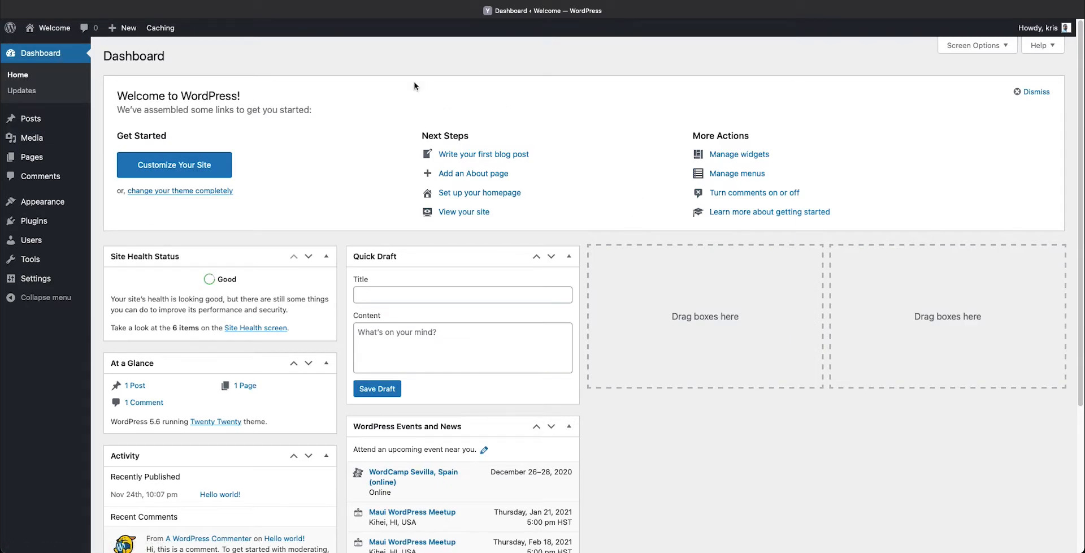
Step: Dismiss the Welcome to WordPress panel from the dashboard
scroll(602, 177, "down", 1)
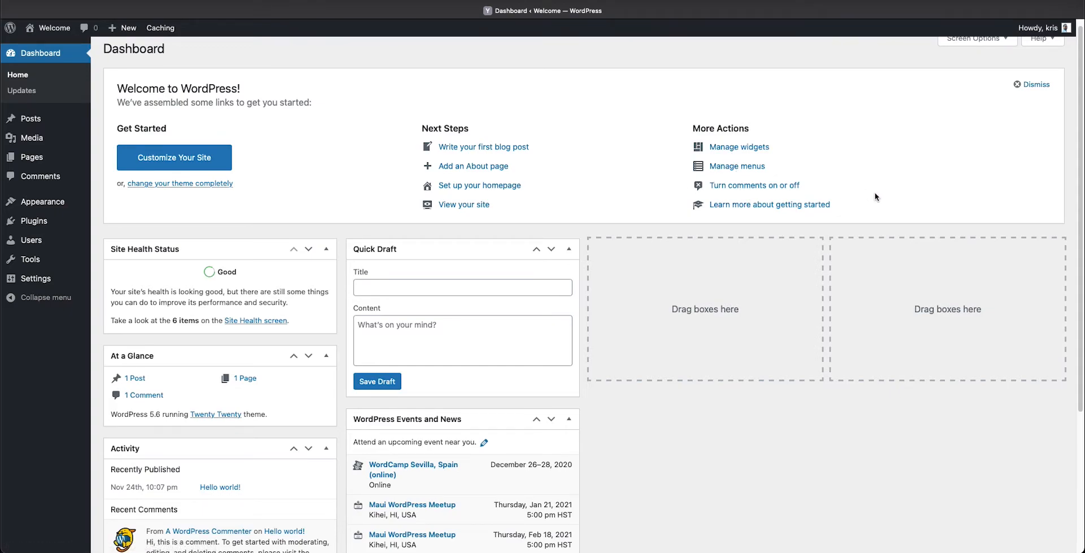
left_click(1033, 84)
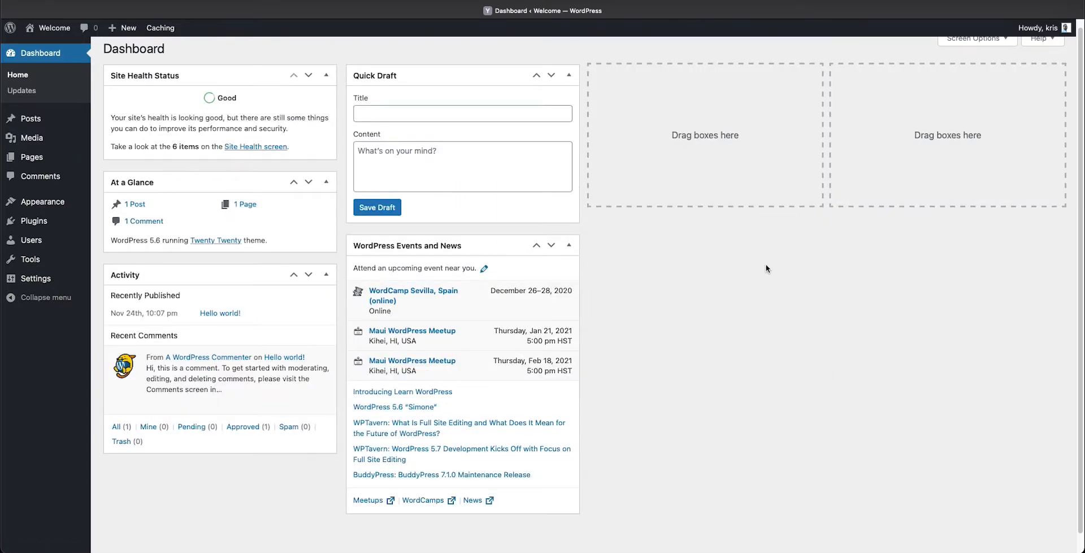
scroll(696, 292, "up", 1)
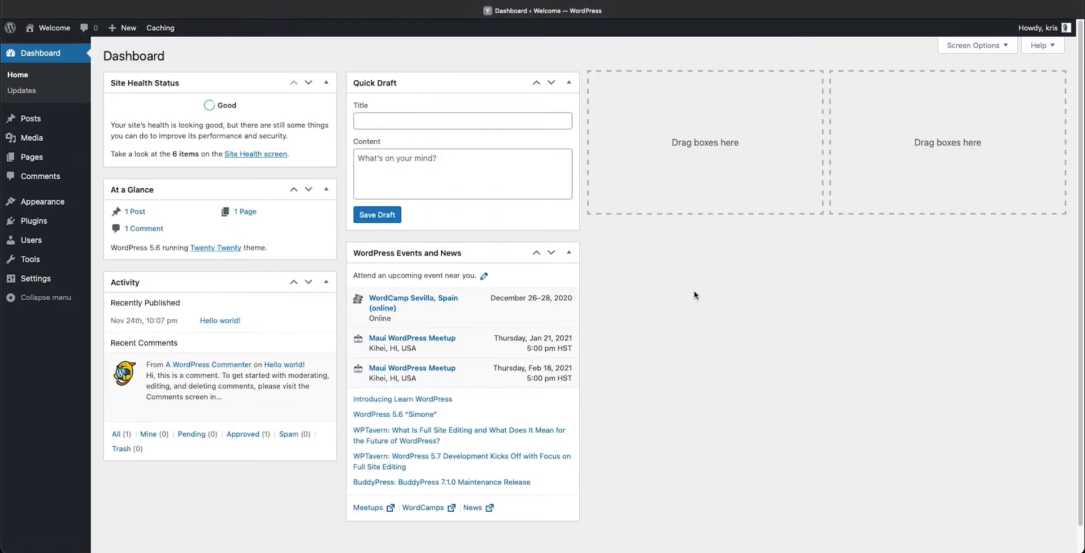
Step: Hide the Activity, Quick Draft, and WordPress Events and News boxes from the dashboard
left_click(962, 47)
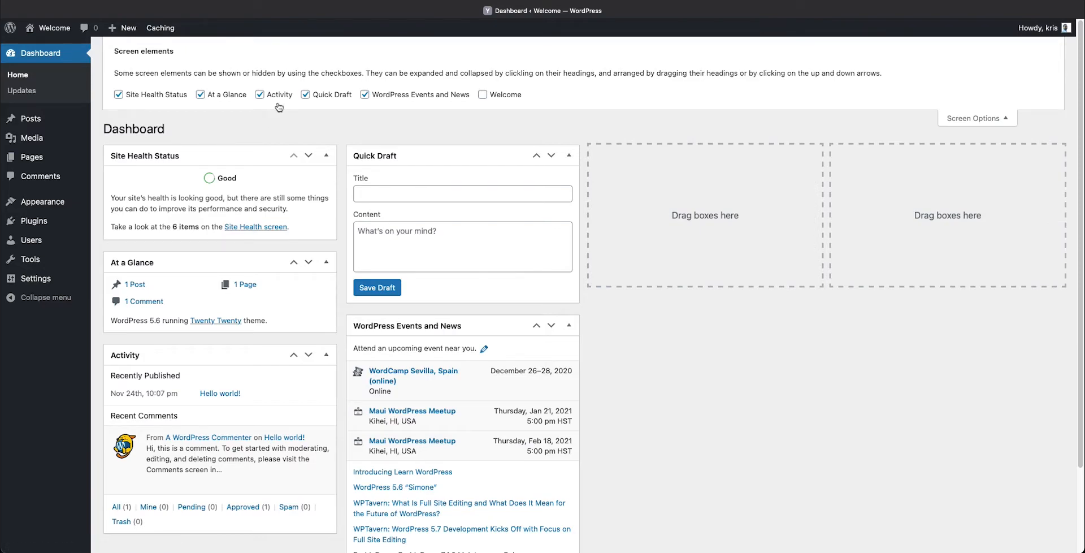
scroll(270, 352, "down", 2)
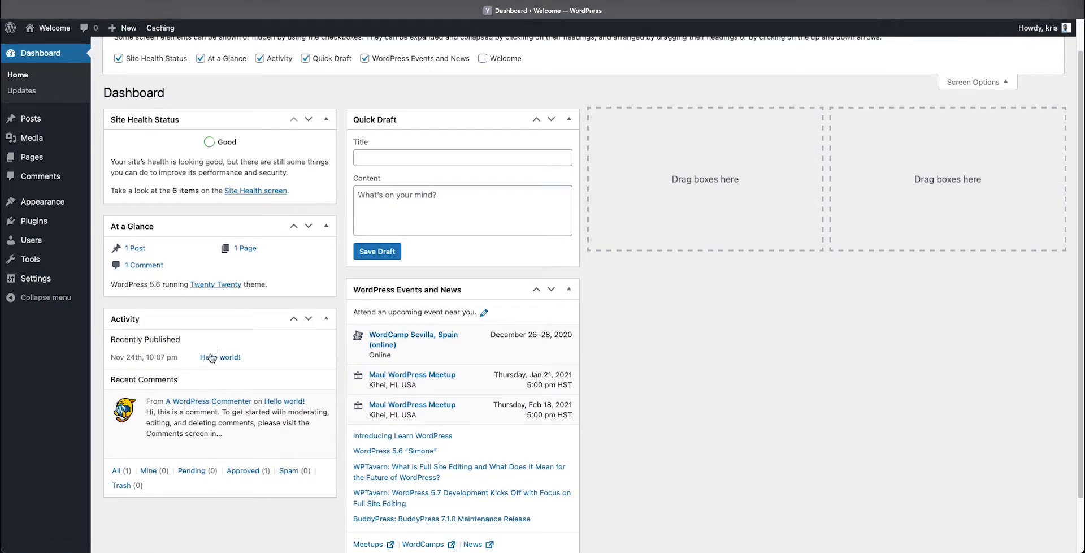
mouse_move(226, 430)
scroll(274, 365, "up", 2)
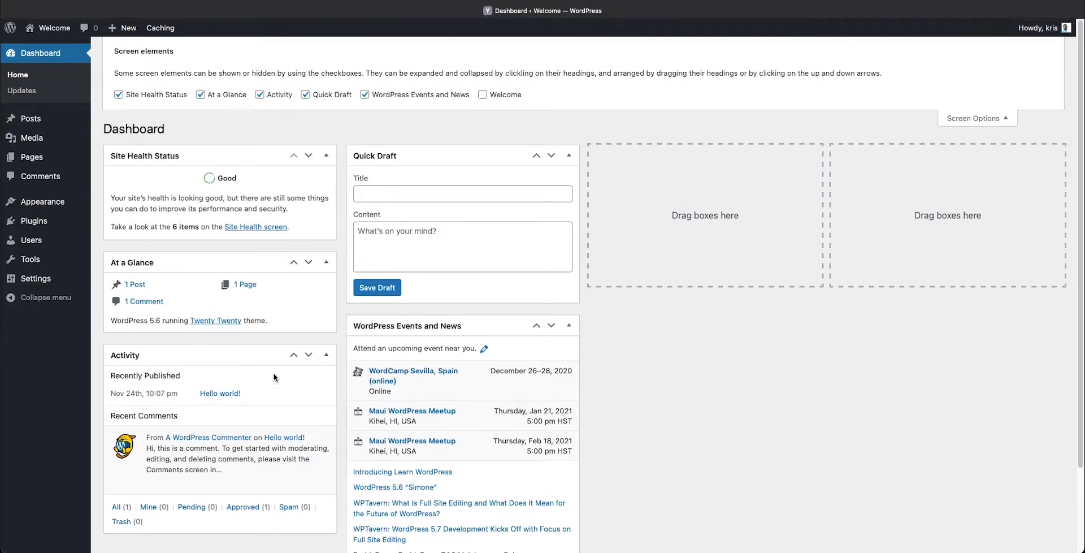
left_click(260, 95)
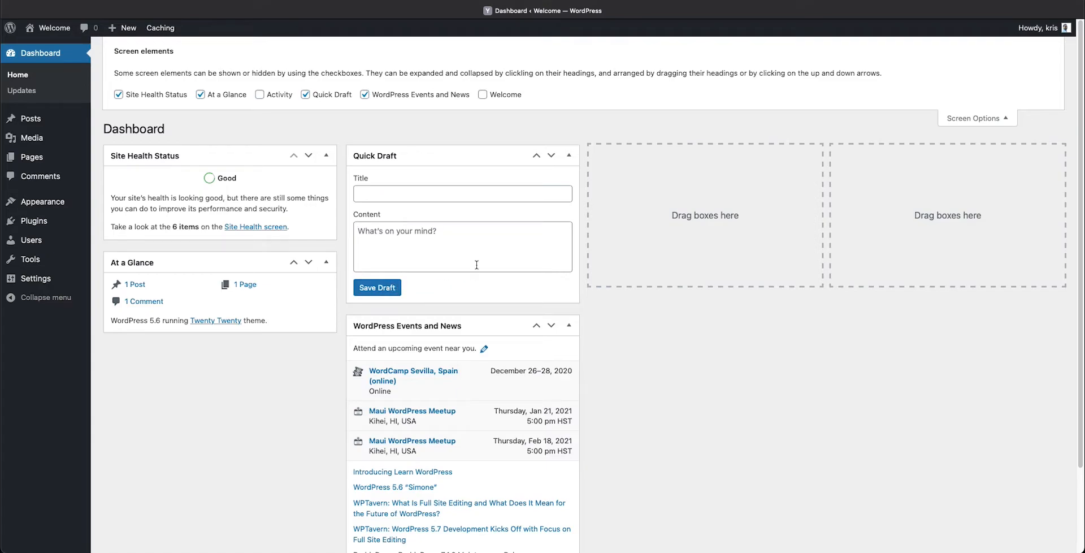
left_click(306, 94)
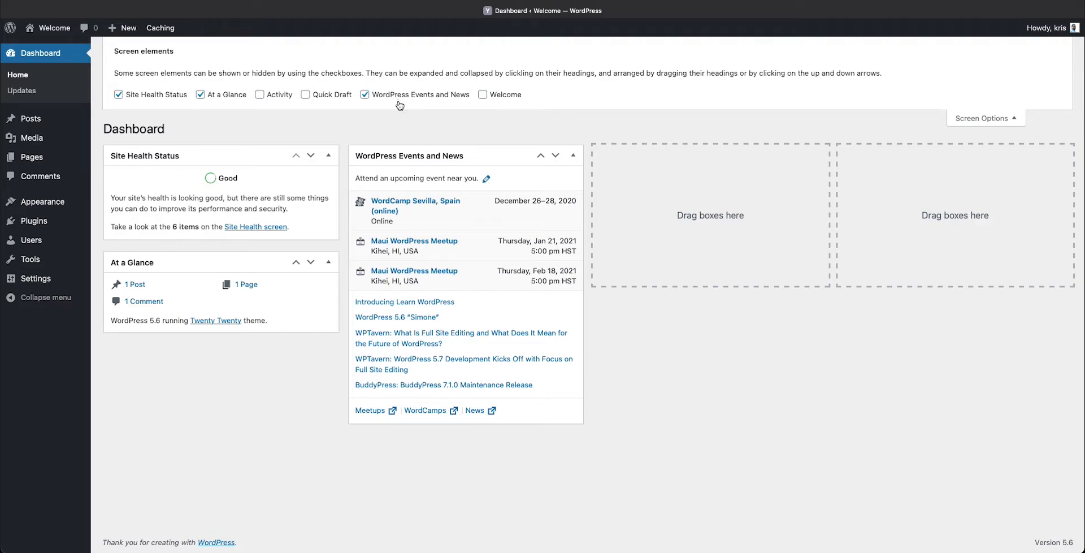
left_click(367, 98)
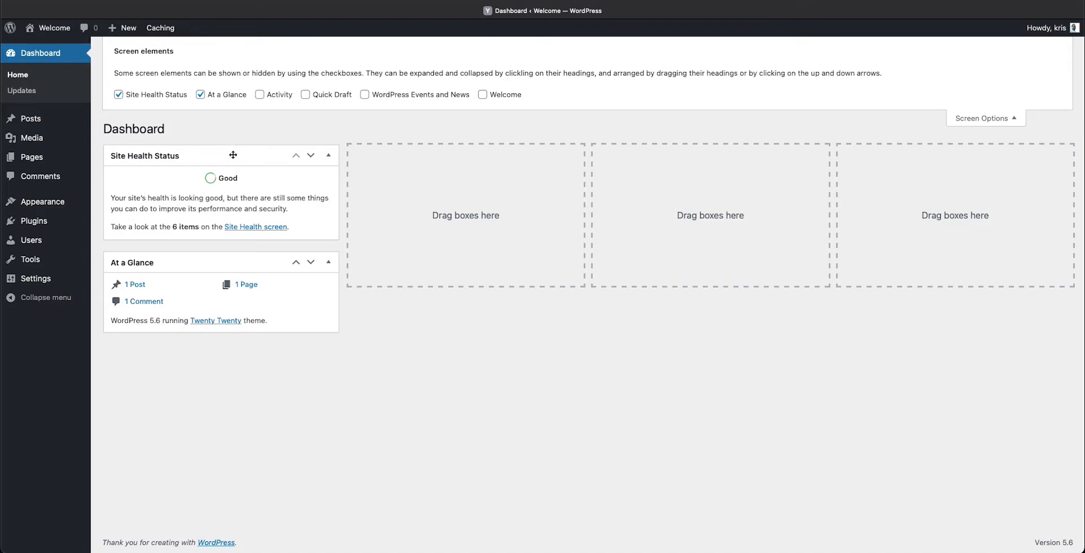
Step: Rearrange the dashboard boxes so Site Health Status sits in the first column and At a Glance in the second
left_click_drag(232, 154, 460, 158)
mouse_move(221, 155)
left_mouse_down()
mouse_move(562, 162)
mouse_move(415, 170)
left_mouse_up()
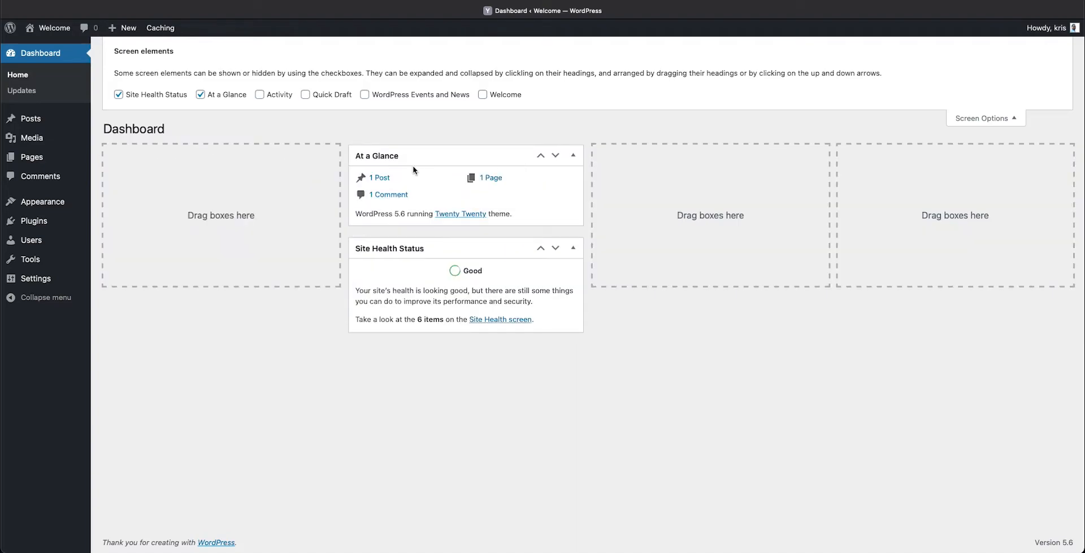
left_click_drag(422, 249, 249, 171)
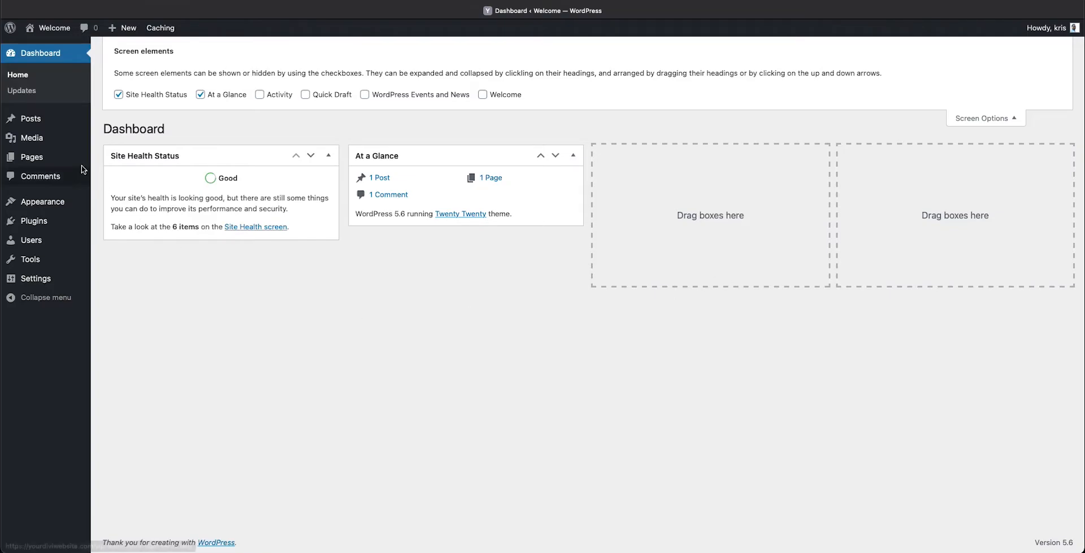
mouse_move(48, 225)
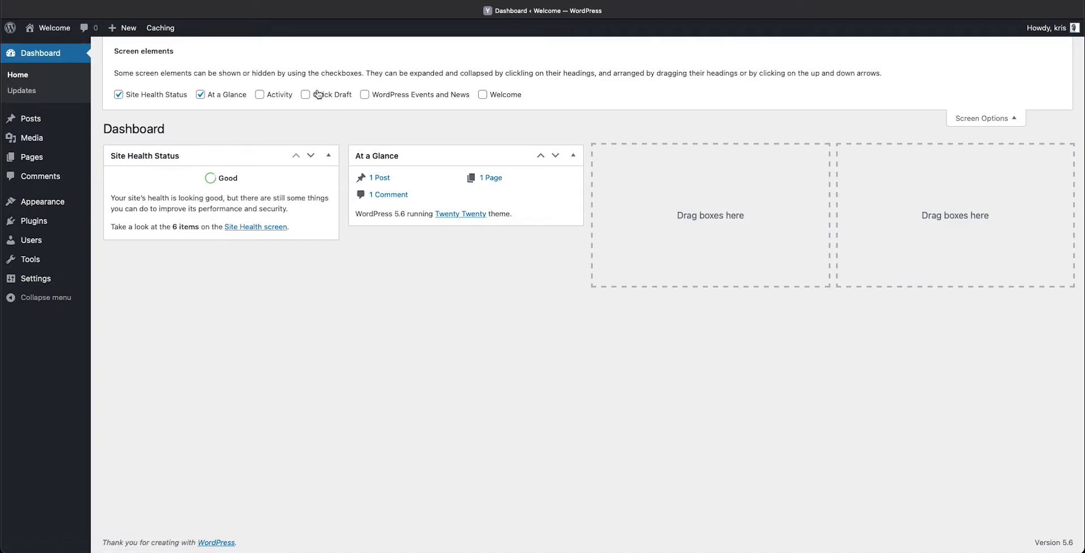
left_click(950, 117)
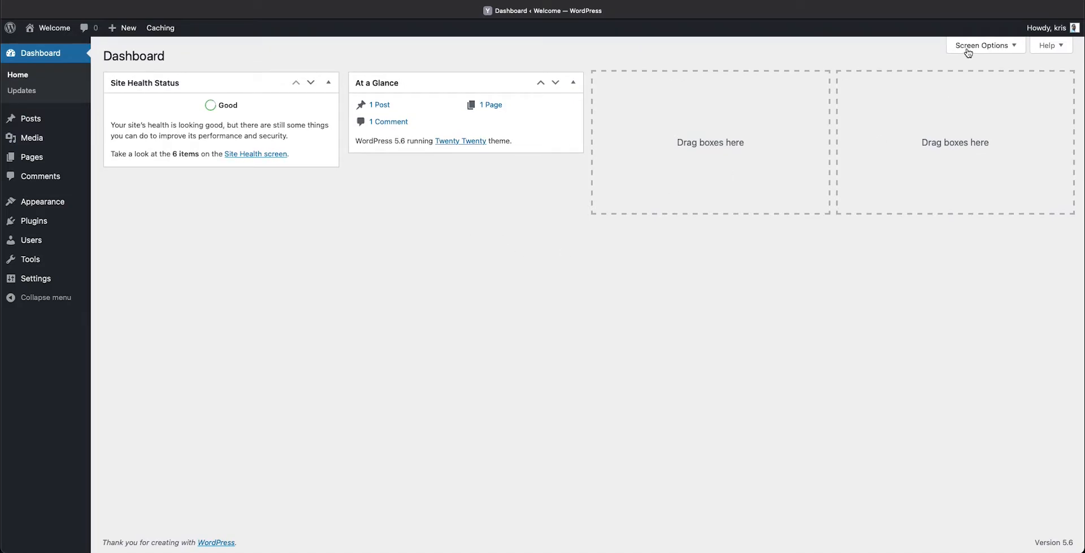
Step: Turn the dashboard's Welcome panel on and hide it again through the screen options
left_click(968, 48)
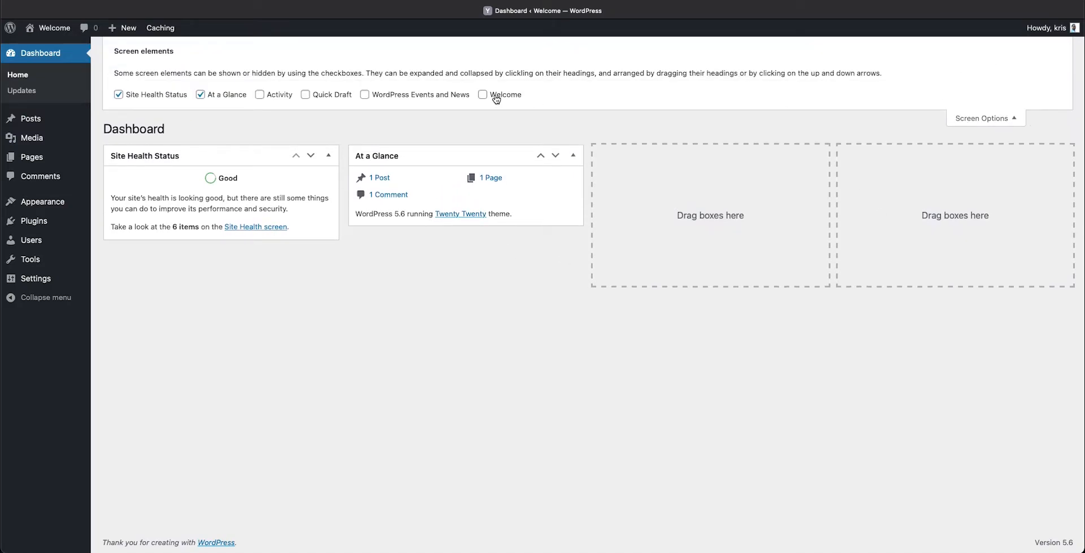
left_click(497, 99)
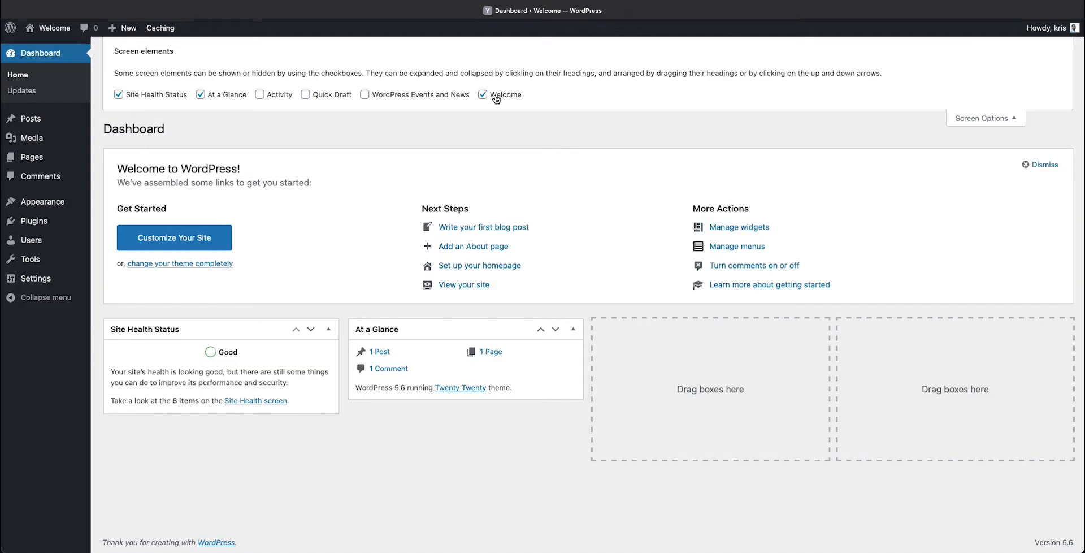
left_click(497, 100)
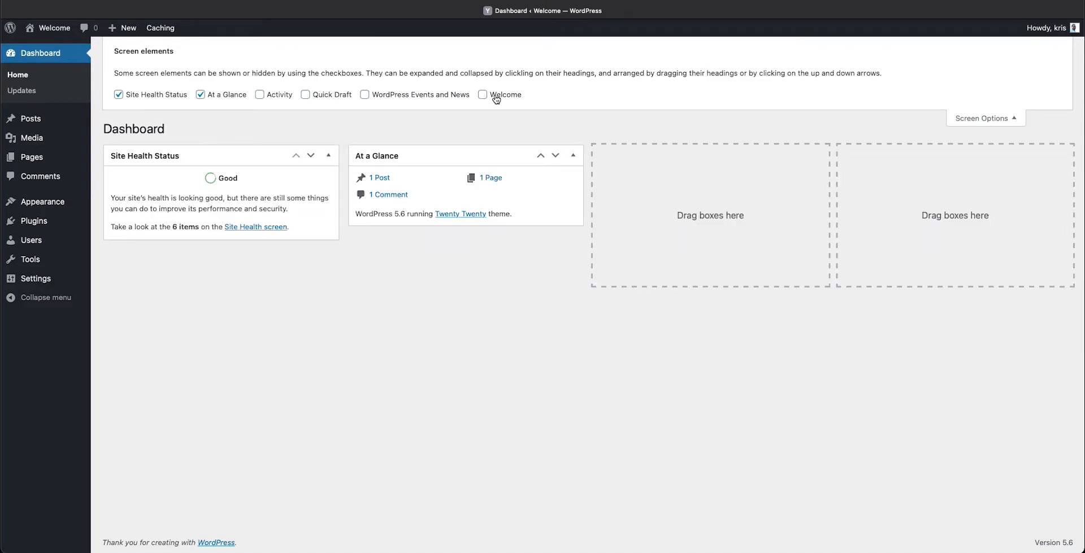
left_click(967, 122)
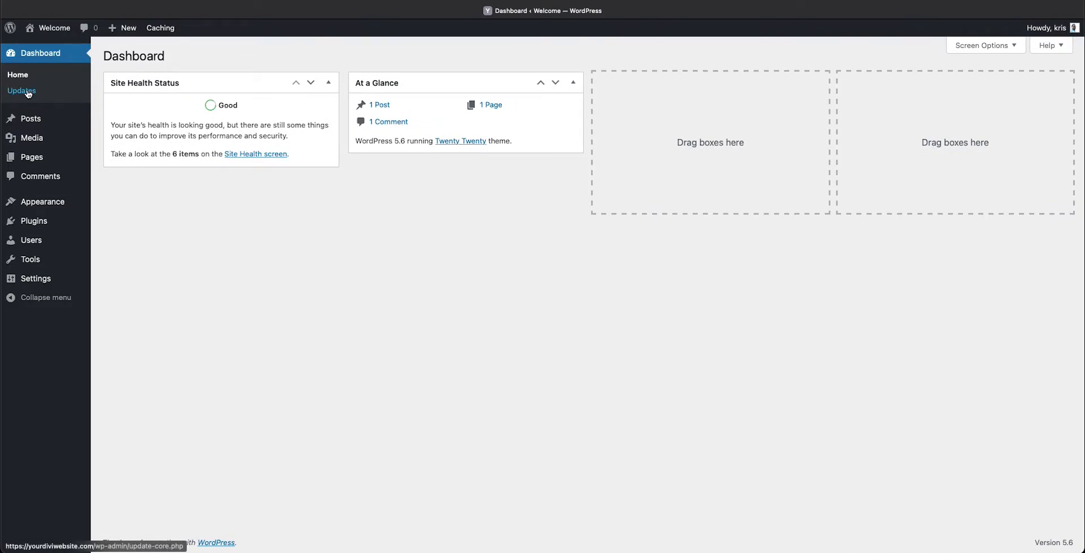
Step: Check the update status of WordPress, the plugins and the themes
left_click(27, 92)
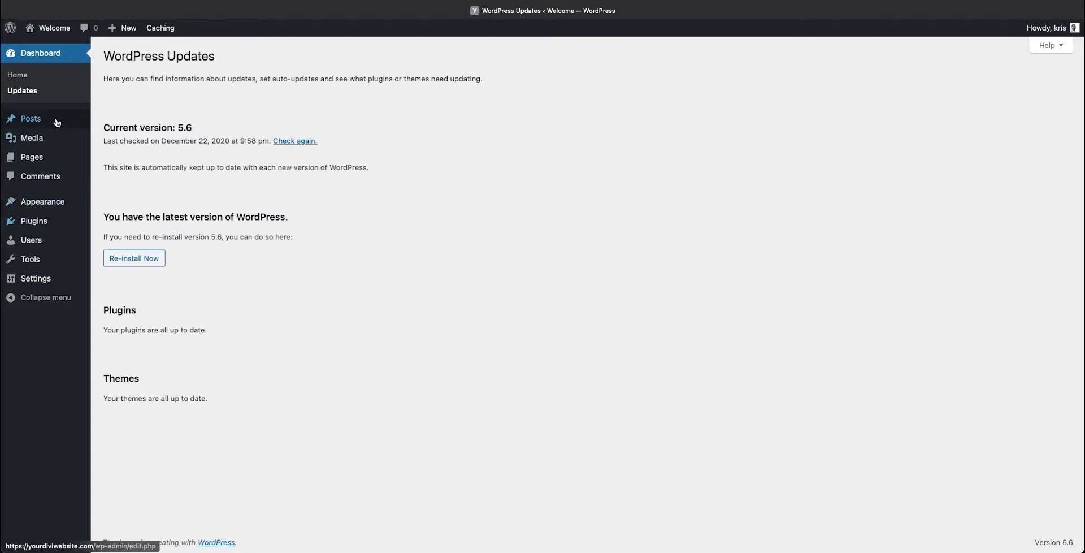
Step: Hide the Author and Comments columns in the list of all posts
mouse_move(37, 120)
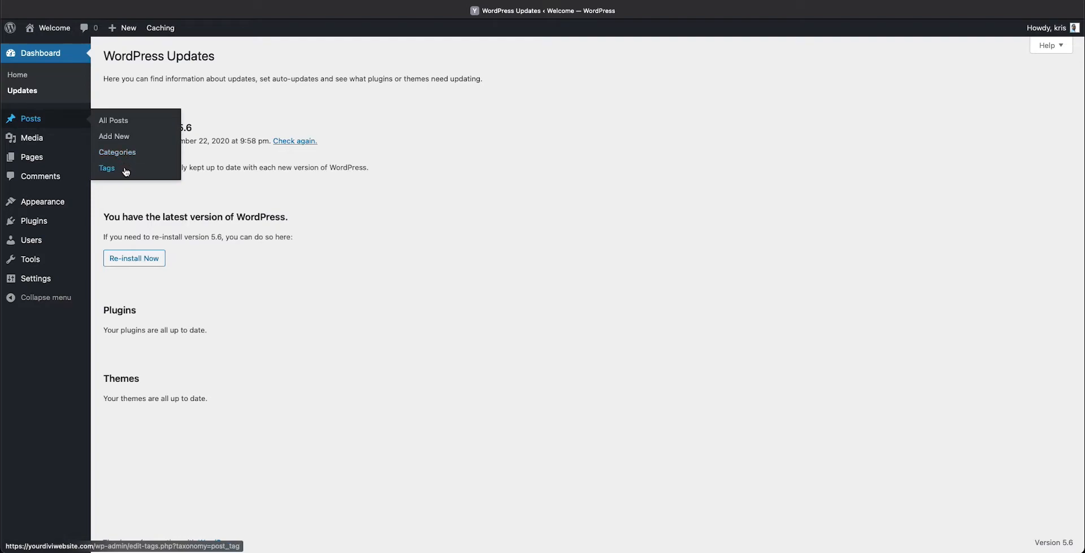
left_click(26, 119)
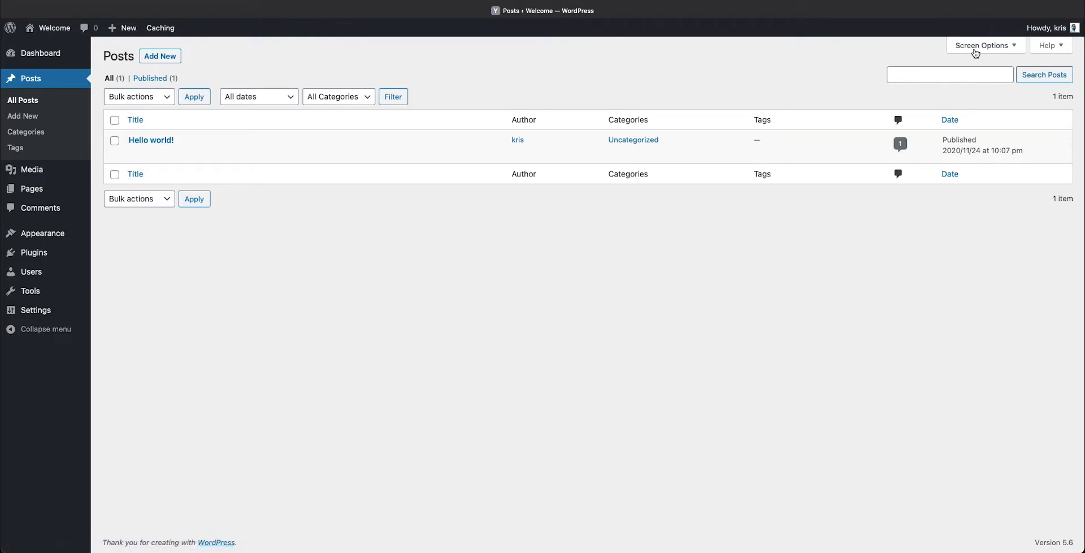
left_click(975, 52)
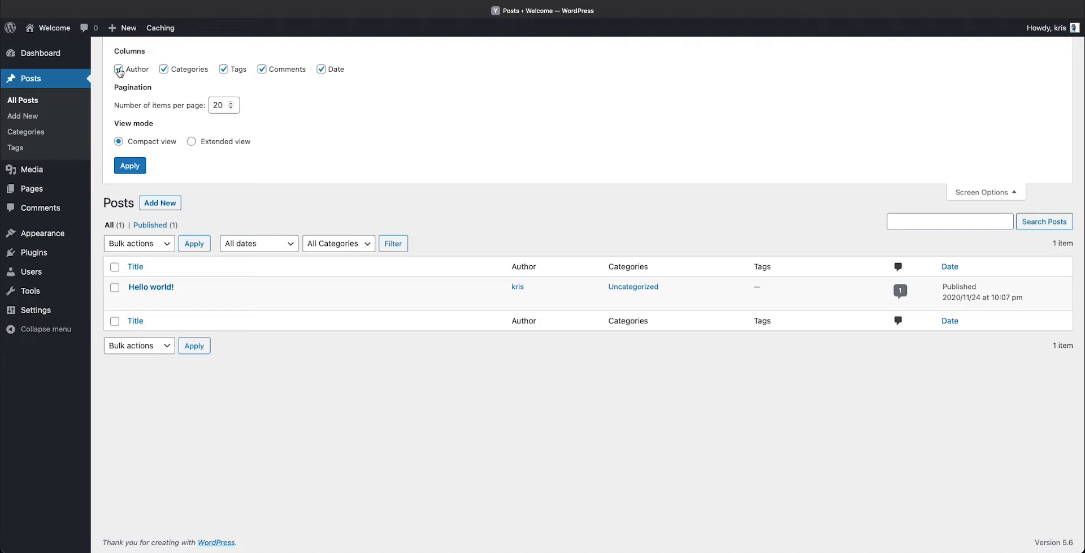
left_click(119, 69)
left_click(262, 69)
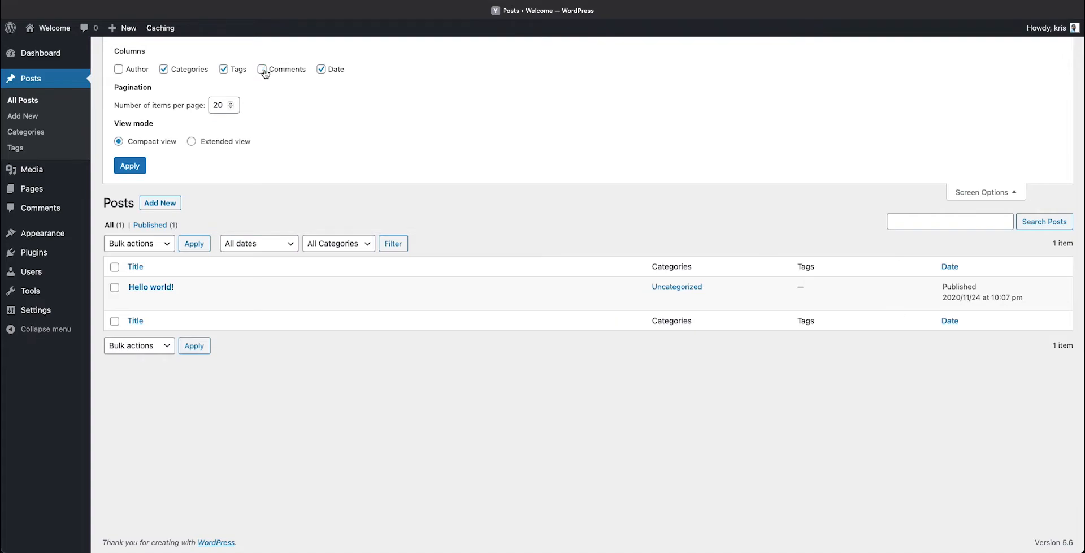
left_click(262, 69)
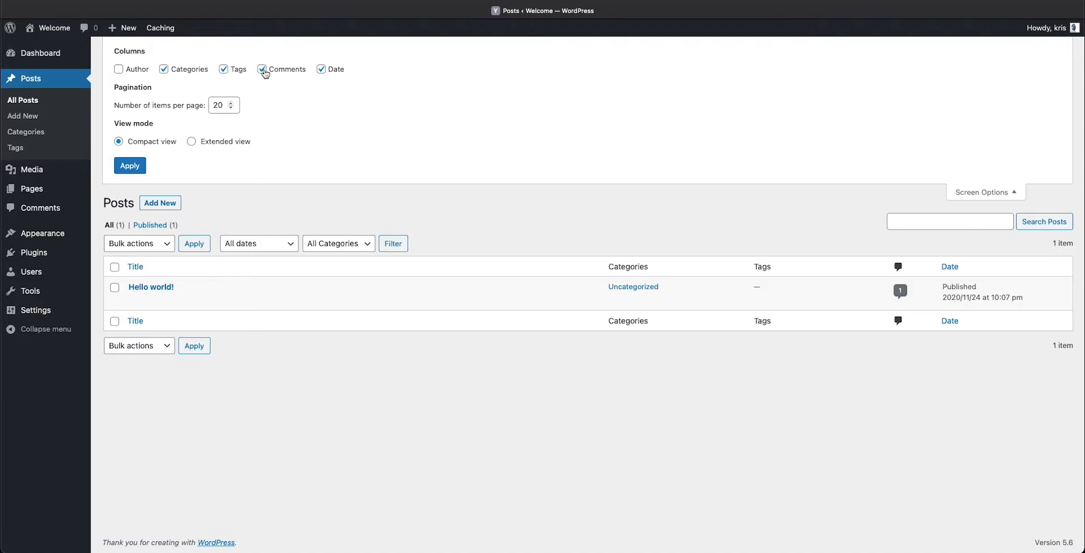
left_click(263, 70)
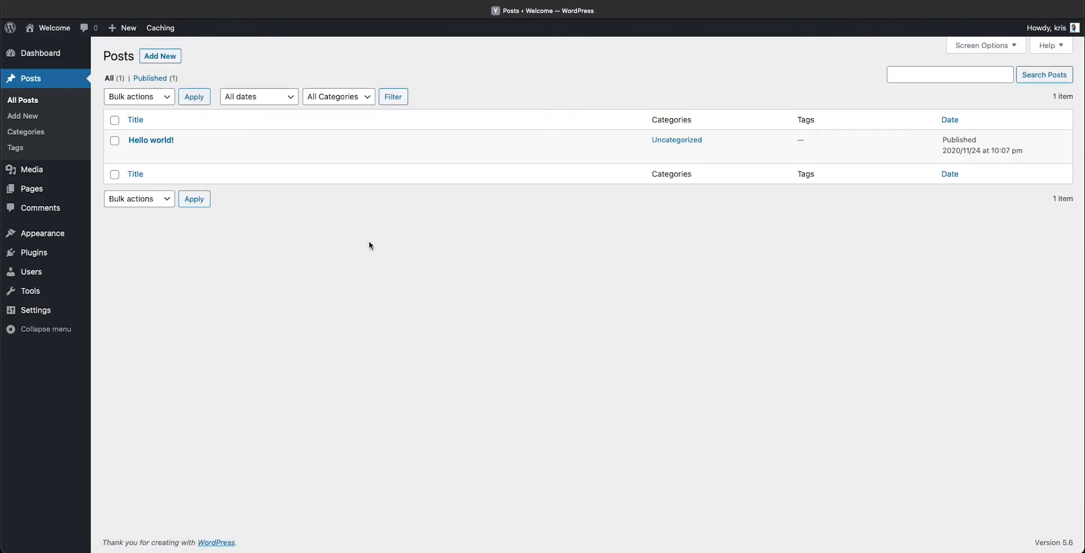
Step: Examine the Quick Edit settings and status choices of the "Hello world!" post, and cancel without updating
left_click(150, 56)
mouse_move(195, 150)
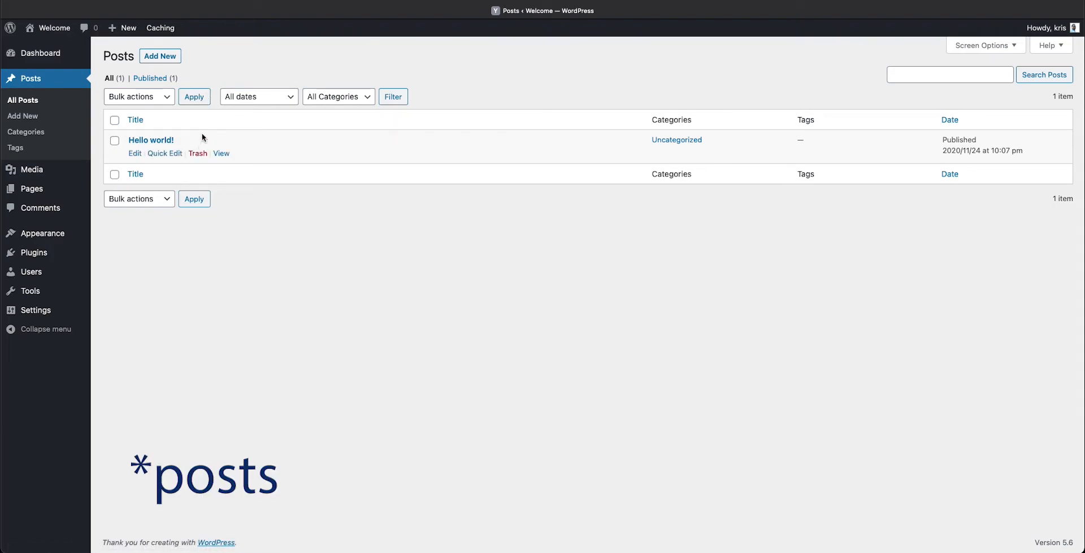
left_click(136, 153)
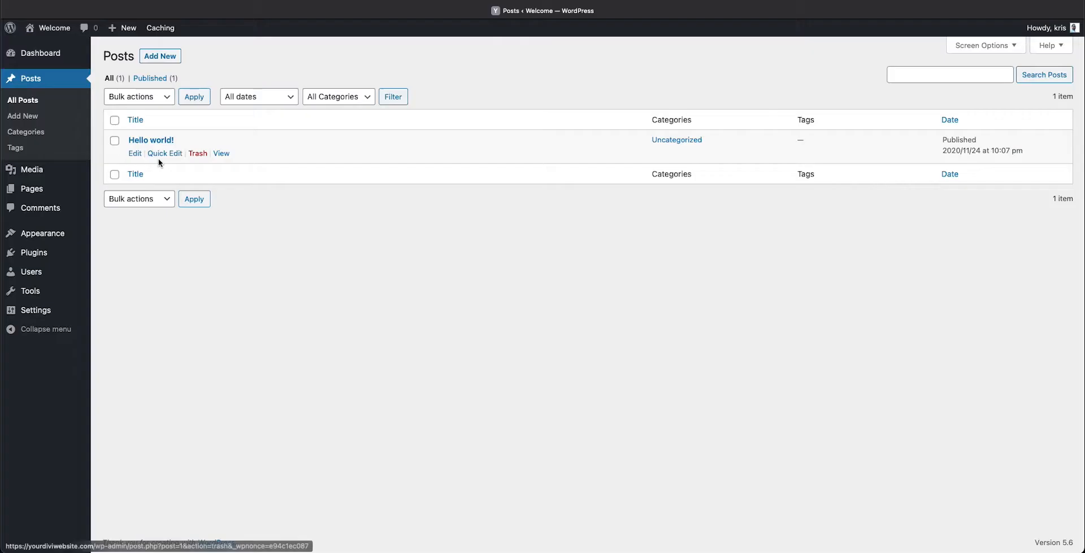
left_click(164, 154)
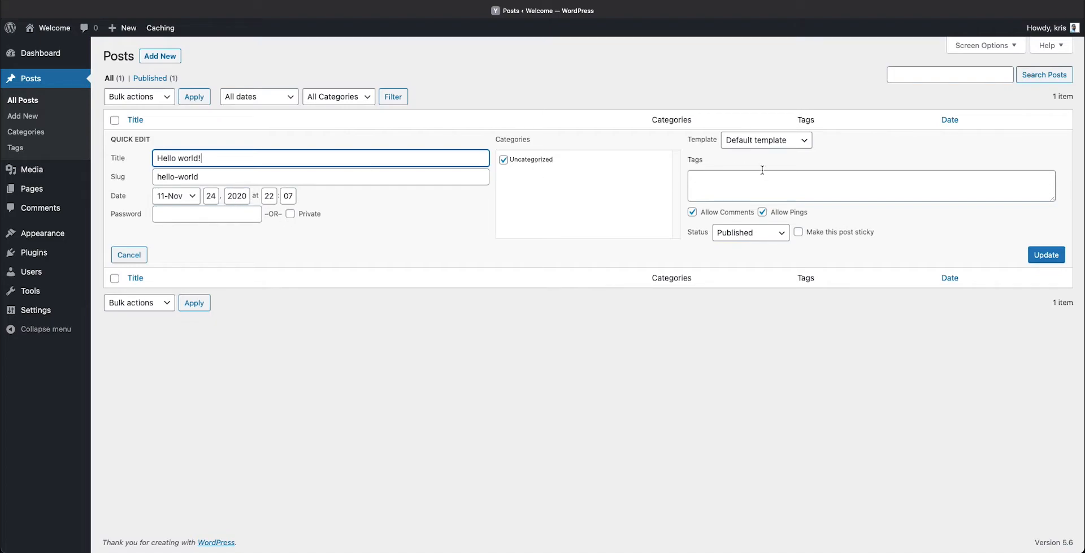
left_click(767, 233)
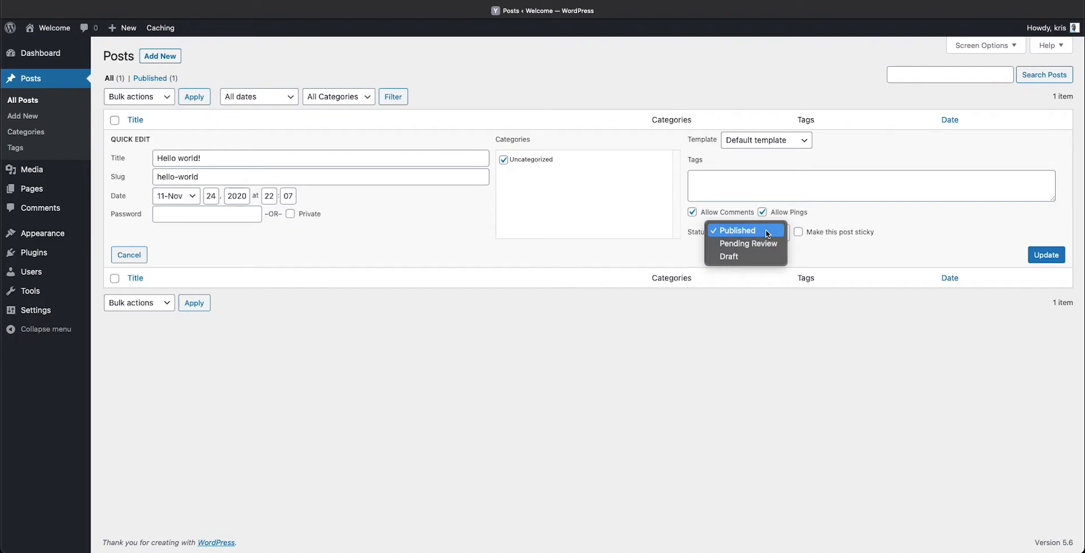
left_click(768, 231)
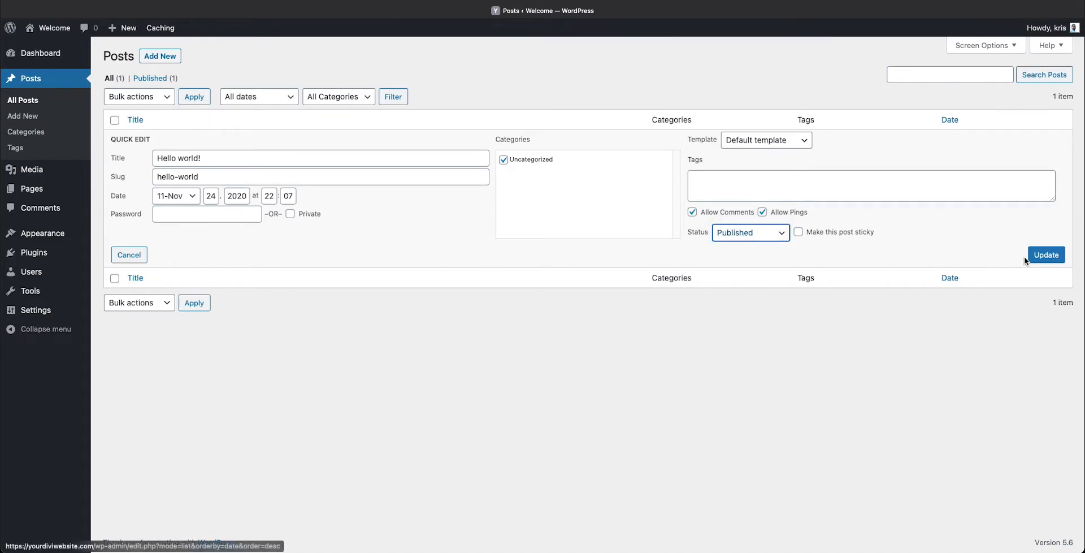
left_click(135, 256)
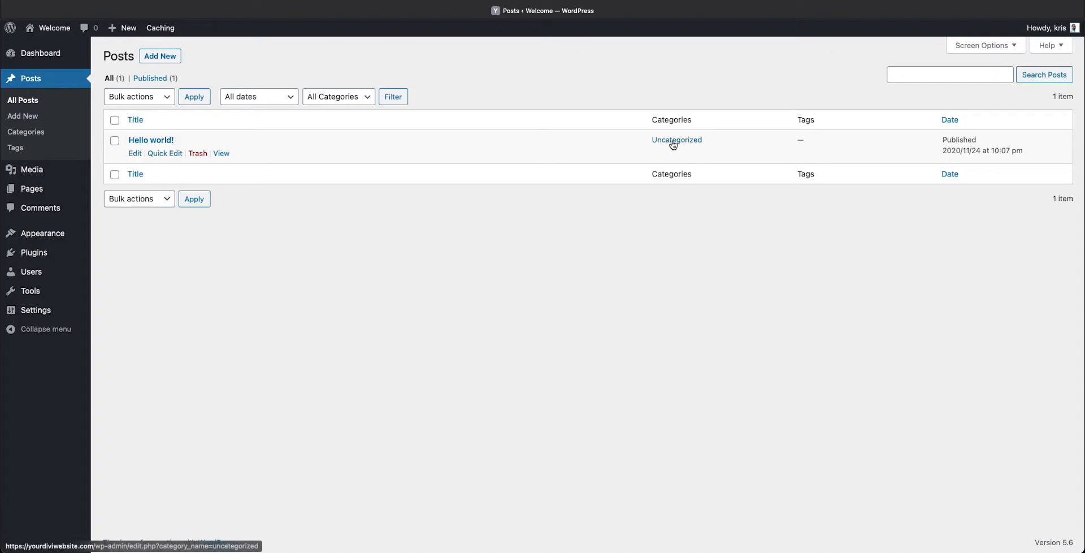
Step: Try to remove the Uncategorized category from the "Hello world!" post with Quick Edit and update the post
left_click(115, 141)
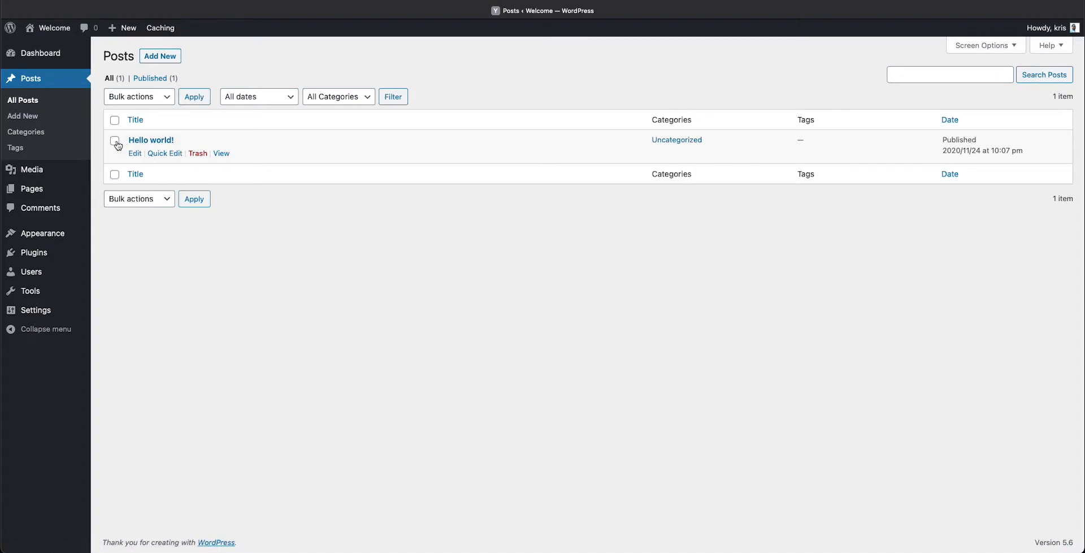
left_click(166, 154)
left_click(504, 160)
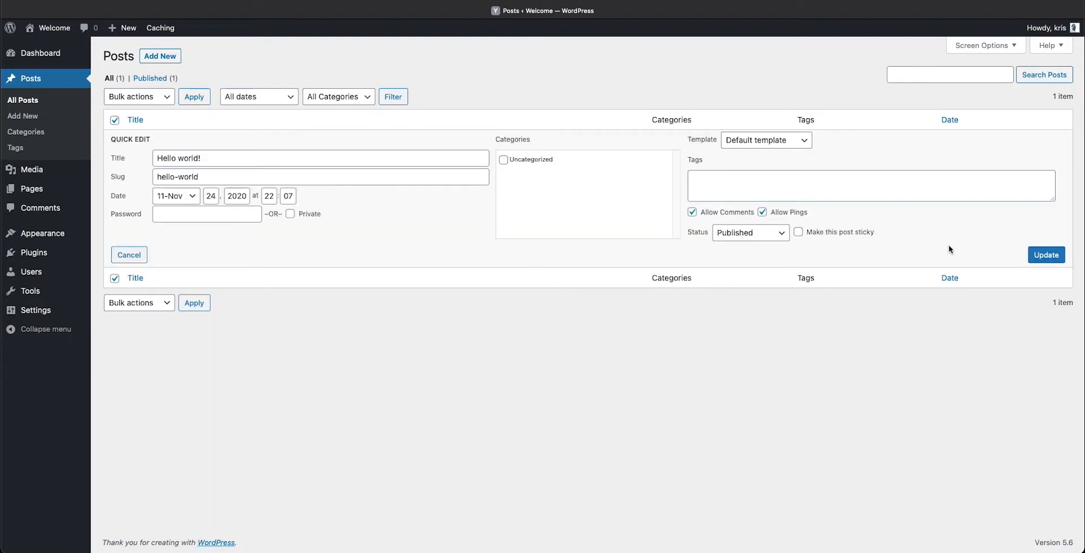
left_click(1033, 257)
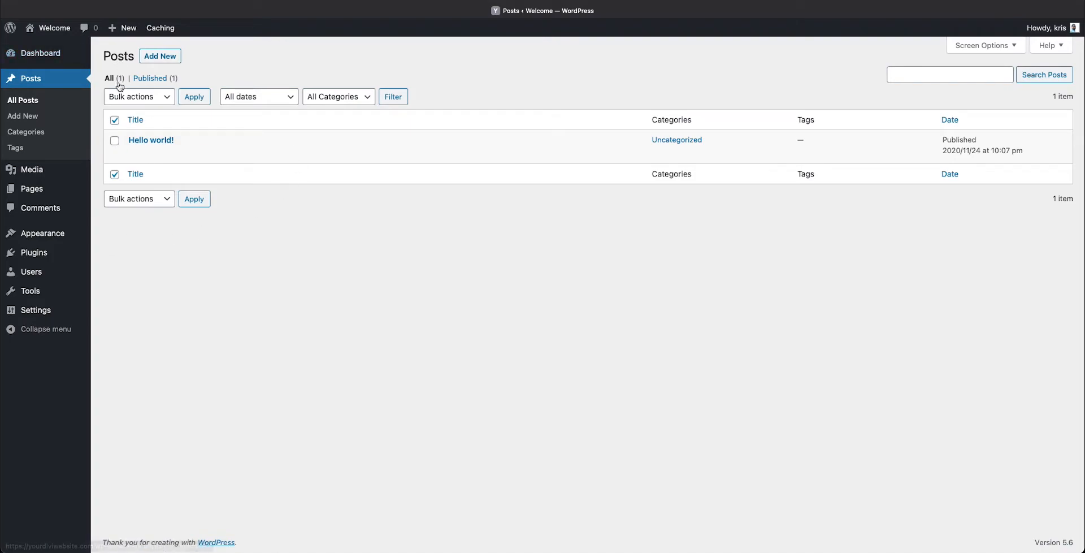
Step: Fill in the new category form with the name Action and the slug action
left_click(36, 133)
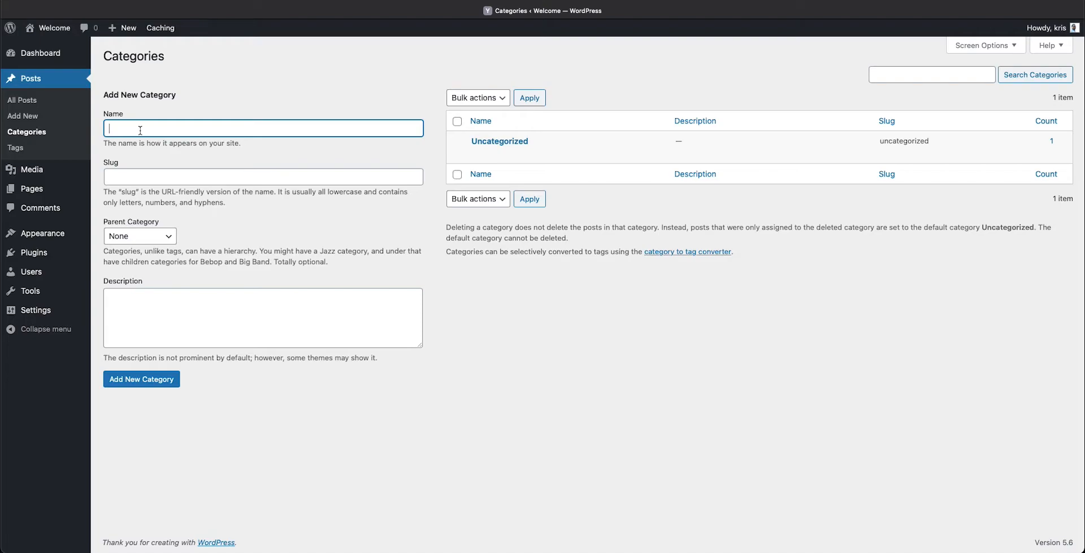
type("Action")
left_click(132, 174)
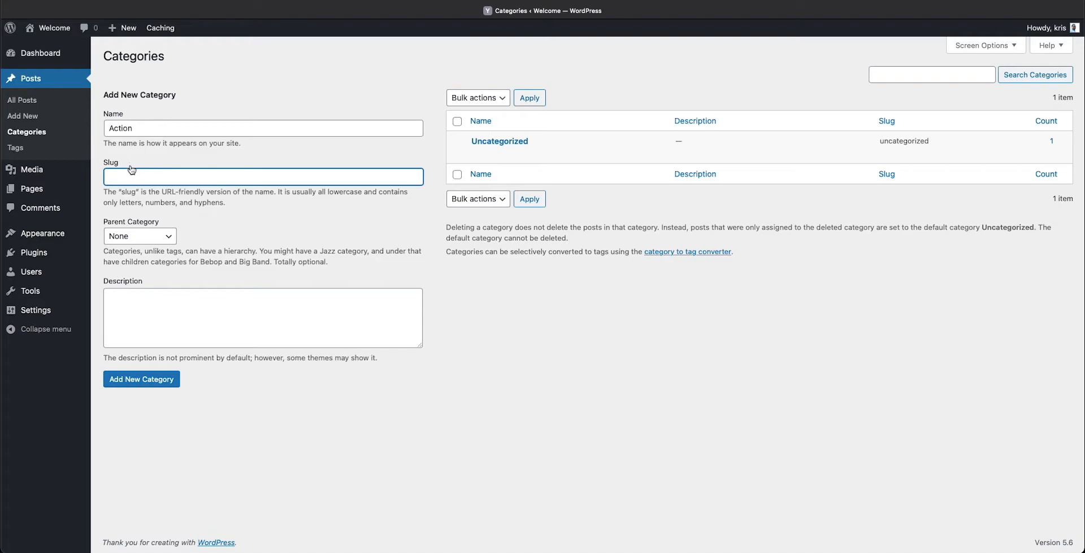
type("action")
key("Tab")
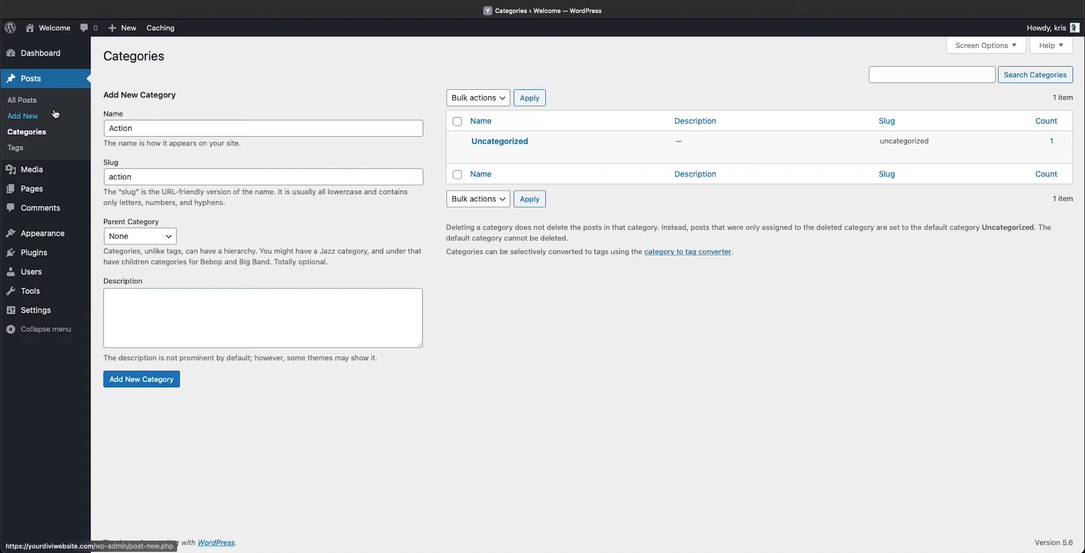
Step: Fill in the new tag form with the name "action comedy" and the slug "action-comedy", and return to the posts list without adding it
left_click(16, 148)
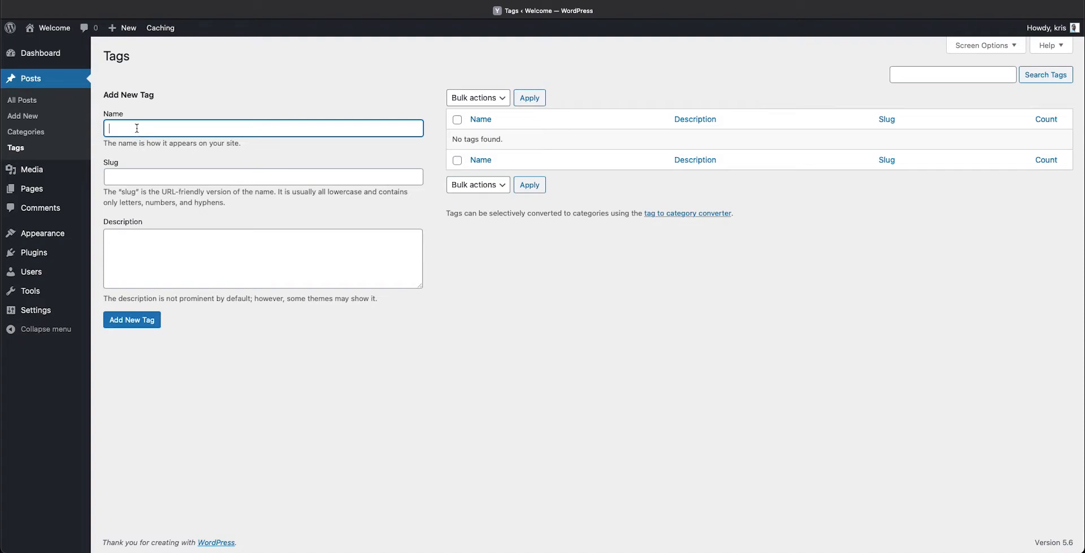
type("action comedy")
left_click(155, 154)
left_click(150, 172)
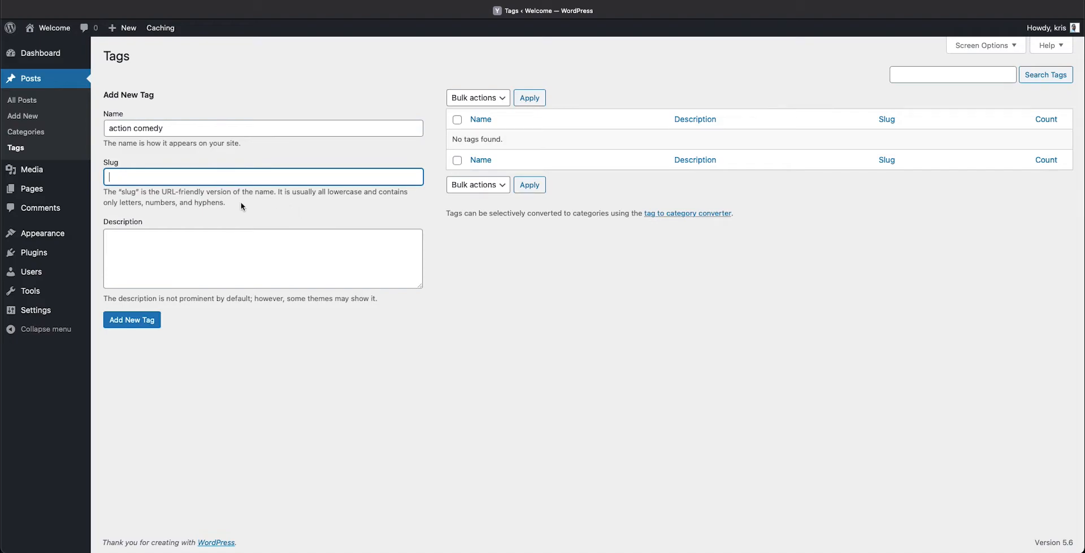
type("action-comedy")
left_click(35, 76)
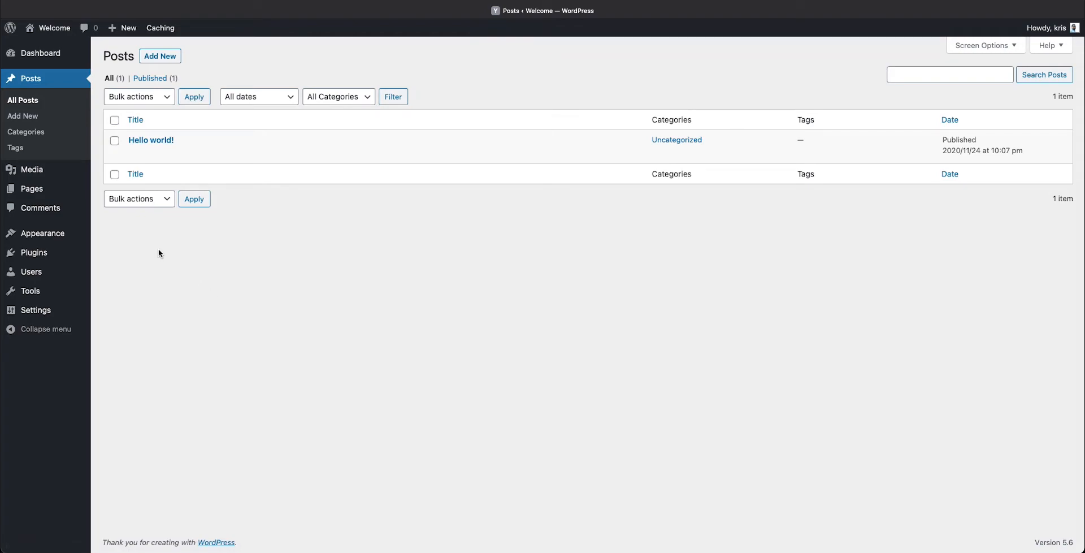
Step: Examine the Media Library's upload options with the file chooser and a Finder window, and close both without uploading anything
left_click(32, 172)
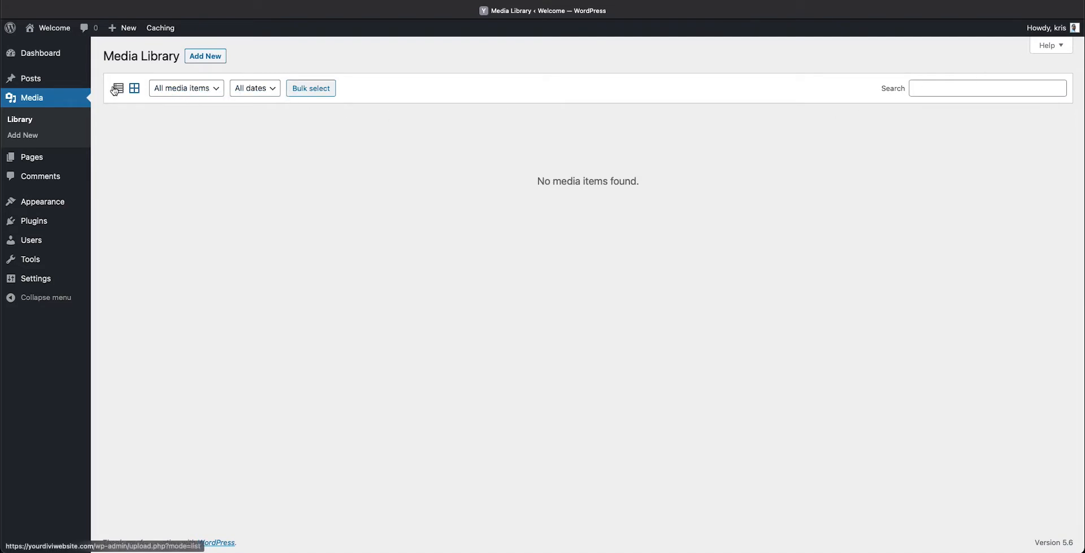
left_click(215, 59)
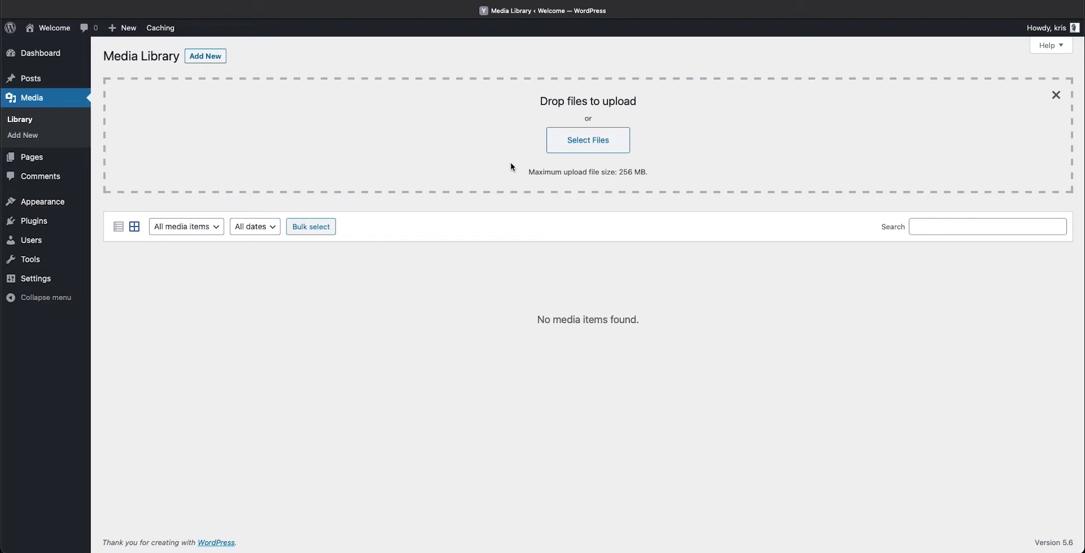
left_click(588, 141)
left_click(619, 363)
key("super+Tab")
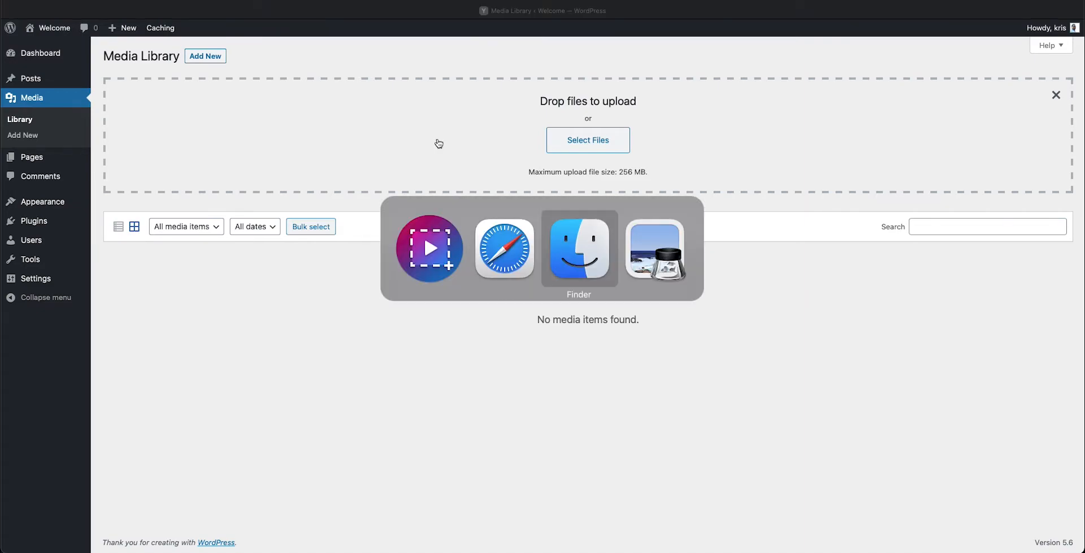
left_click_drag(457, 145, 390, 288)
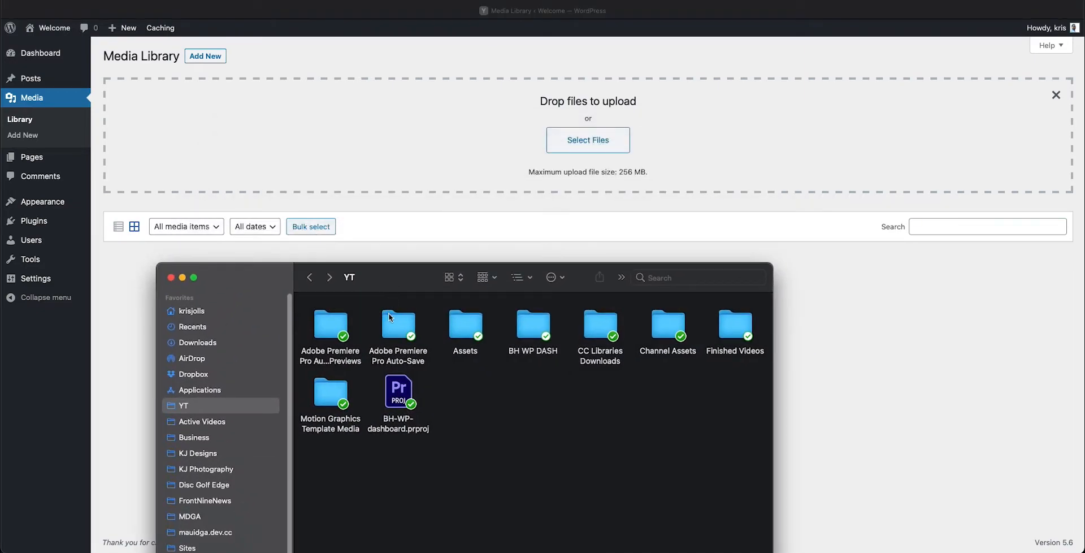
left_click(171, 277)
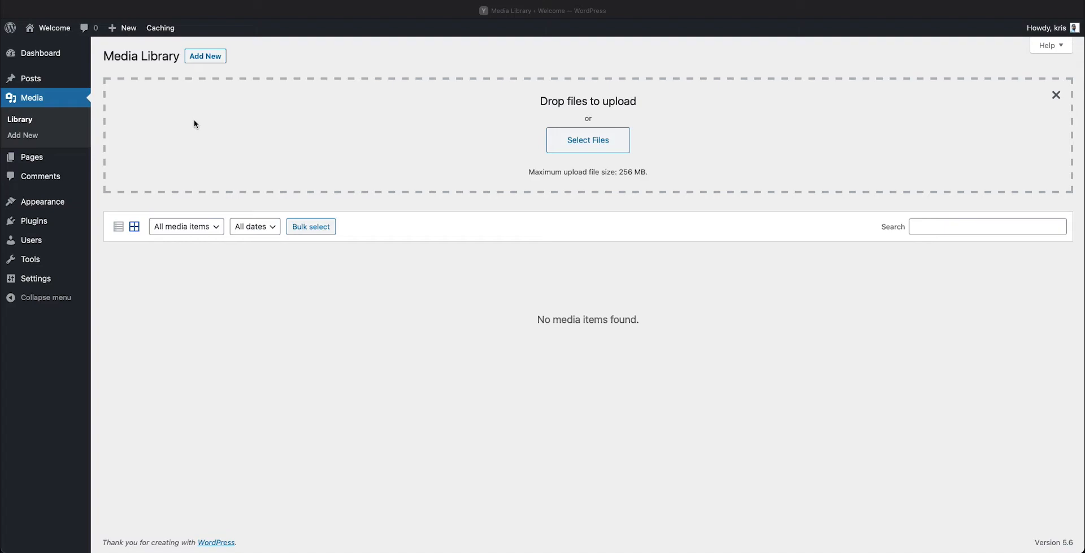
Step: View the published Sample Page from the list of pages, look through its content, and close it
left_click(34, 159)
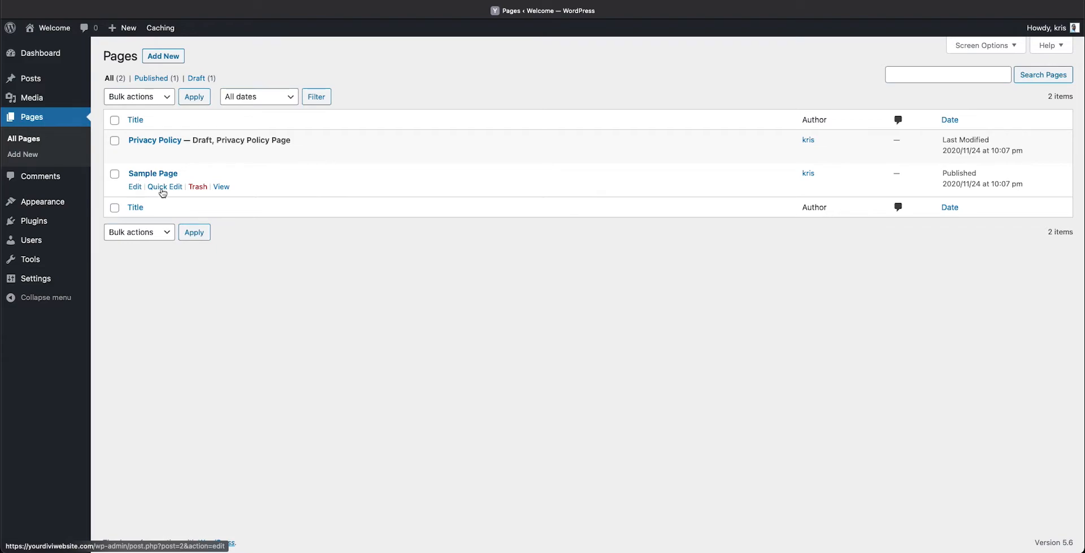
left_click(222, 187)
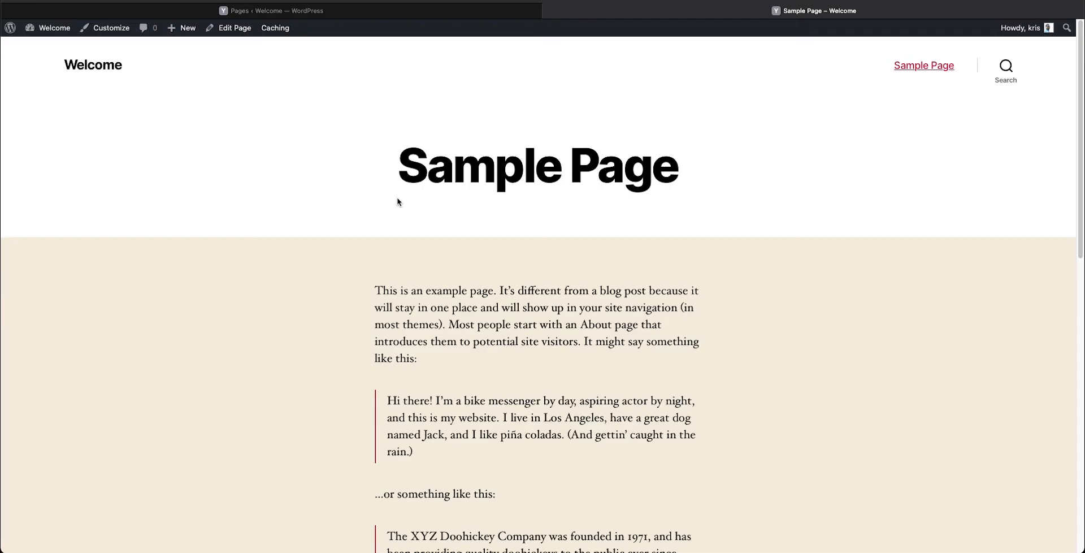
scroll(312, 283, "down", 10)
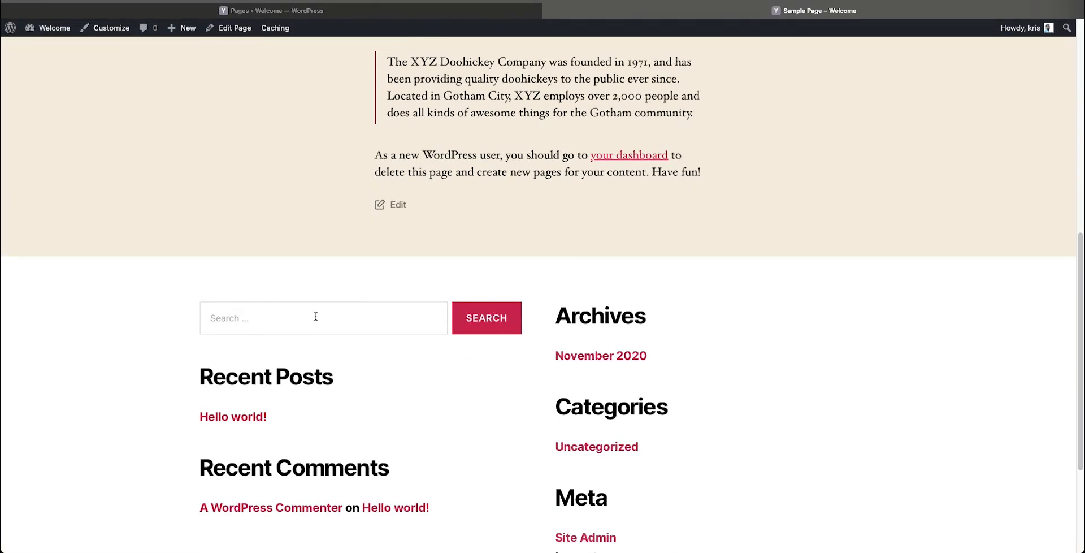
scroll(315, 320, "up", 10)
key("super+w")
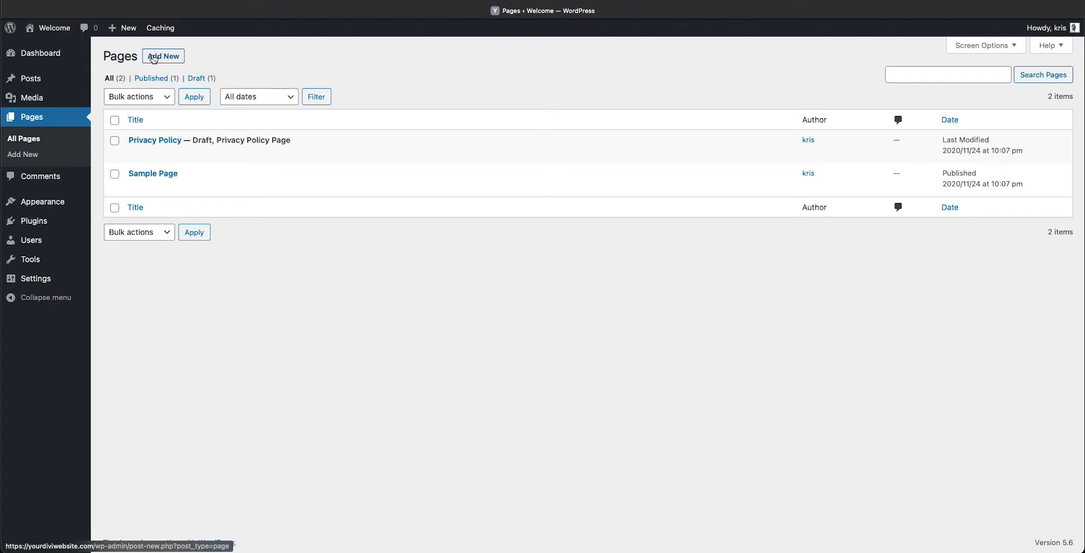
Step: Hide the Author and Comments columns in the list of all pages
left_click(153, 57)
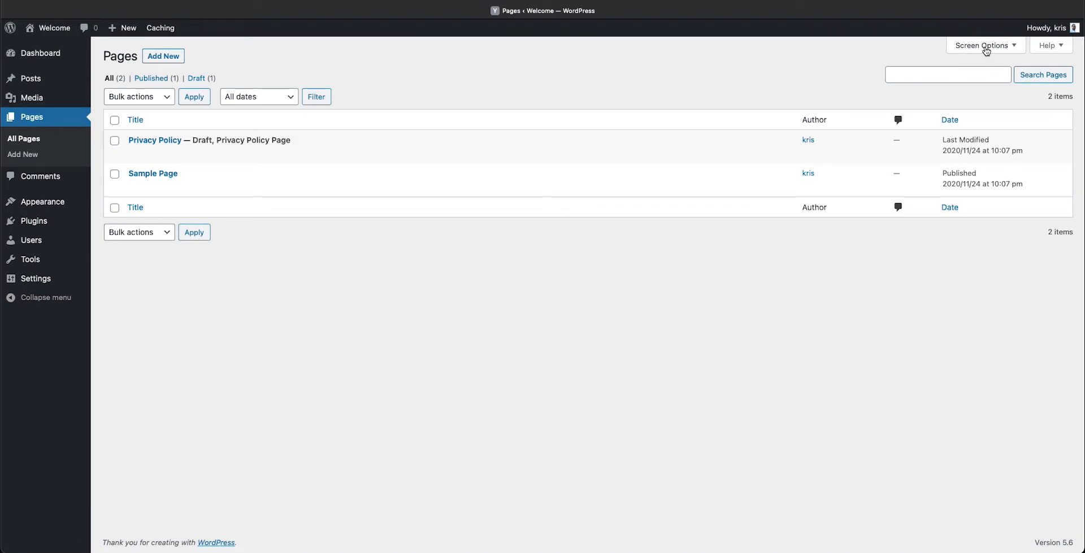
left_click(984, 47)
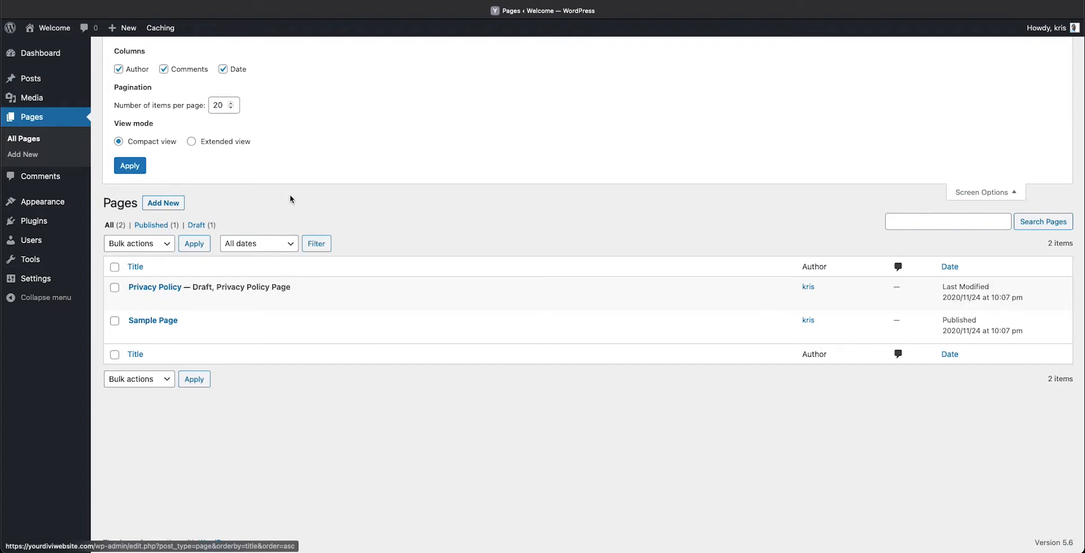
left_click(118, 70)
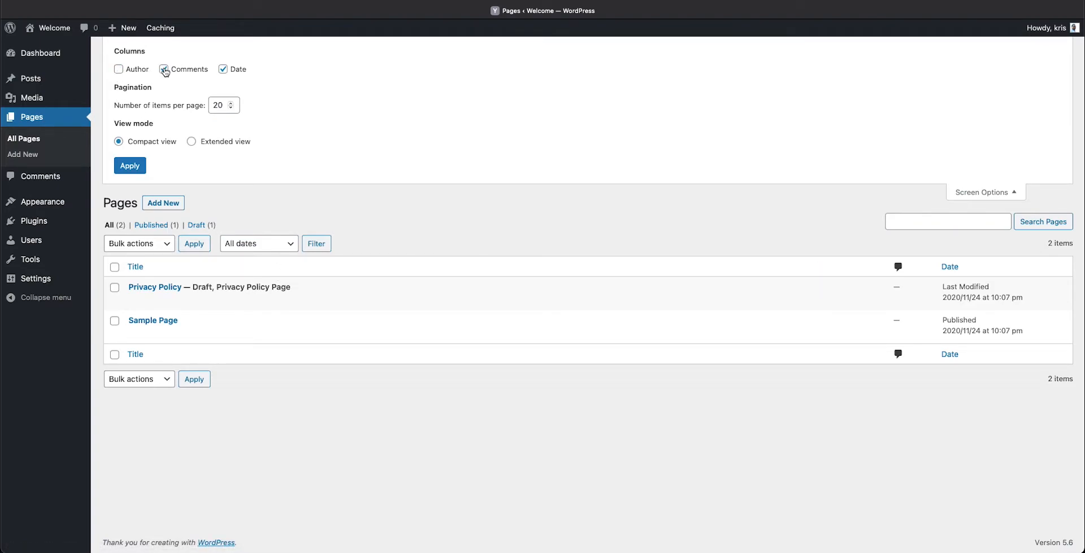
left_click(164, 70)
left_click(140, 164)
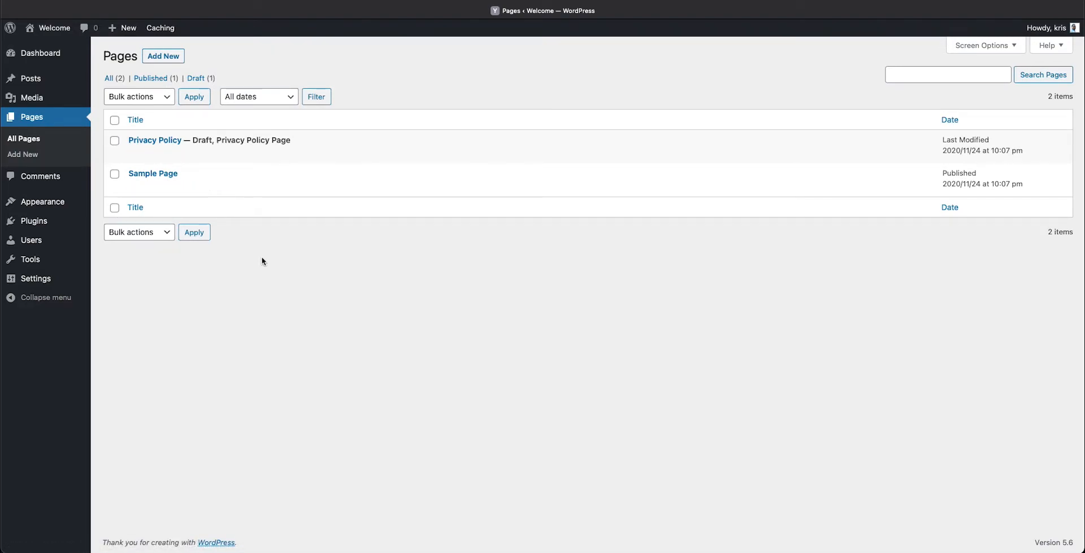
Step: Examine the comment's available actions and the column options of the comments list, and apply the options without changes
left_click(23, 177)
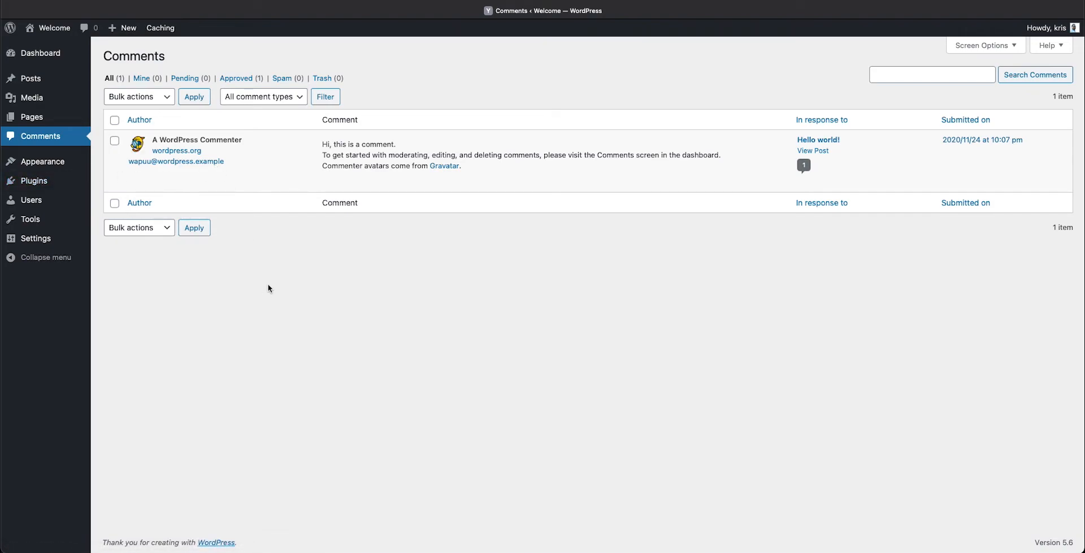
mouse_move(362, 154)
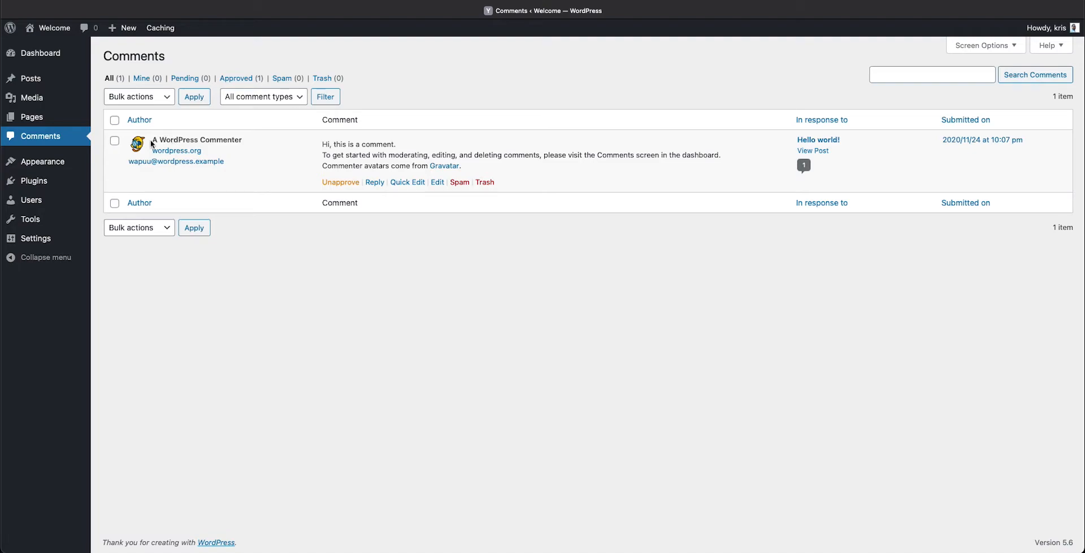
left_click(976, 48)
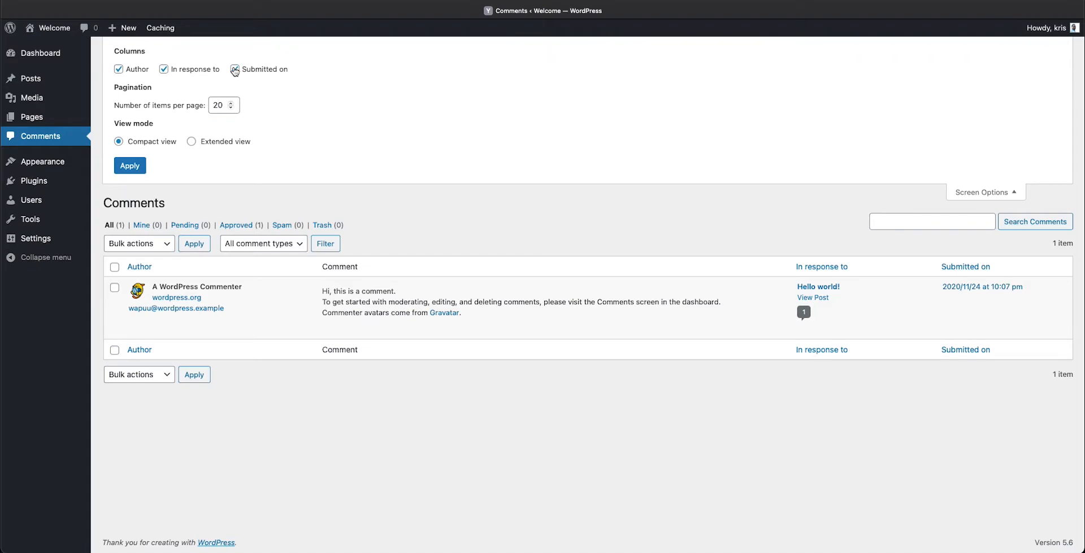
left_click(132, 165)
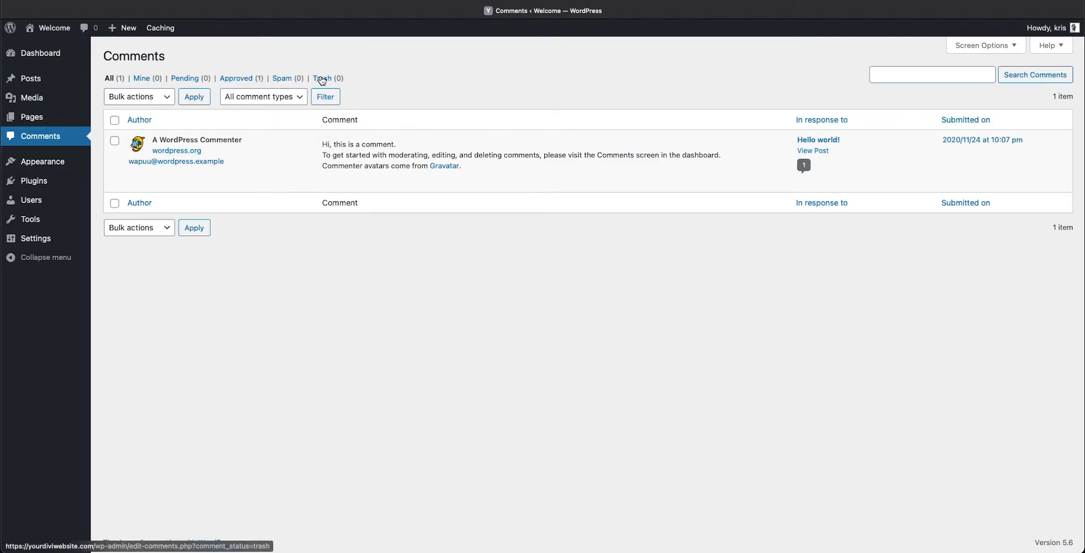
Step: Filter the list to approved comments, and unapprove and reapprove the comment on the "Hello world!" post
left_click(242, 79)
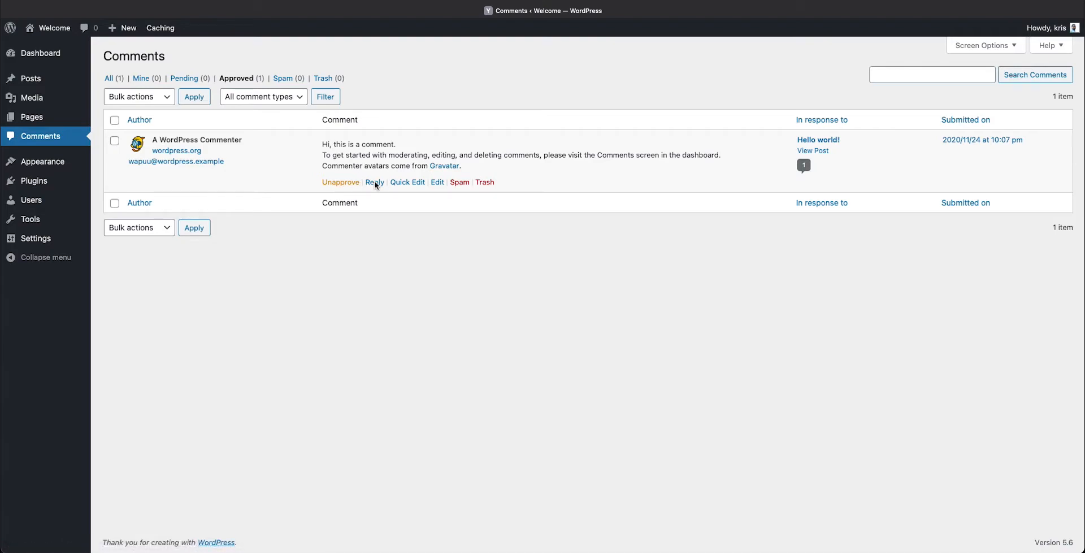
left_click(325, 183)
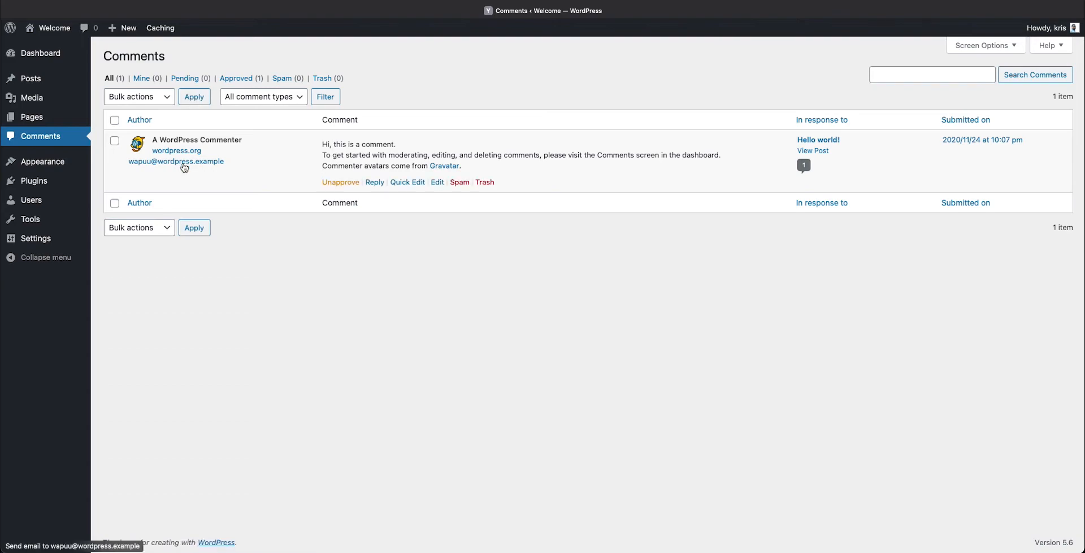
left_click(338, 183)
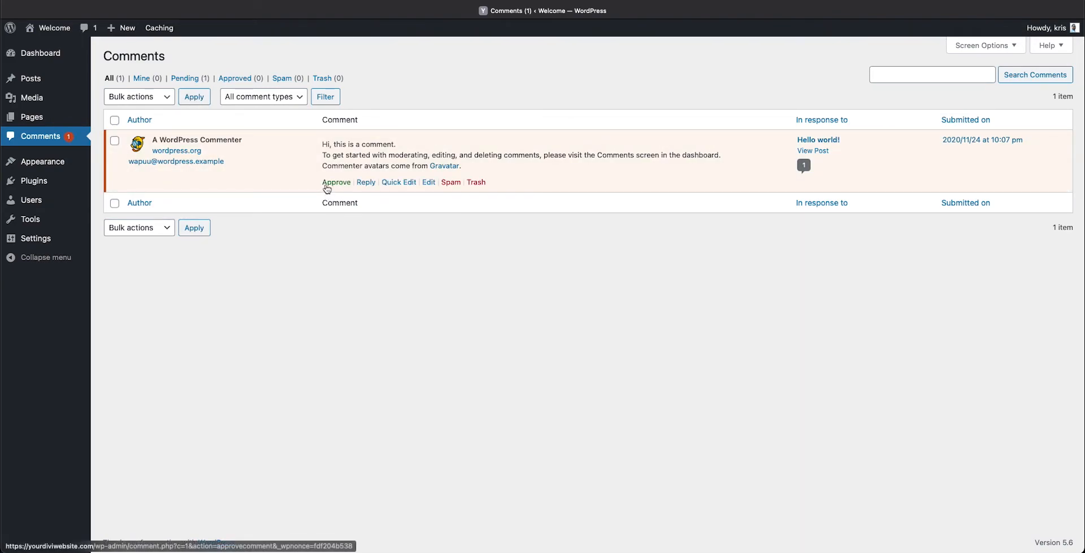
left_click(327, 184)
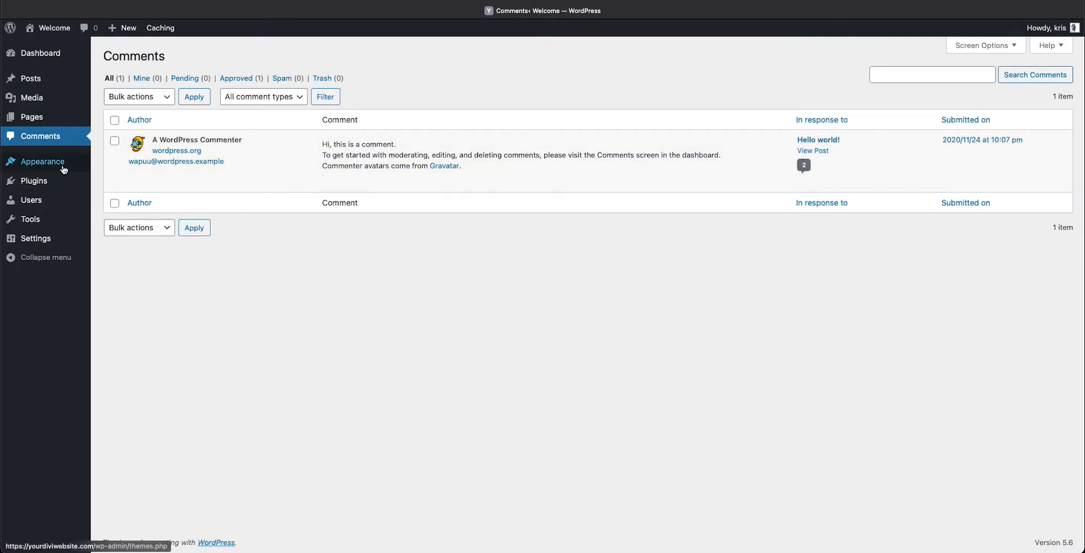
Step: Check the installed theme and look through the site's live preview in the Customizer
mouse_move(57, 165)
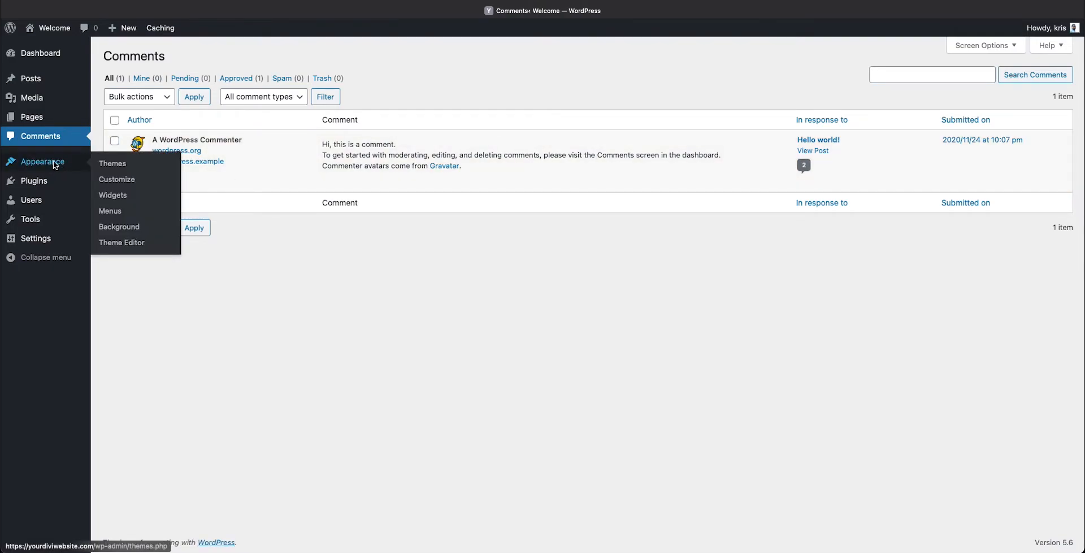
left_click(54, 164)
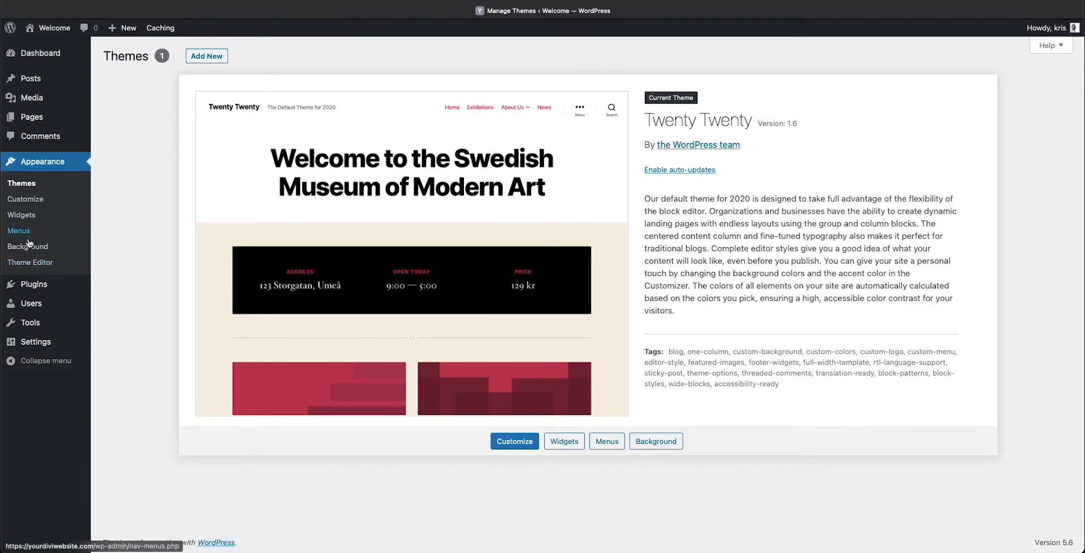
left_click(31, 201)
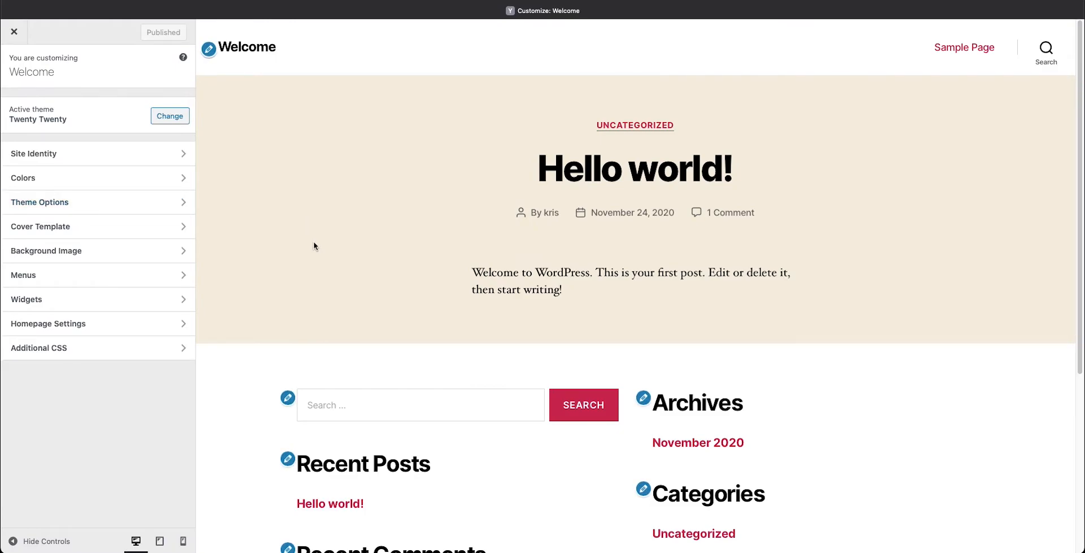
scroll(316, 249, "down", 5)
scroll(371, 290, "up", 5)
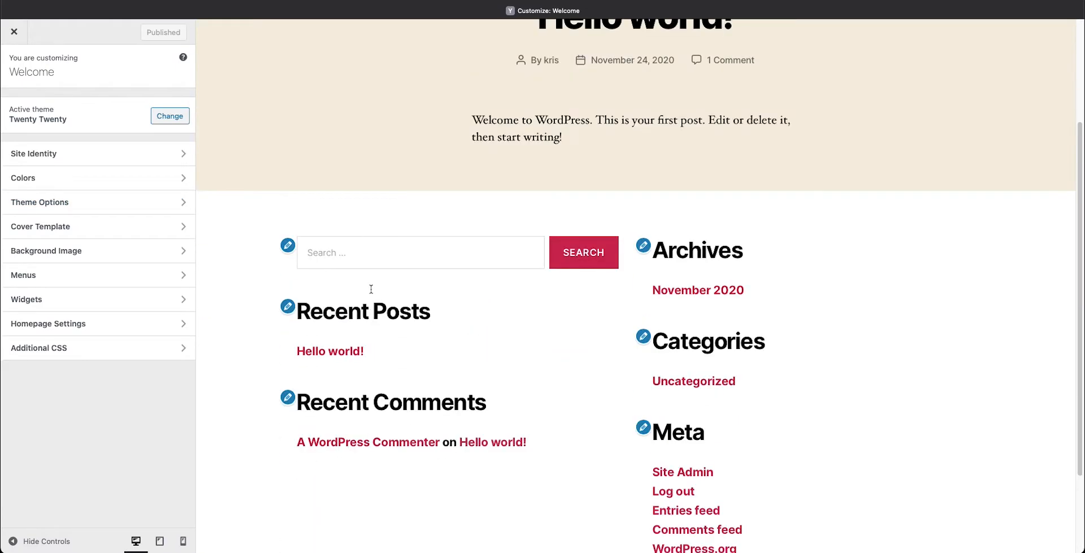
scroll(370, 292, "down", 3)
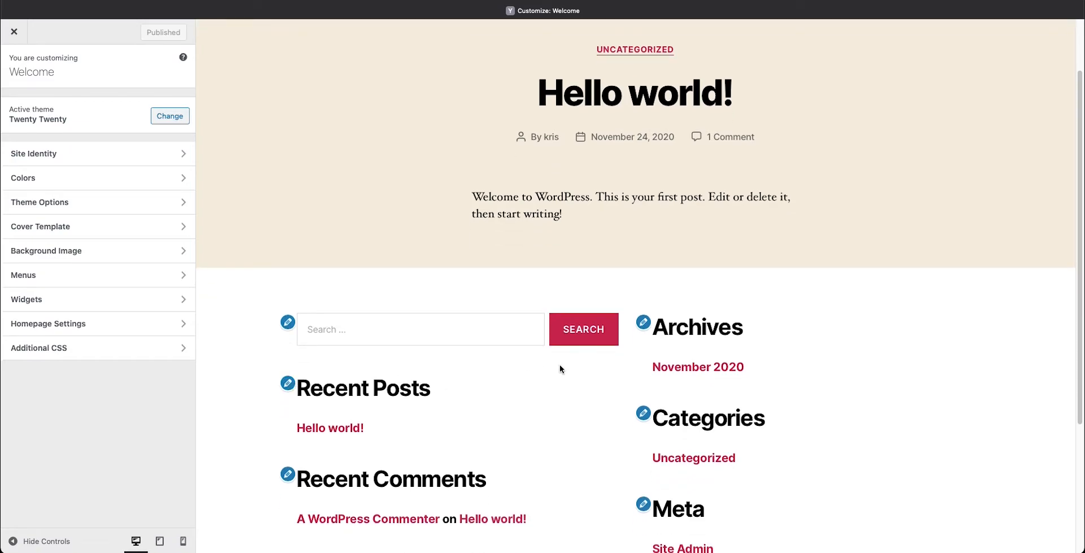
Step: Examine the Search widget's settings in Footer #1 and return to the main list of customization sections
left_click(288, 323)
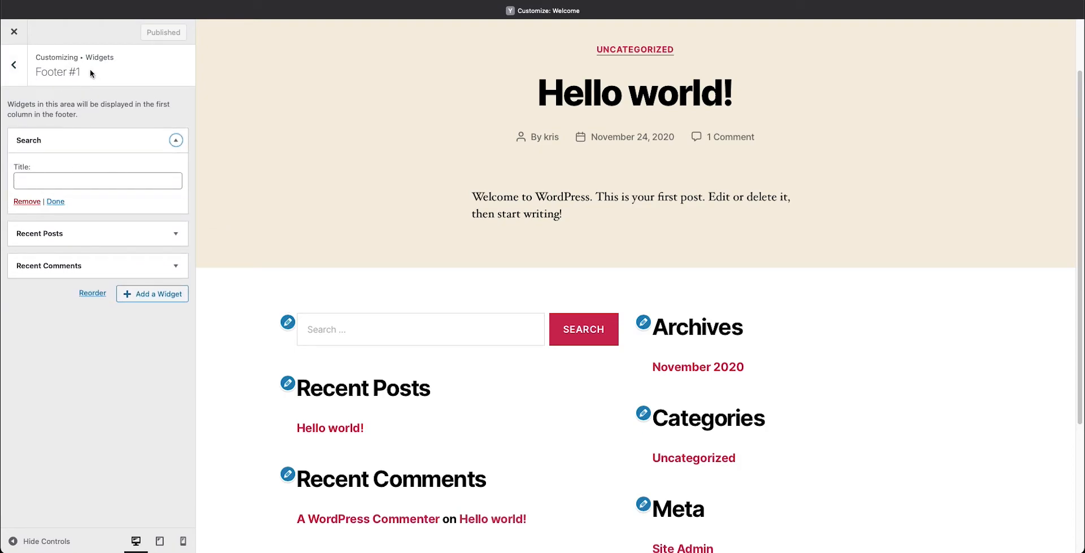
left_click(20, 81)
left_click(14, 64)
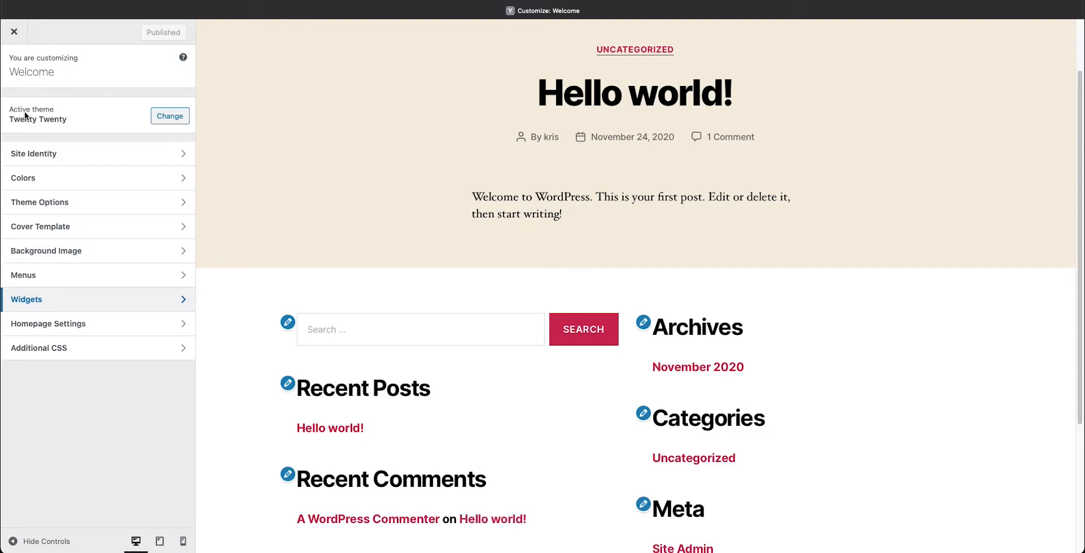
Step: Examine the logo selection options under Site Identity and close them without choosing a logo
left_click(122, 155)
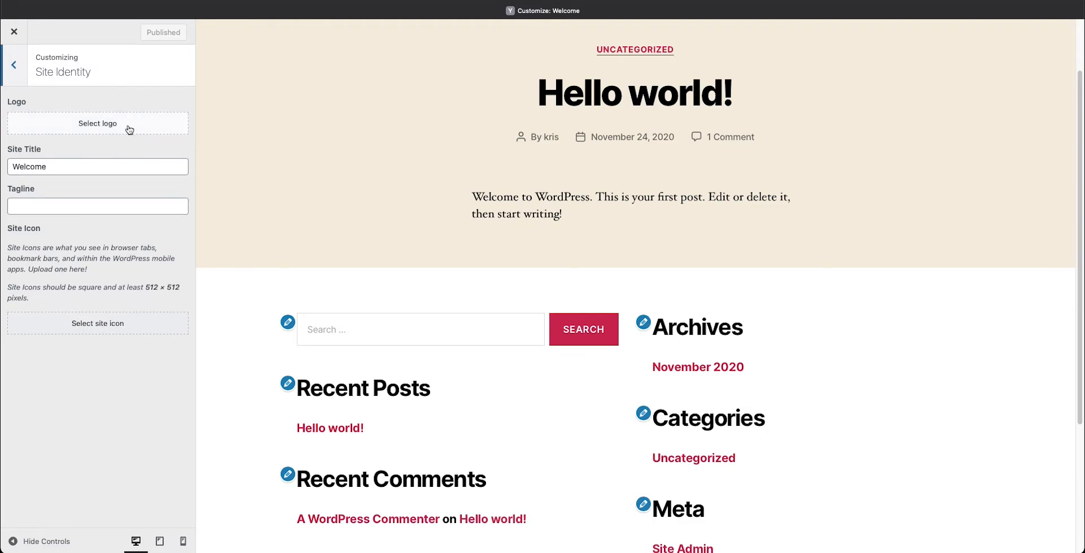
left_click(129, 130)
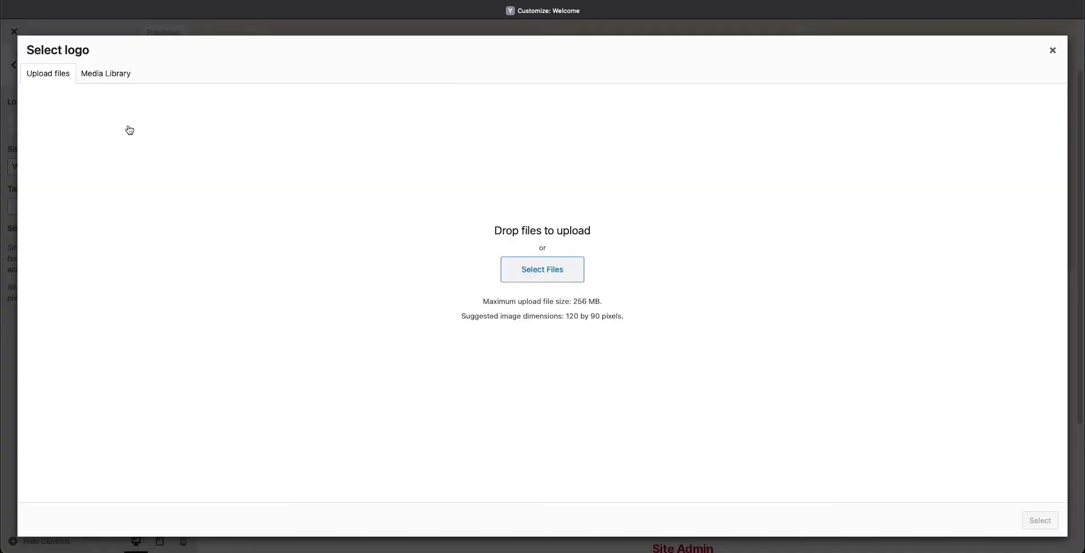
left_click(1052, 50)
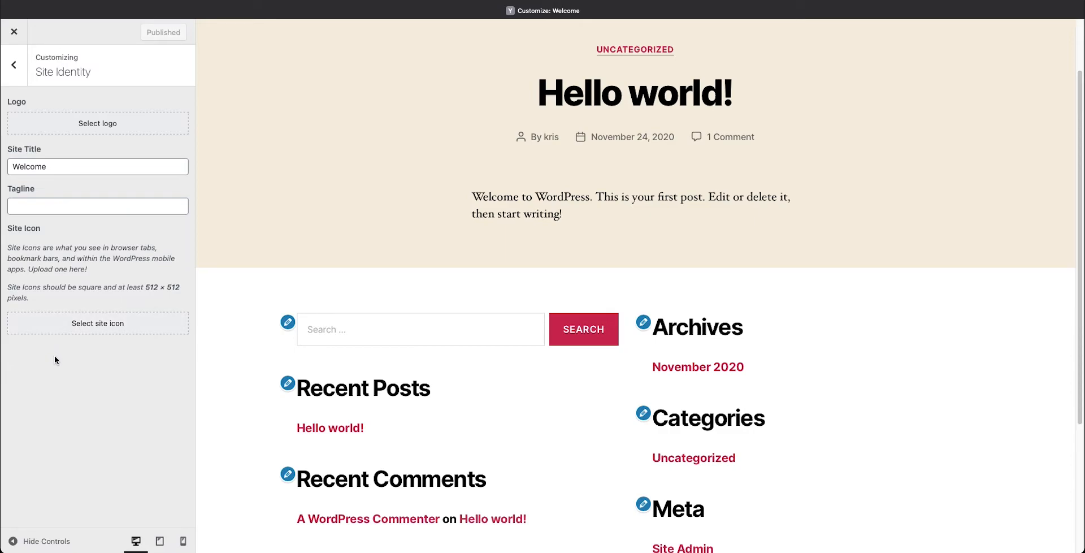
Step: Change the site title in Site Identity to "Welcome to the site"
left_click(17, 73)
left_click(80, 155)
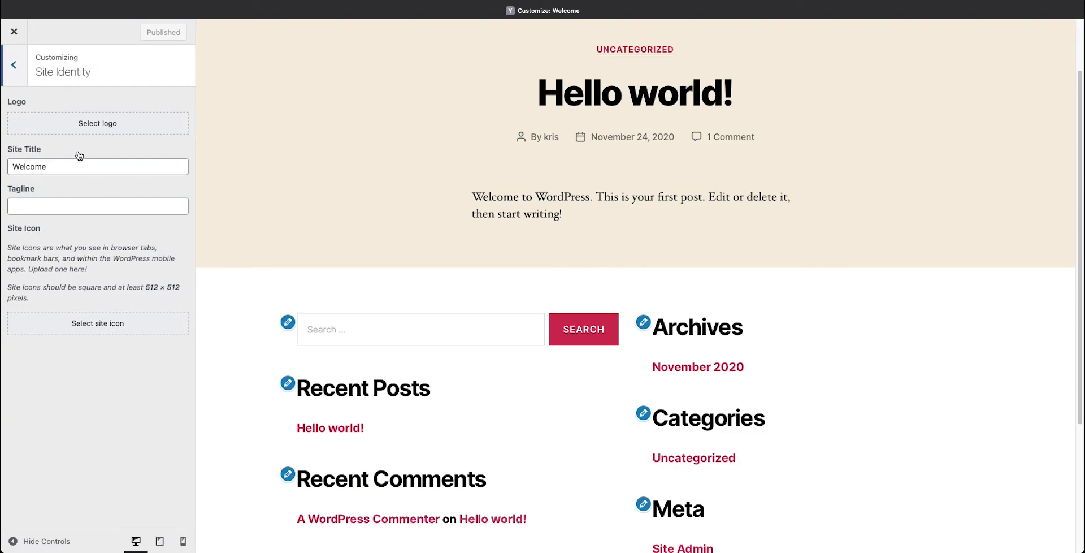
left_click(52, 166)
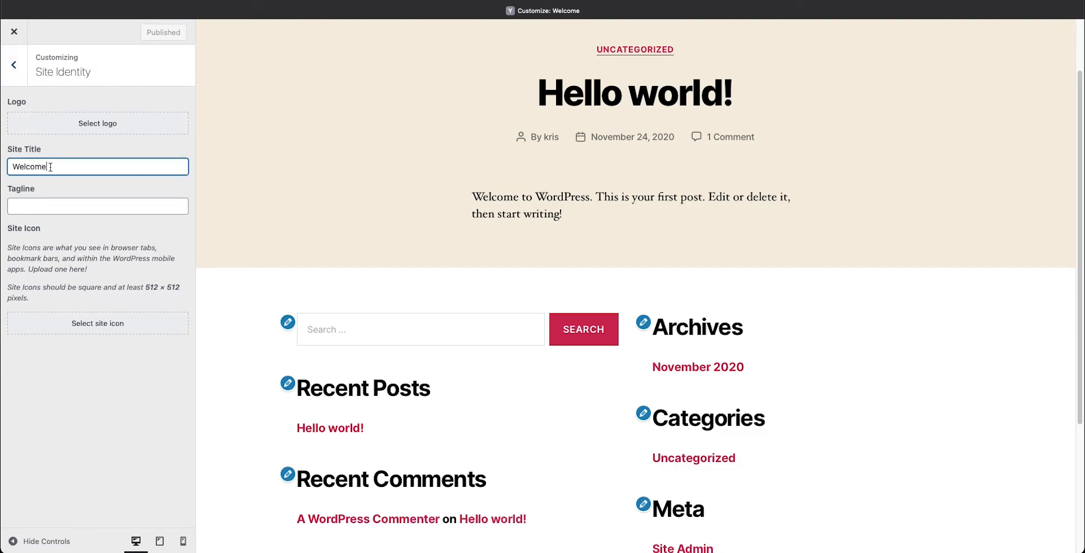
type("to the site")
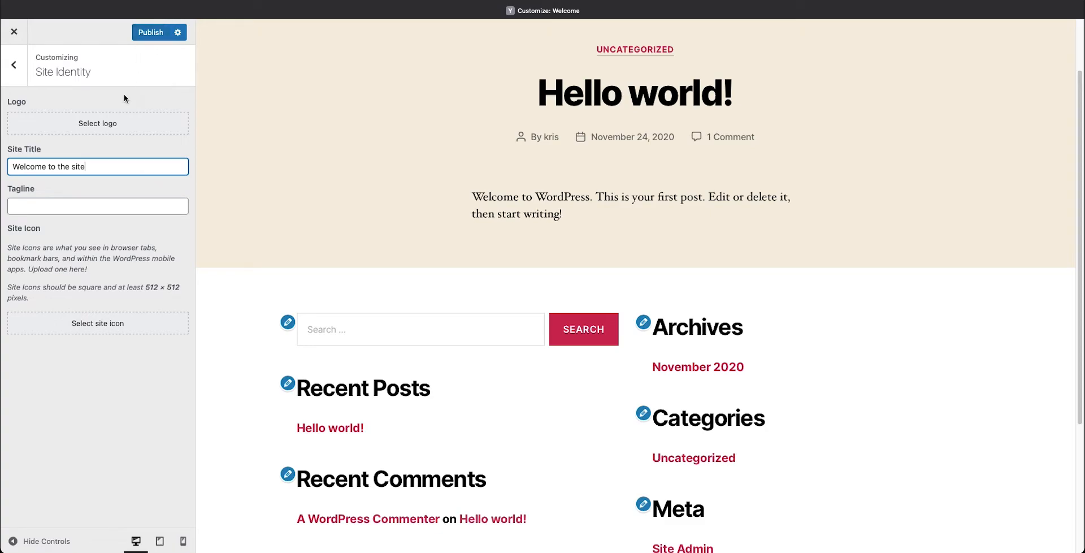
Step: Glance at the Colors section, publish the new site title, and return to the main list of customization sections
left_click(13, 64)
left_click(83, 177)
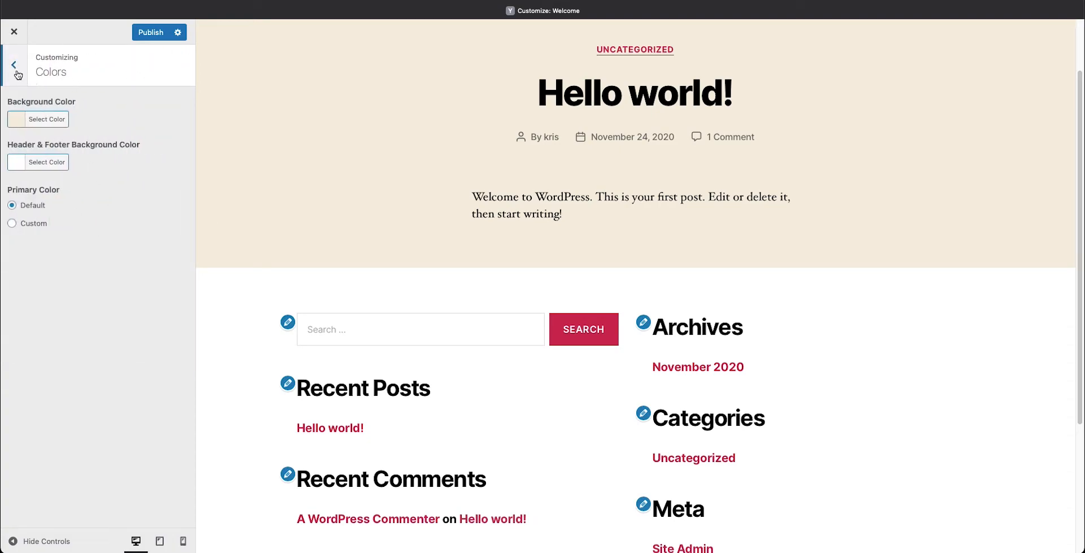
left_click(15, 71)
left_click(100, 152)
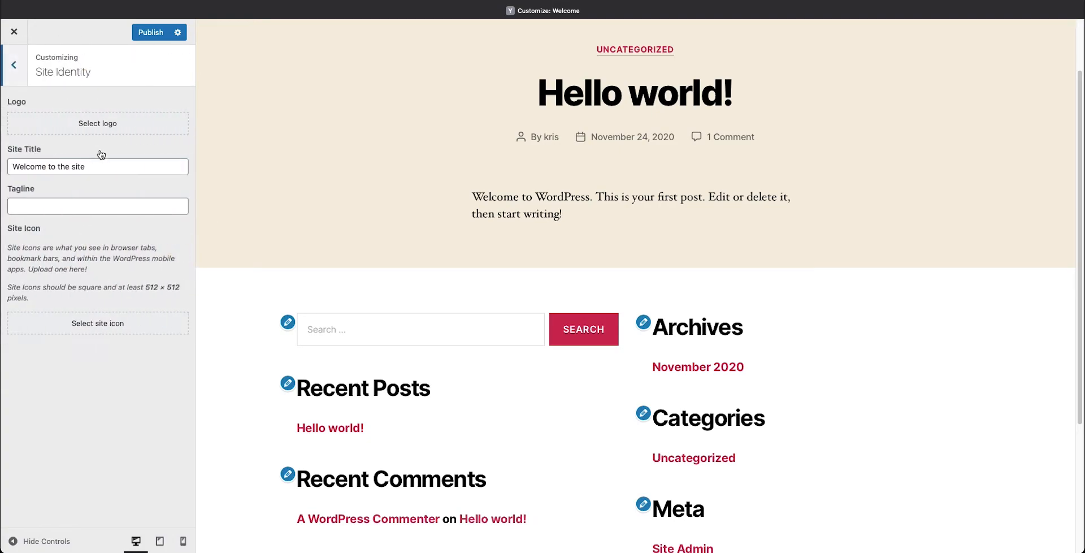
left_click(19, 74)
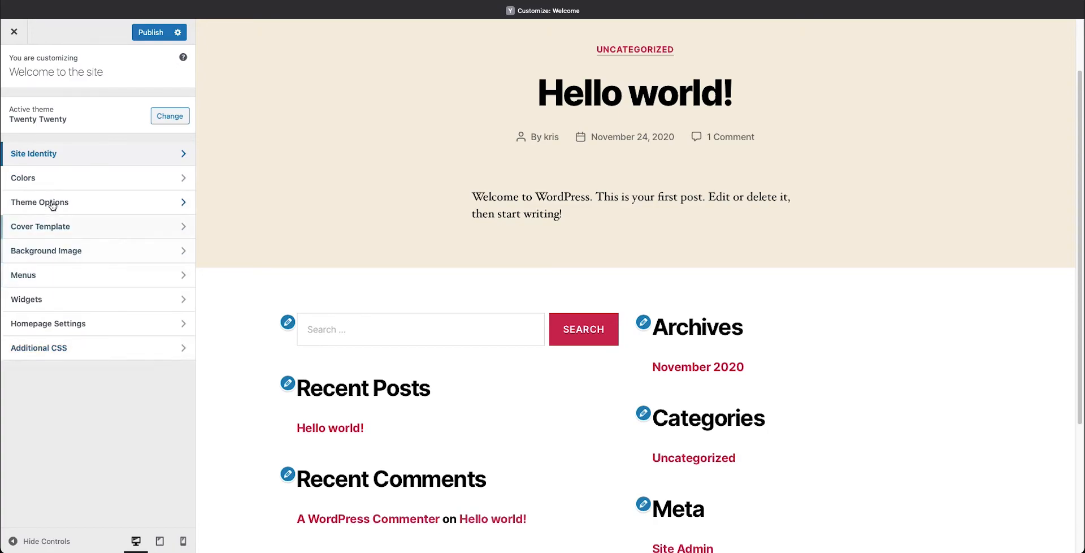
left_click(68, 164)
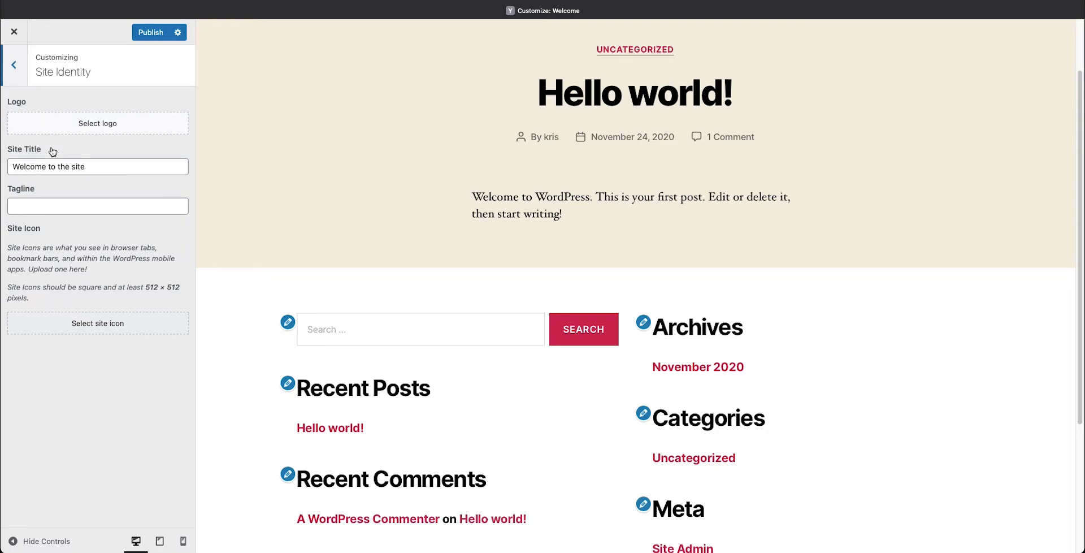
left_click(141, 33)
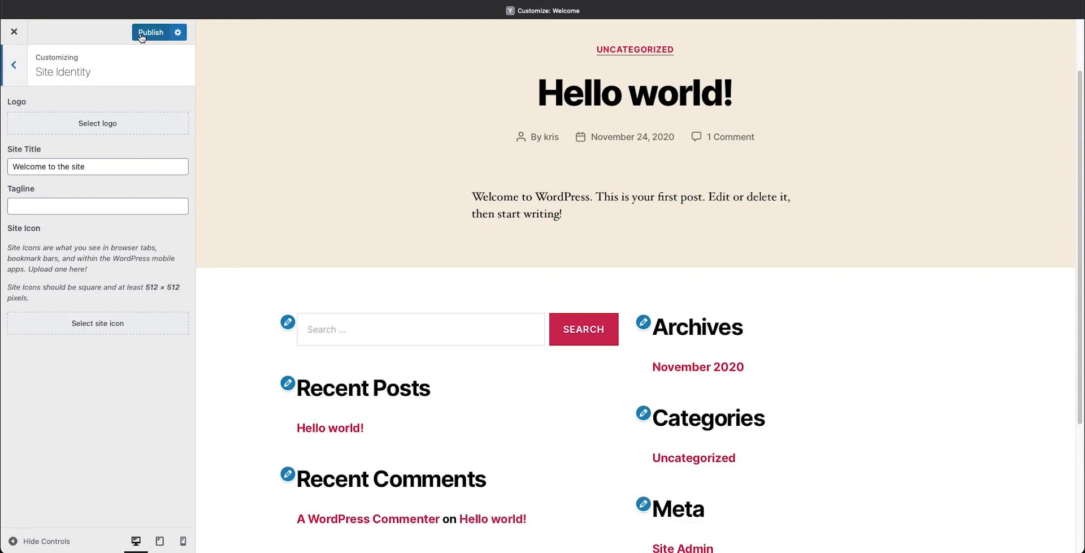
left_click(17, 72)
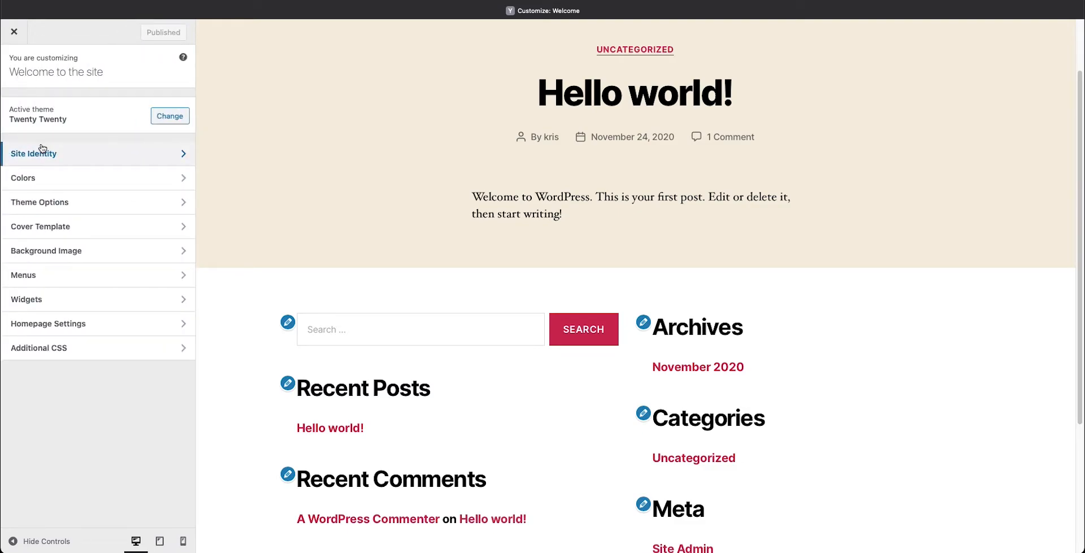
Step: Examine the color settings and look through the site preview for the areas they affect
left_click(47, 182)
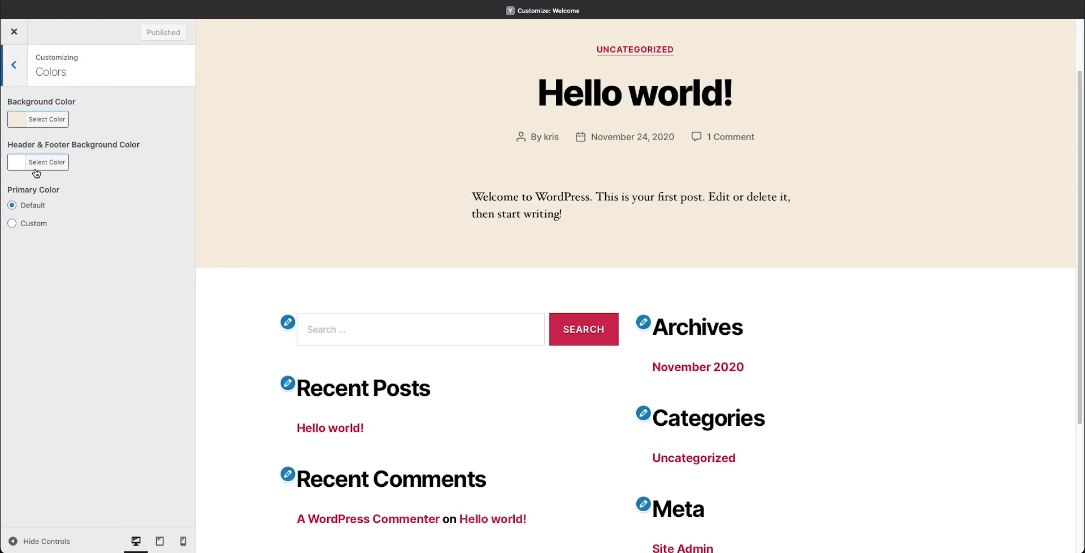
scroll(272, 218, "down", 5)
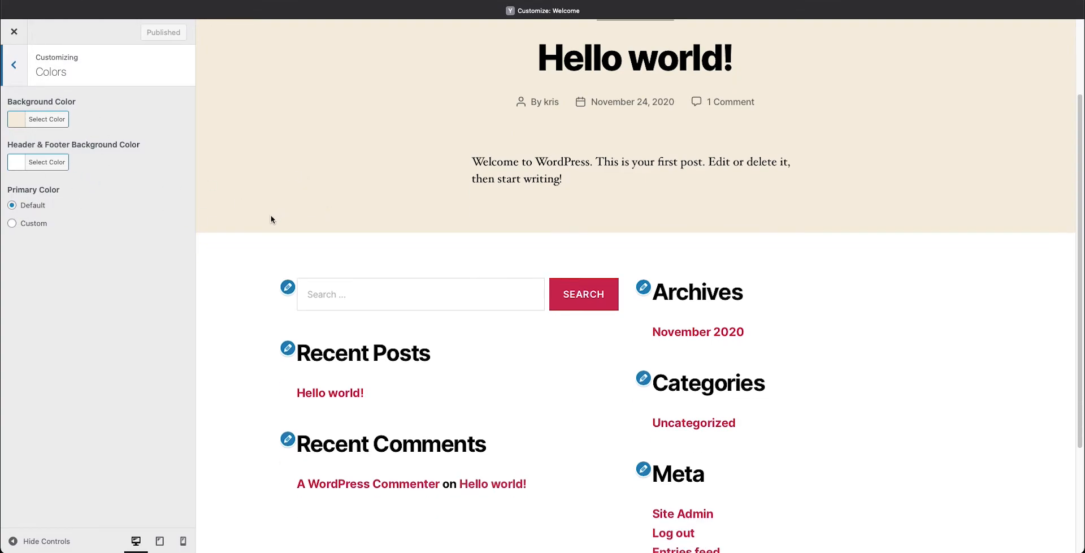
scroll(272, 220, "up", 1)
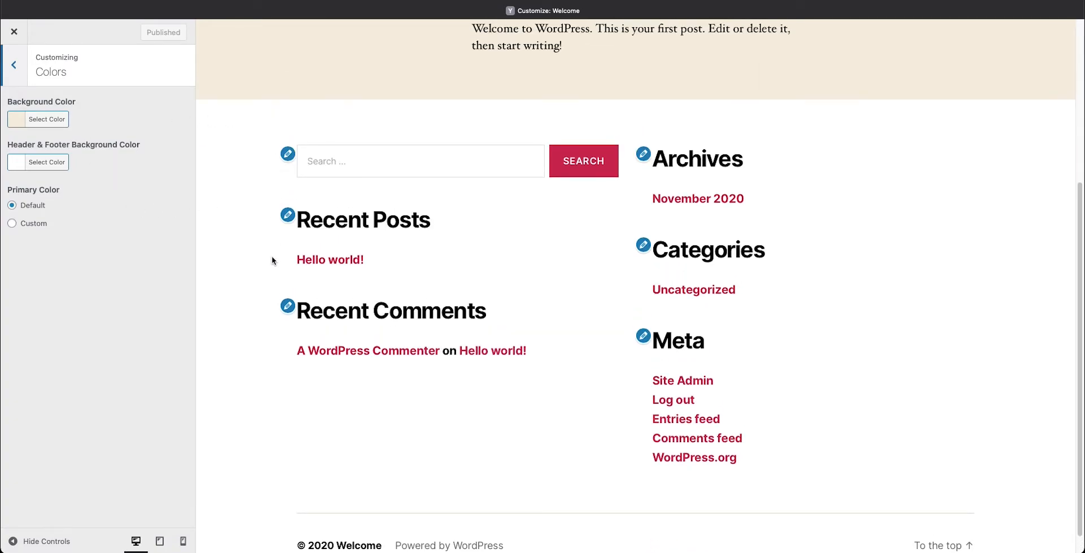
scroll(271, 258, "up", 6)
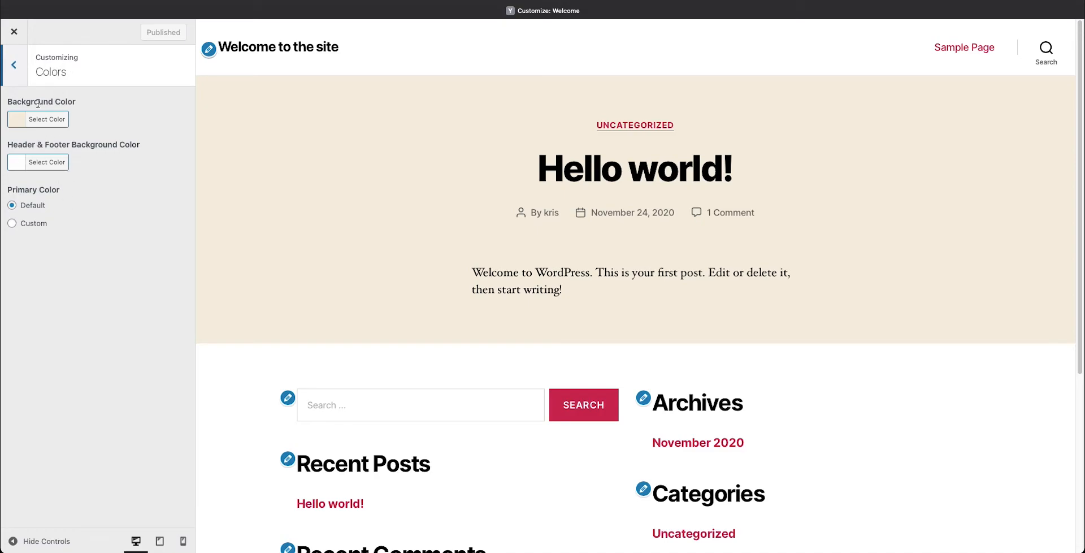
key("Escape")
Step: Turn off the header search in Theme Options and look through the site preview
left_click(60, 203)
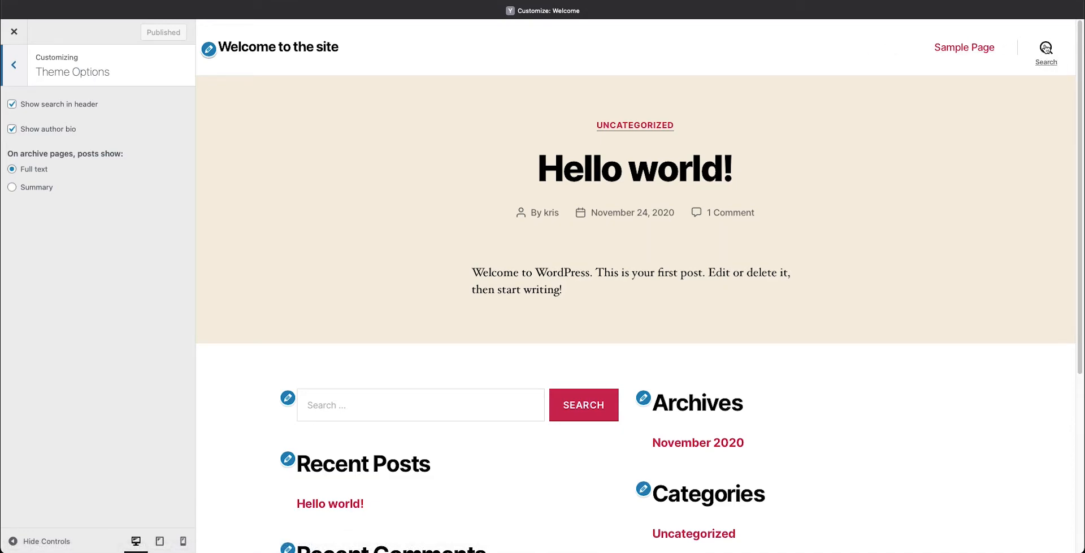
left_click(12, 104)
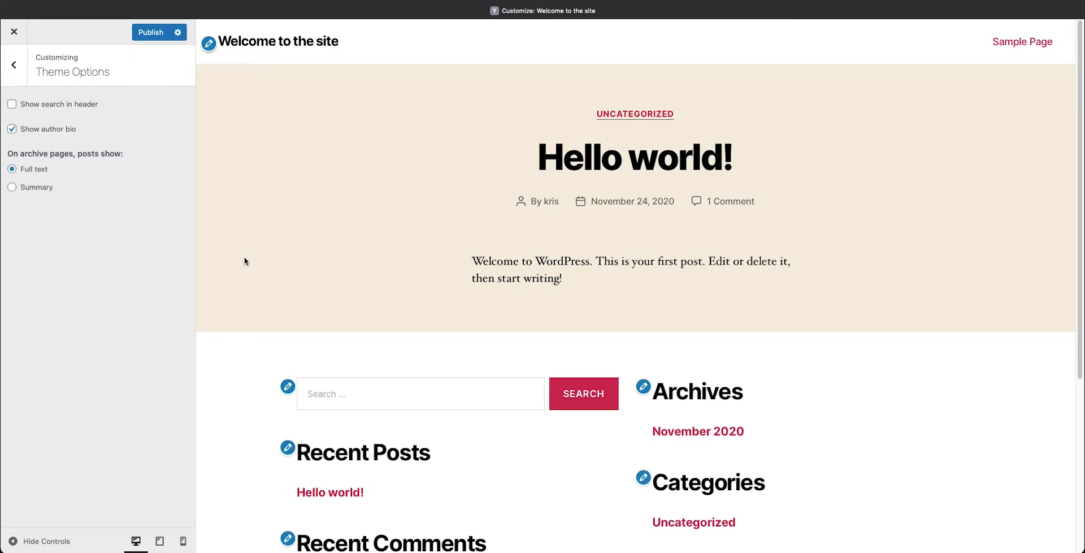
scroll(244, 261, "down", 5)
scroll(255, 272, "up", 5)
scroll(325, 211, "down", 2)
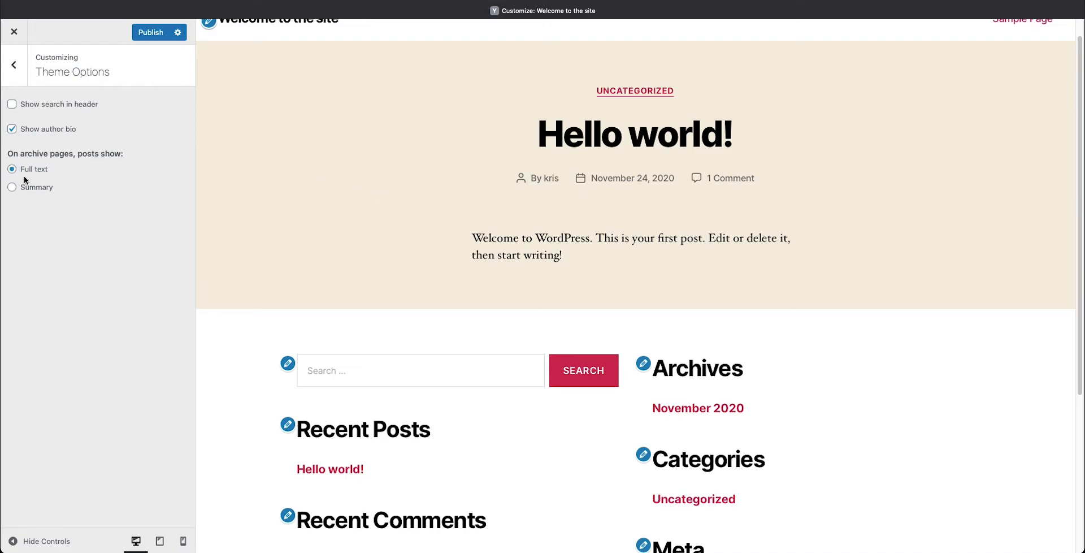
Step: Set archive pages to show post summaries, turn the header search on, and publish the theme options
left_click(14, 190)
scroll(324, 218, "up", 1)
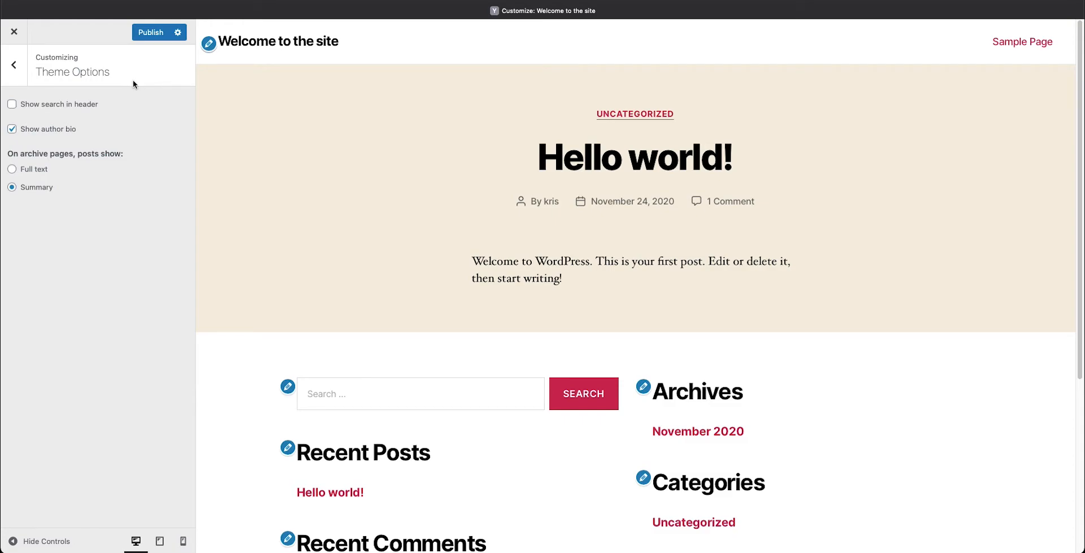
left_click(15, 107)
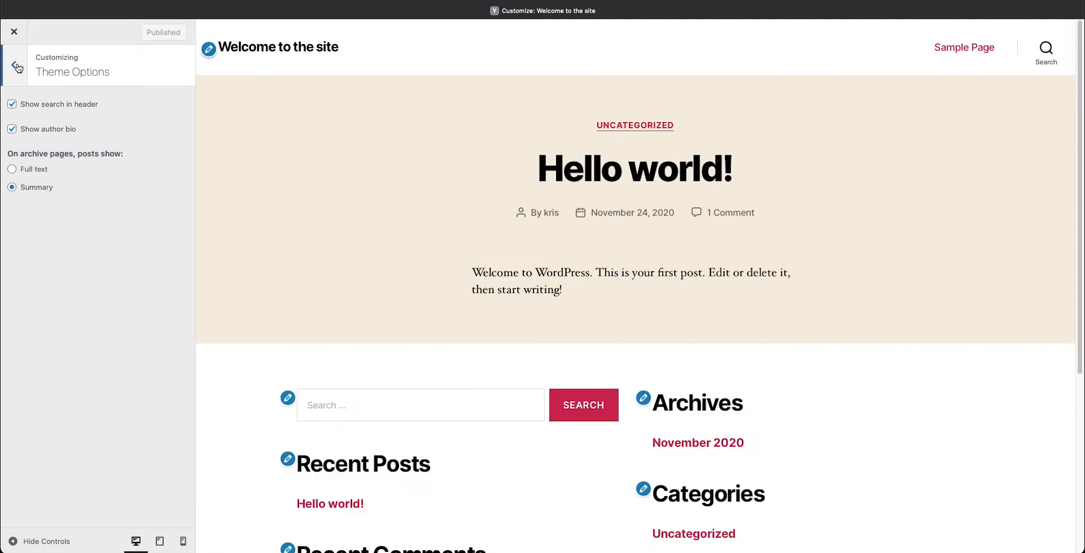
left_click(17, 66)
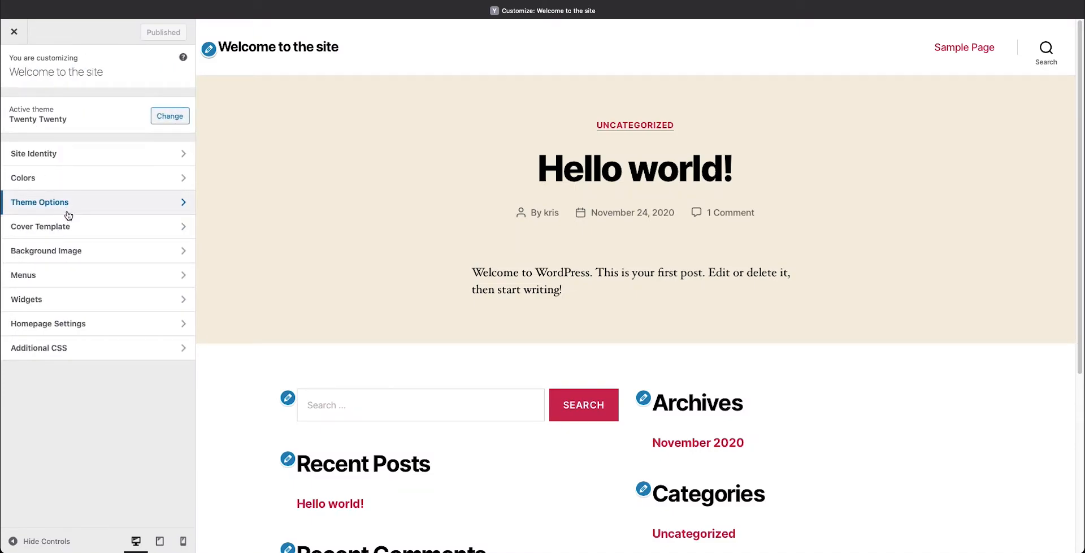
Step: Examine the Cover Template's background, overlay color and opacity settings alongside the site preview
left_click(69, 229)
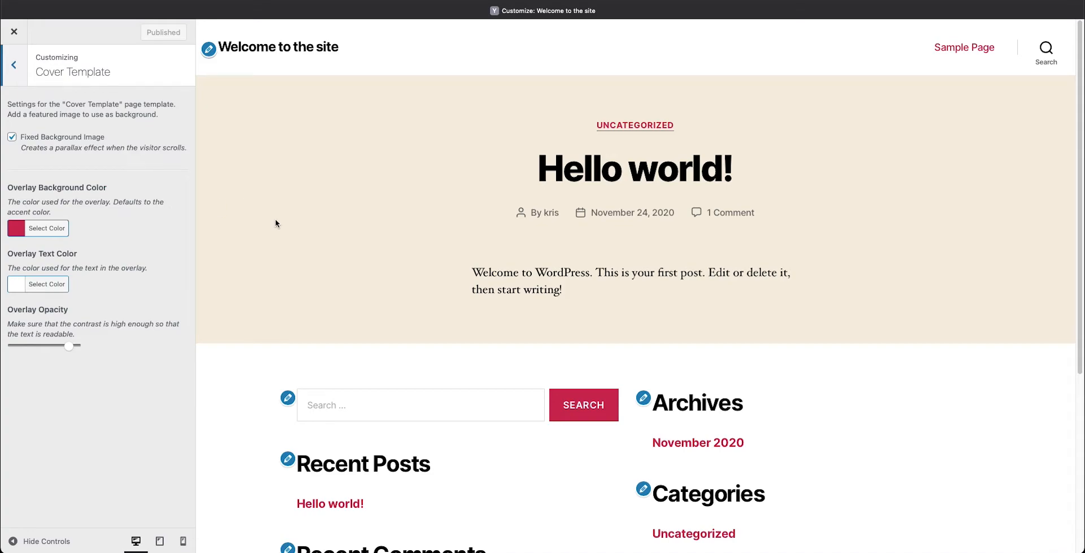
scroll(275, 220, "down", 5)
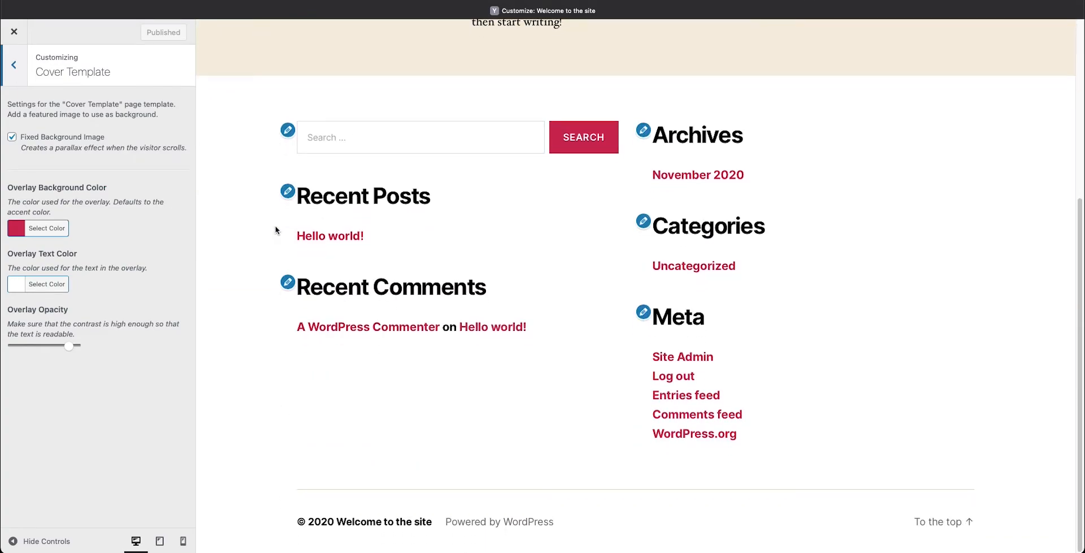
scroll(275, 230, "up", 5)
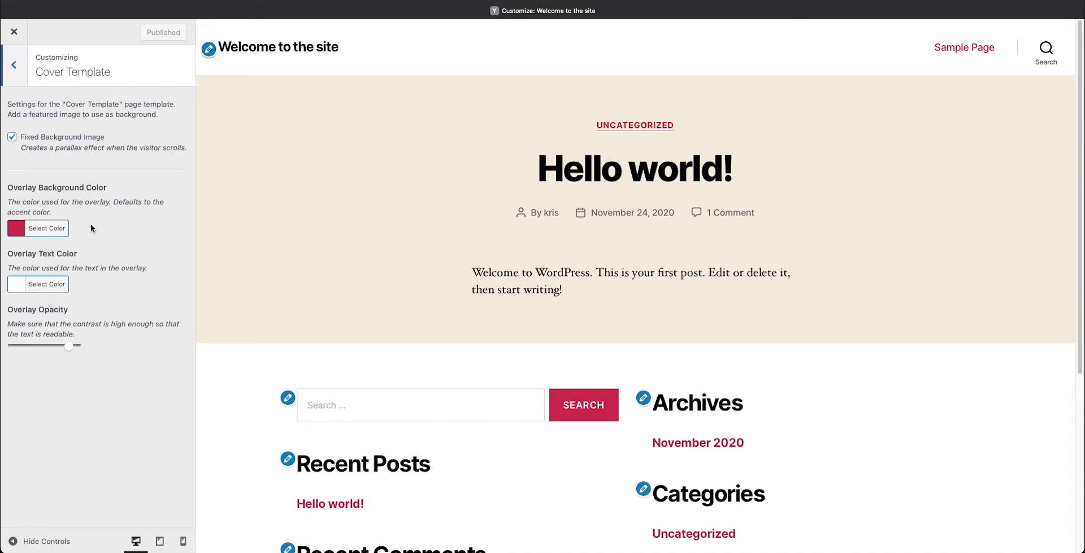
scroll(247, 242, "down", 2)
scroll(247, 243, "up", 2)
left_click(22, 78)
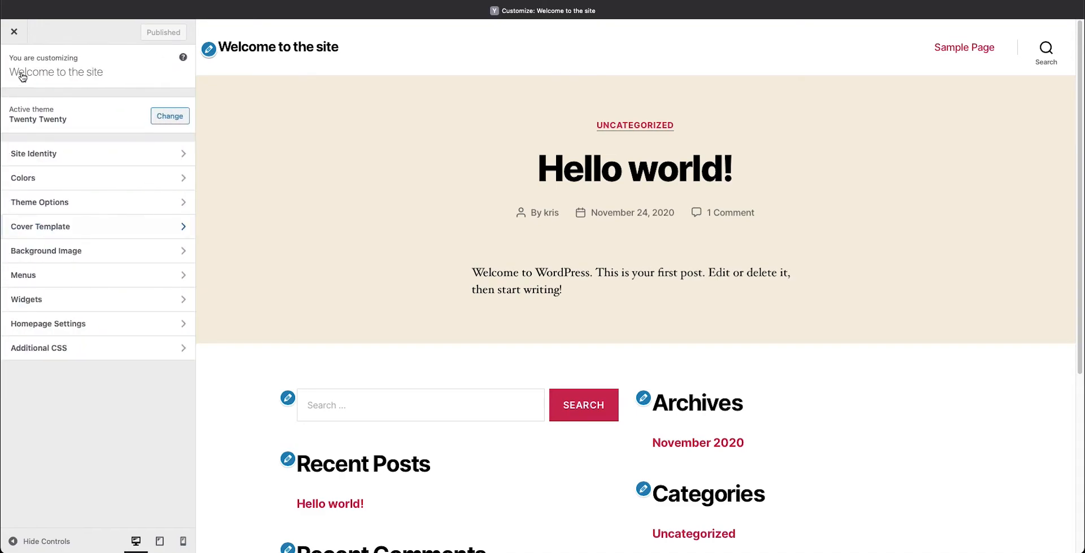
Step: Examine the Background Image setting and look through the page areas in the site preview
left_click(73, 248)
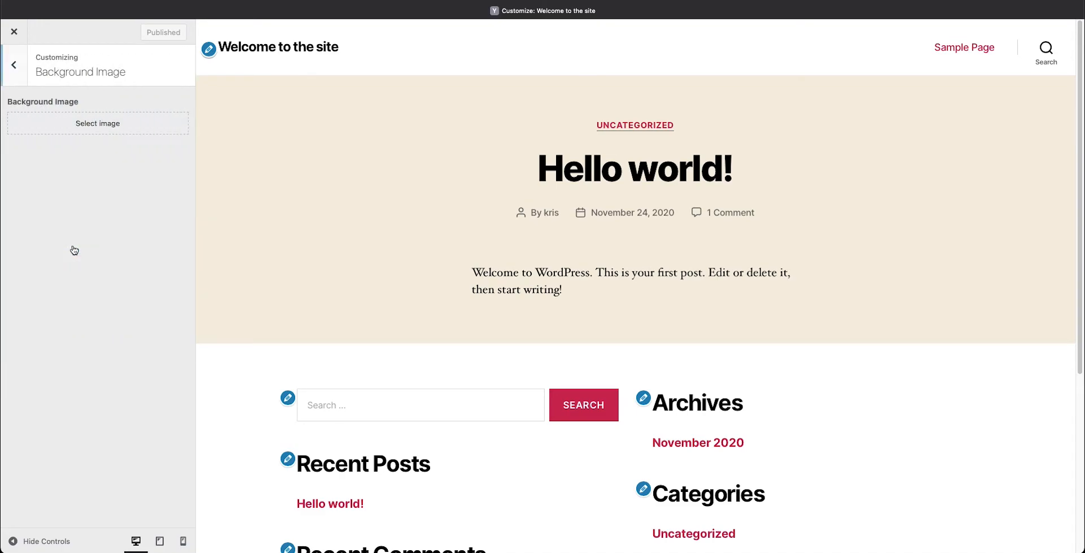
scroll(230, 303, "down", 3)
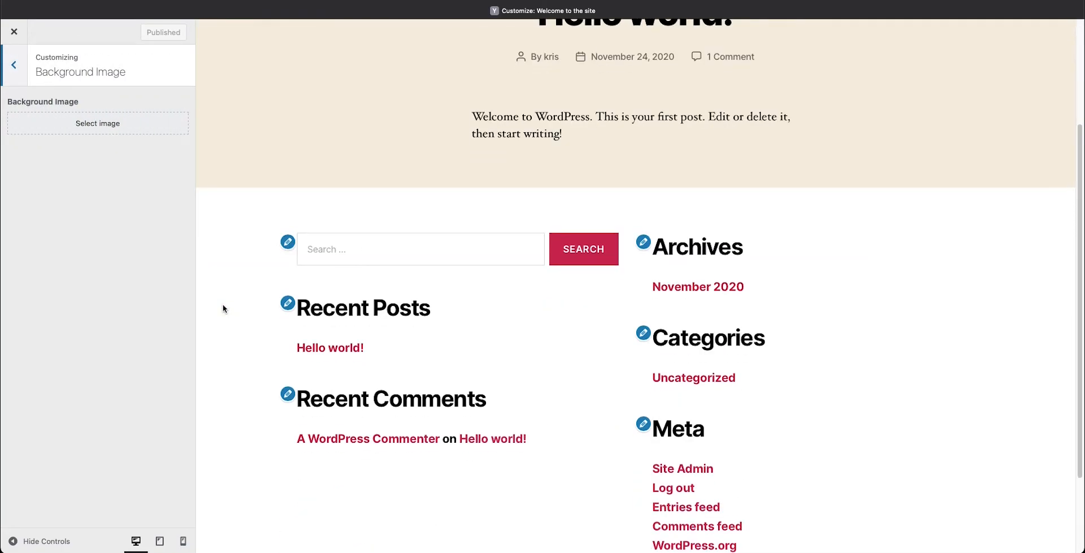
scroll(218, 316, "up", 3)
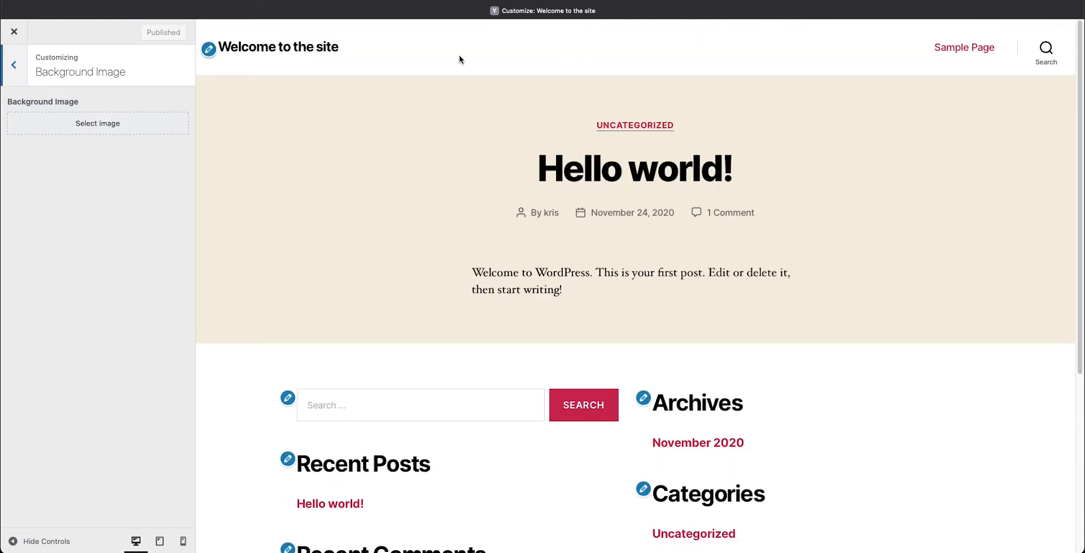
scroll(240, 371, "down", 5)
scroll(240, 371, "up", 3)
scroll(240, 371, "up", 3)
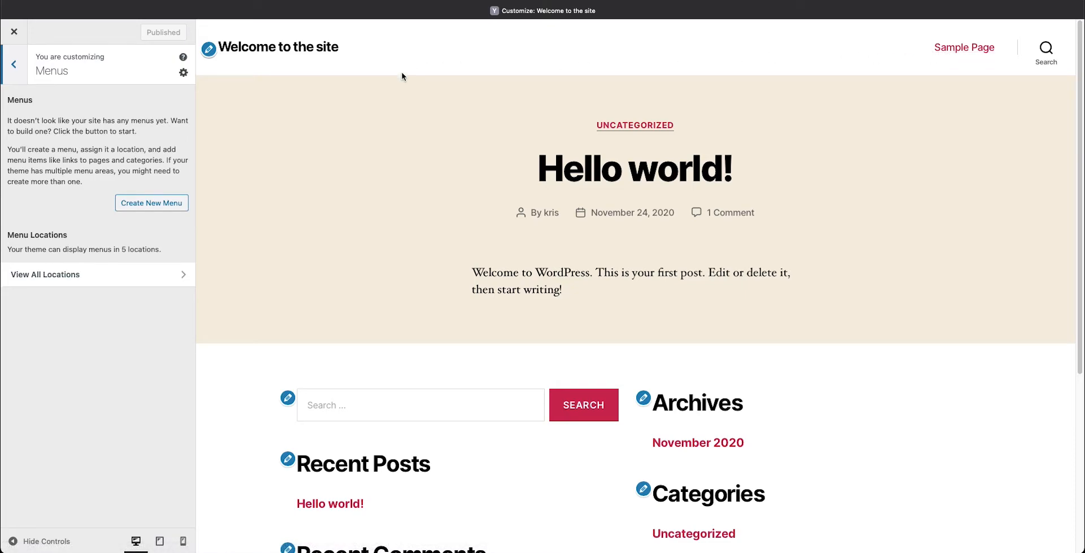
Step: Examine all menu locations offered by the theme and return to the main list of customization sections
left_click(133, 274)
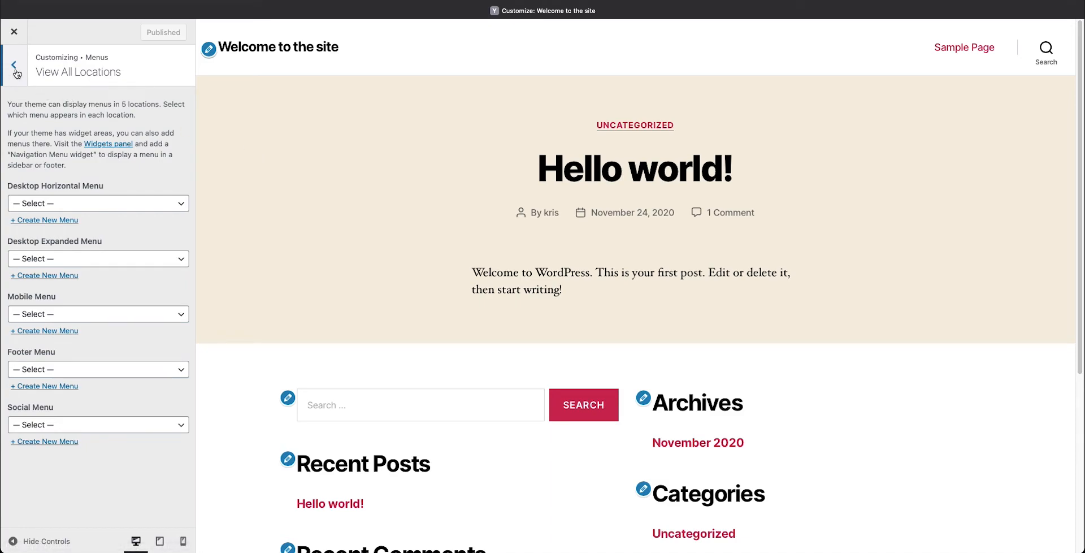
scroll(332, 231, "down", 5)
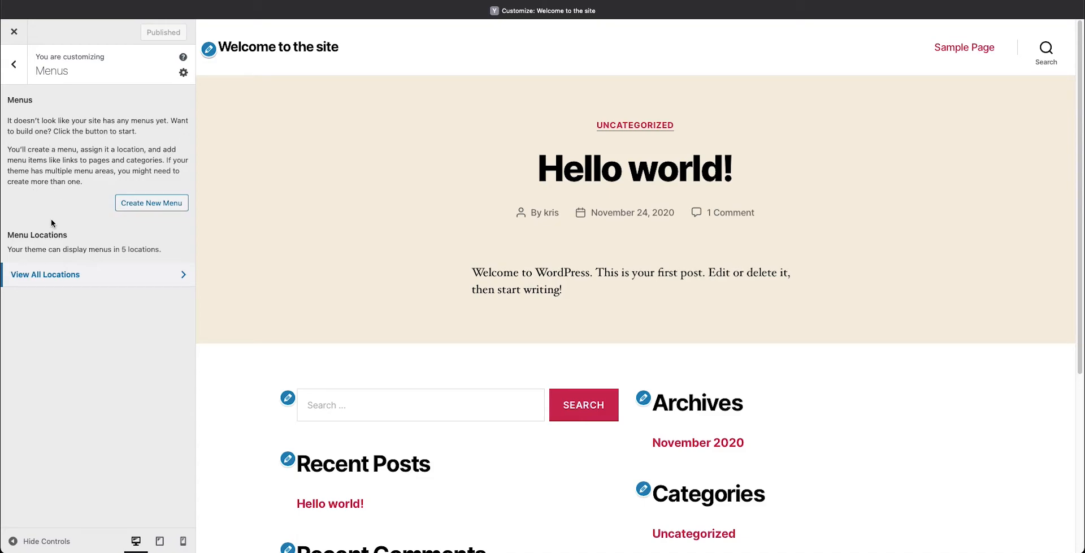
left_click(20, 78)
Step: Look at the footer widget areas in the site preview and open the widgets of Footer #1
left_click(57, 298)
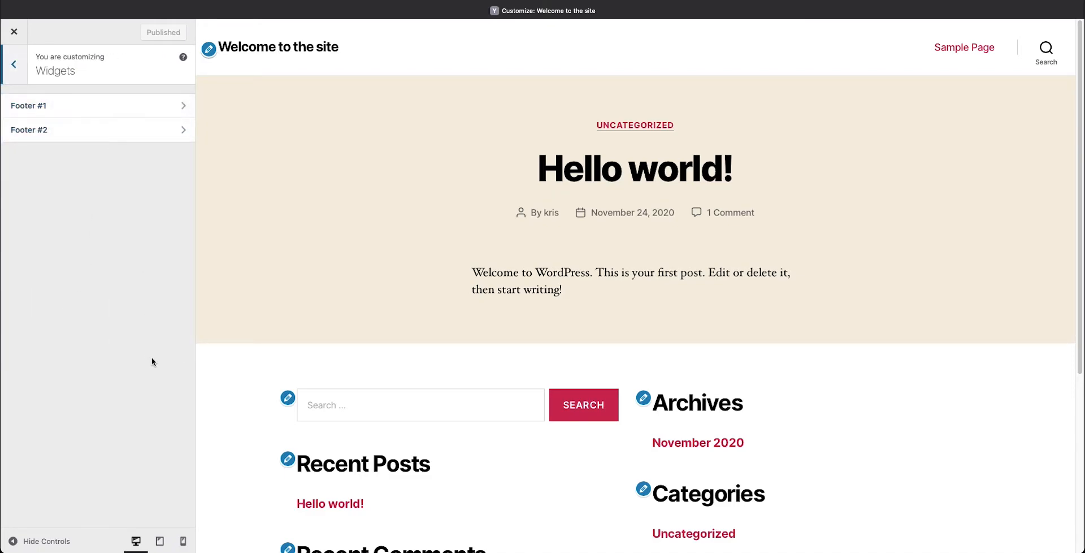
scroll(424, 334, "down", 3)
scroll(447, 338, "down", 5)
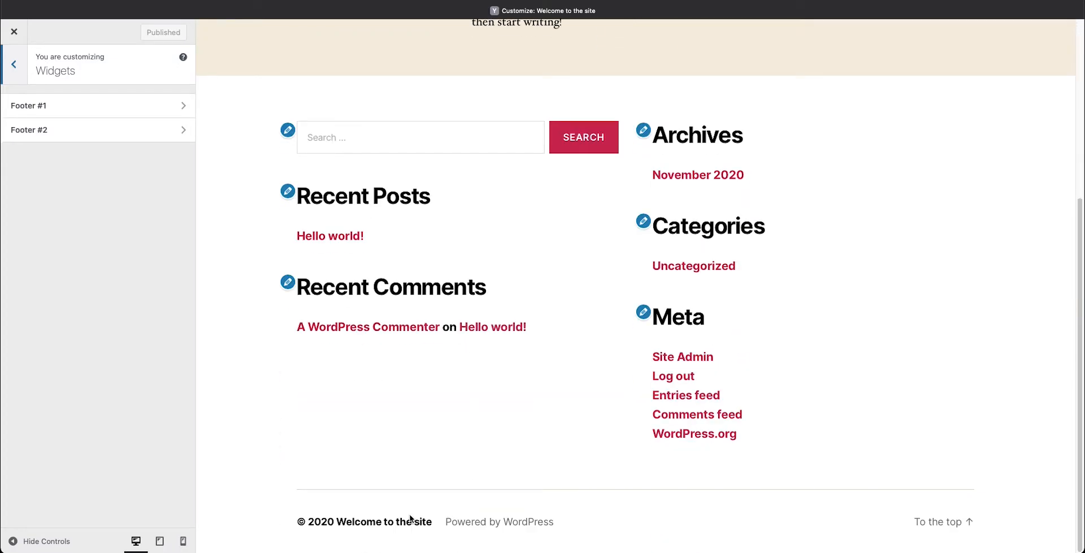
left_click(51, 109)
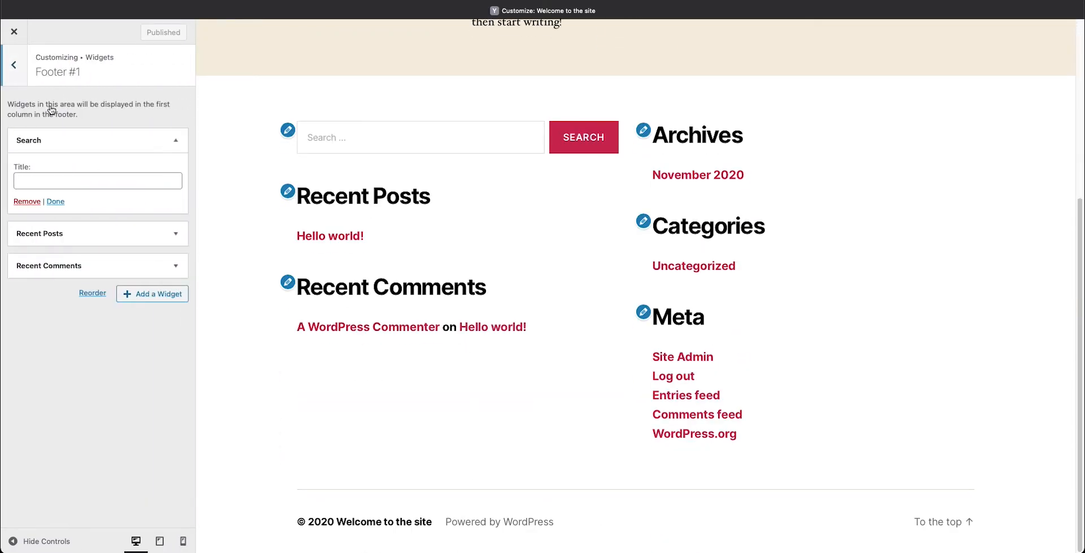
Step: Make the homepage display a static page using Sample Page, leave the posts page unselected, and publish the change
left_click(20, 75)
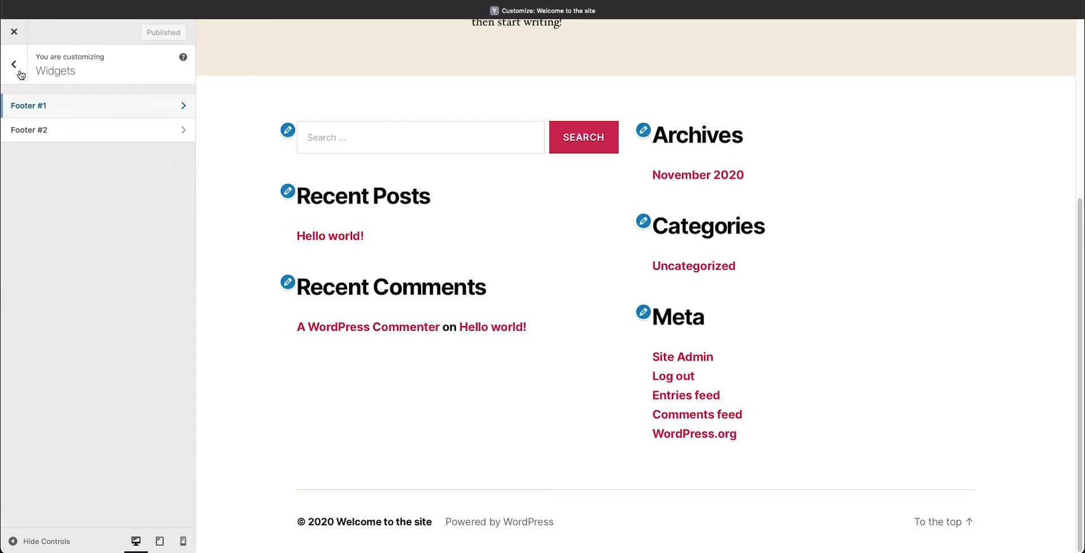
left_click(20, 75)
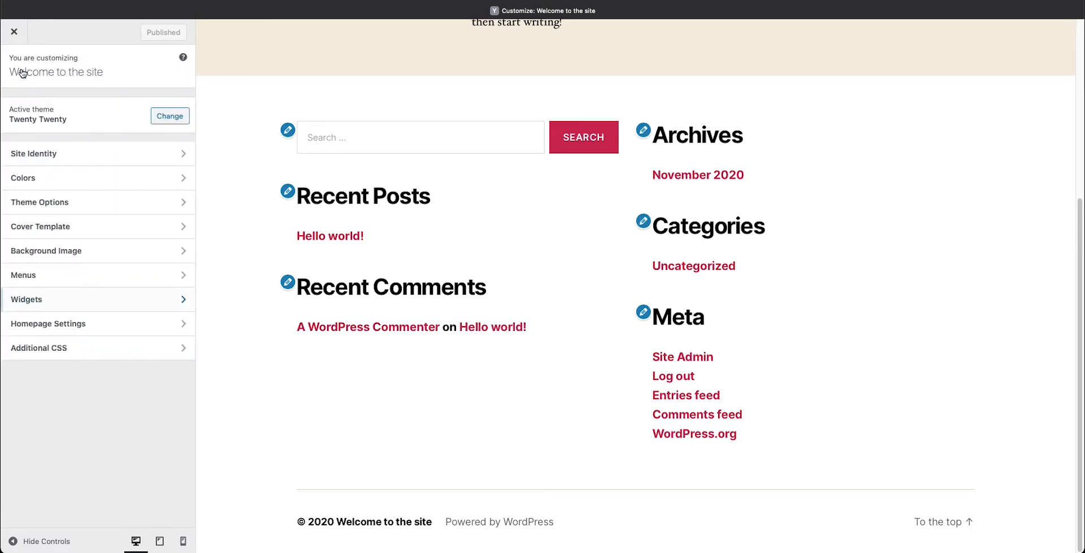
left_click(74, 323)
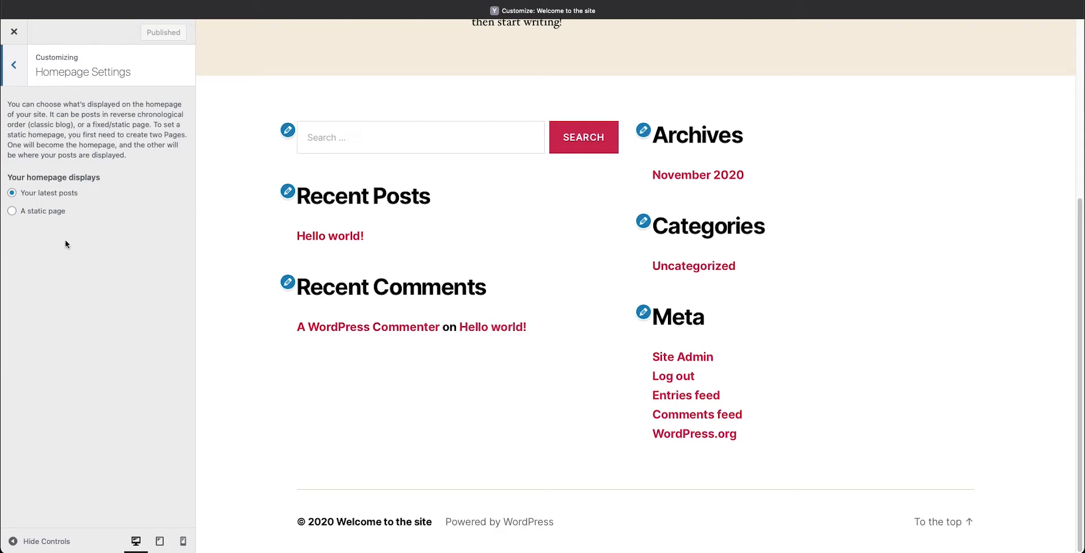
scroll(272, 285, "up", 2)
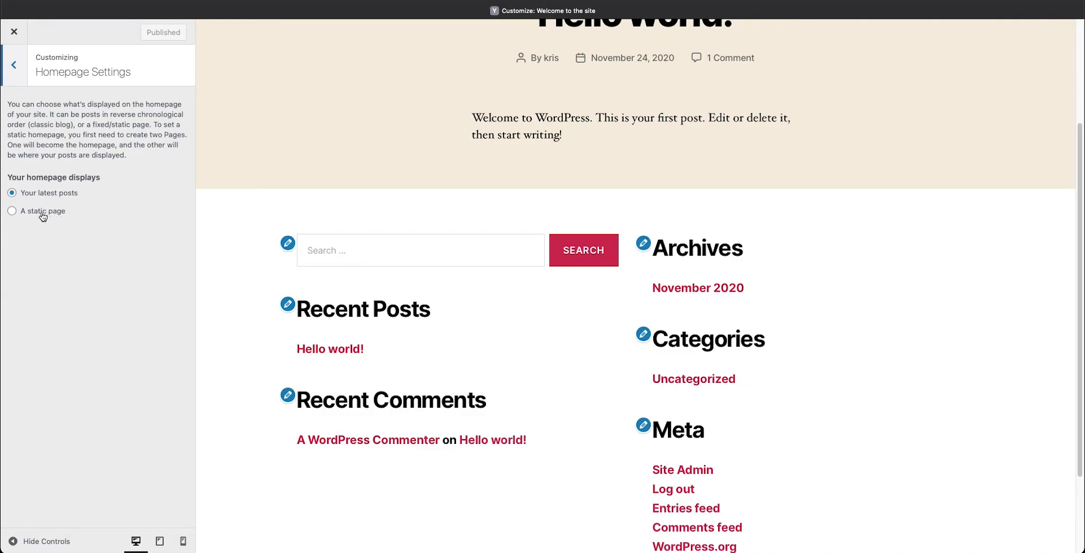
left_click(12, 211)
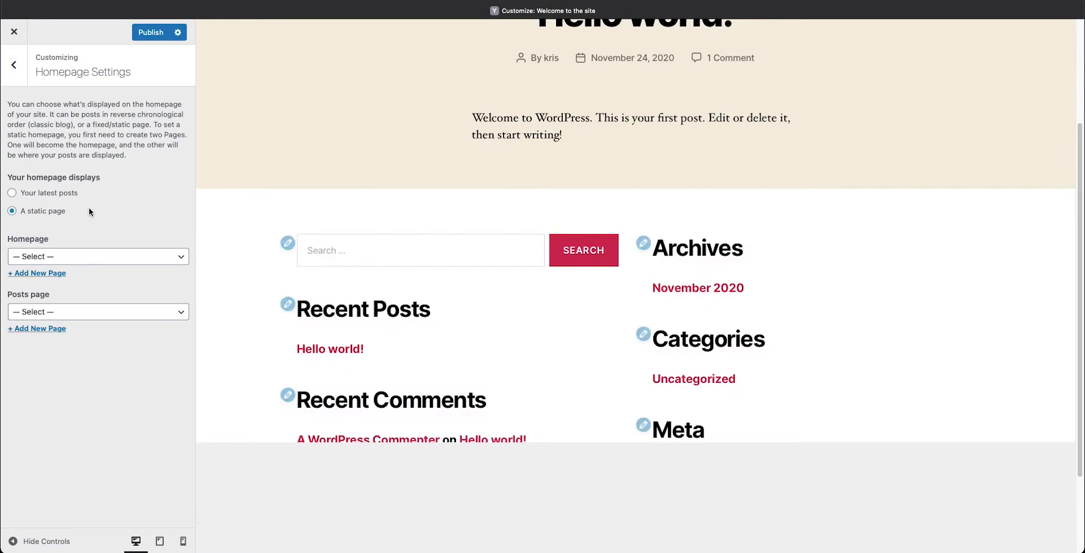
left_click(90, 257)
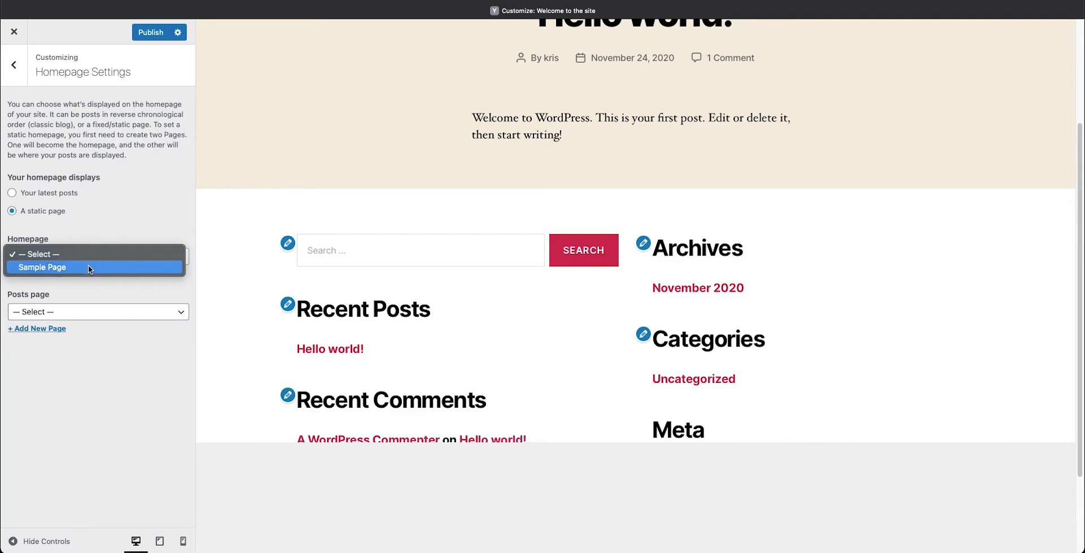
left_click(90, 267)
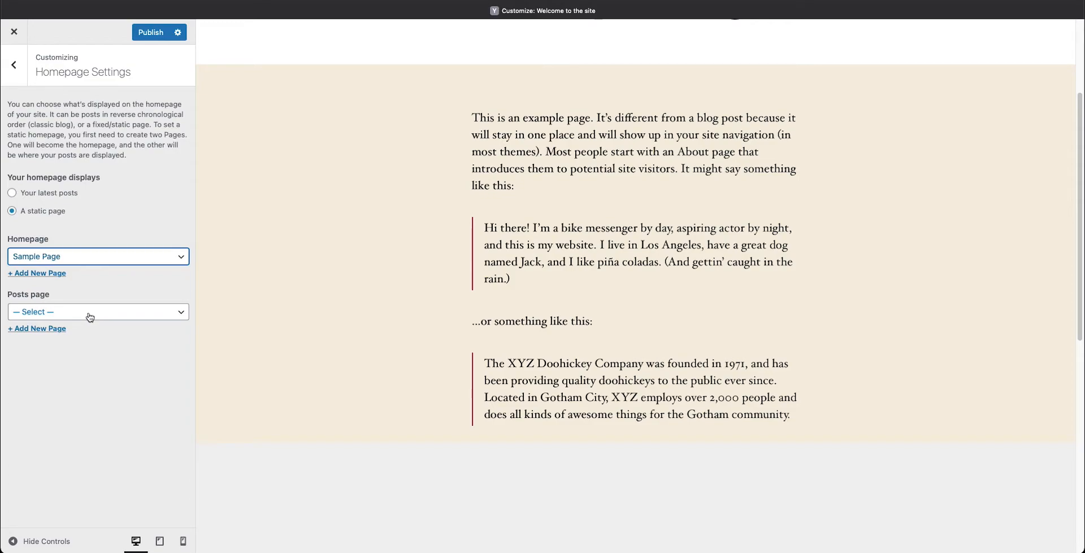
left_click(90, 316)
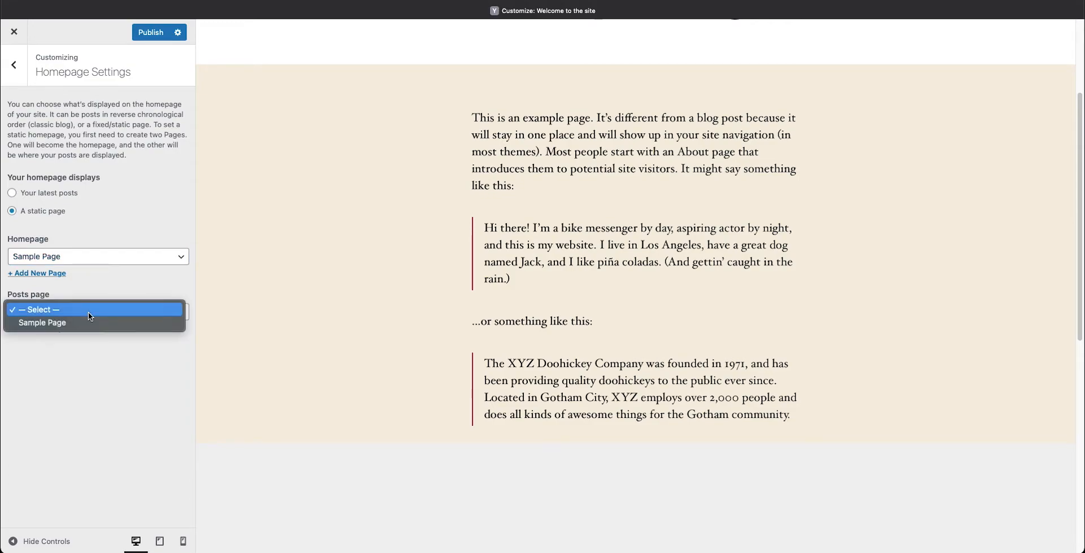
left_click(88, 311)
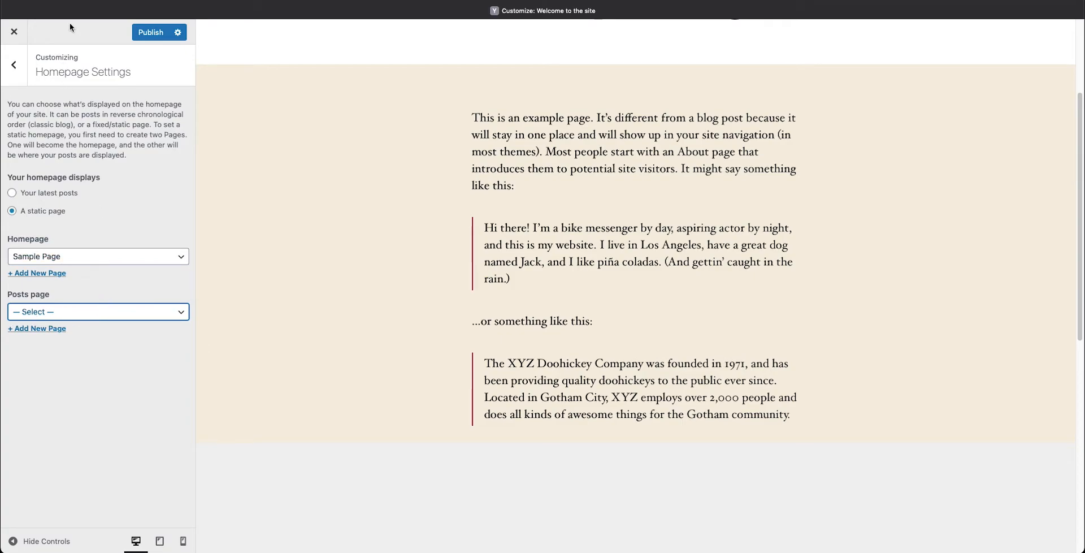
left_click(143, 34)
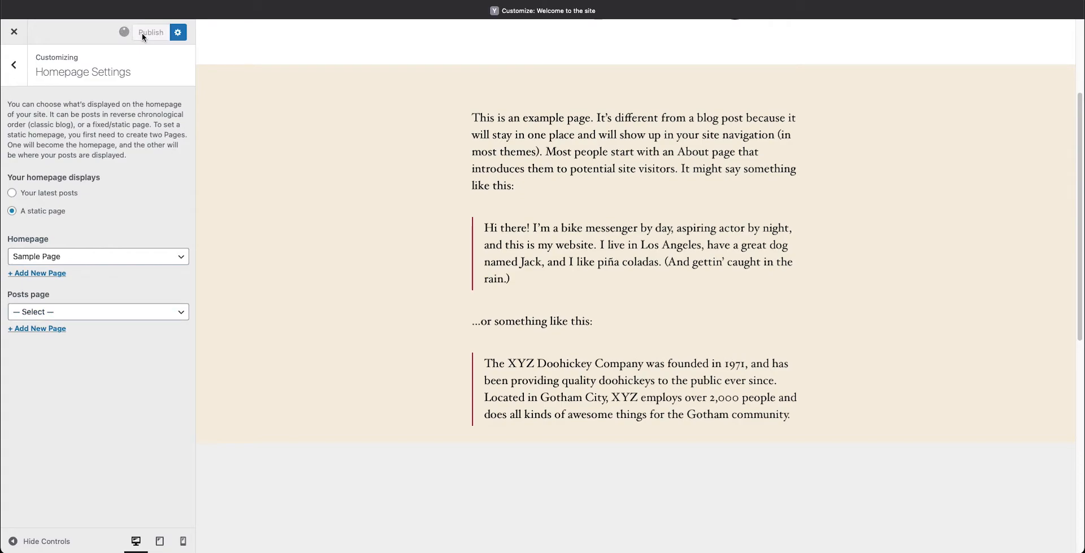
Step: Examine the Additional CSS editor alongside the site preview, and close the Customizer
left_click(14, 65)
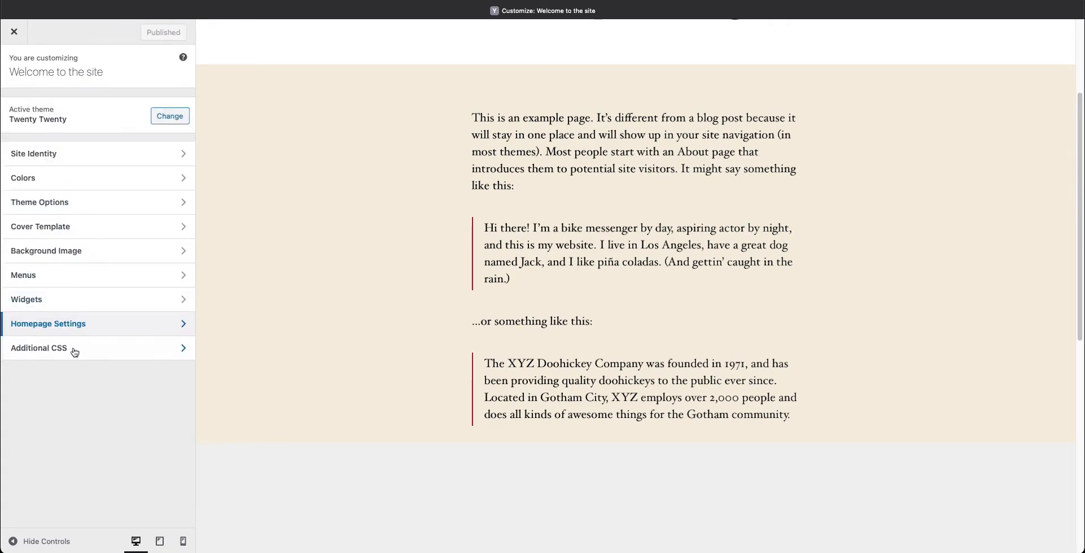
left_click(84, 351)
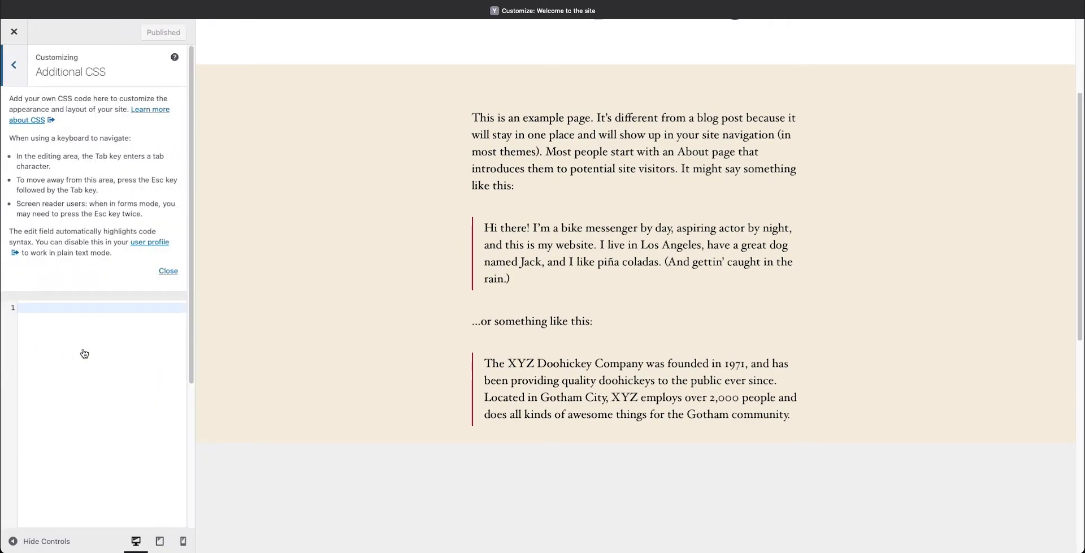
left_click(62, 313)
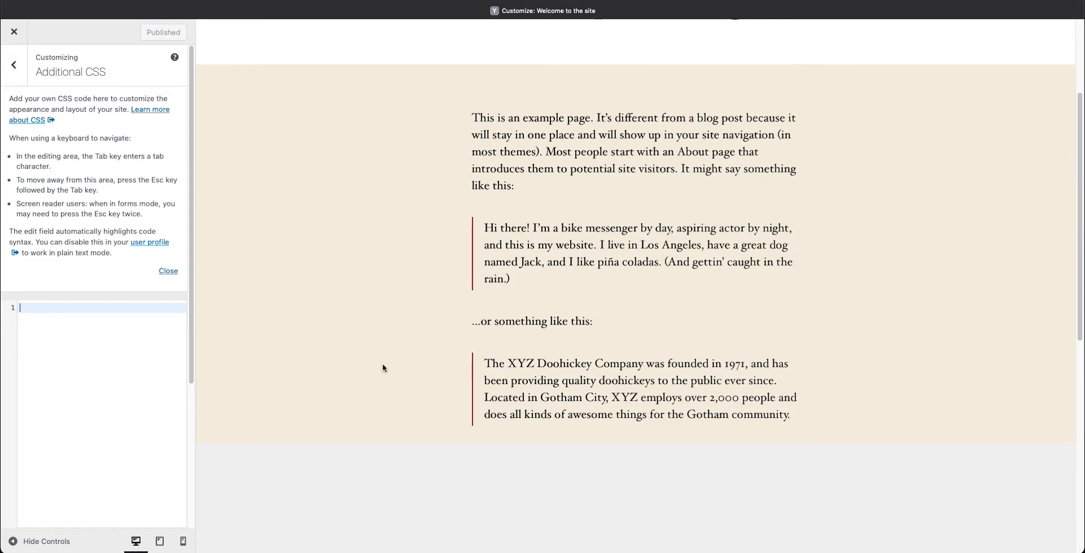
scroll(383, 368, "up", 3)
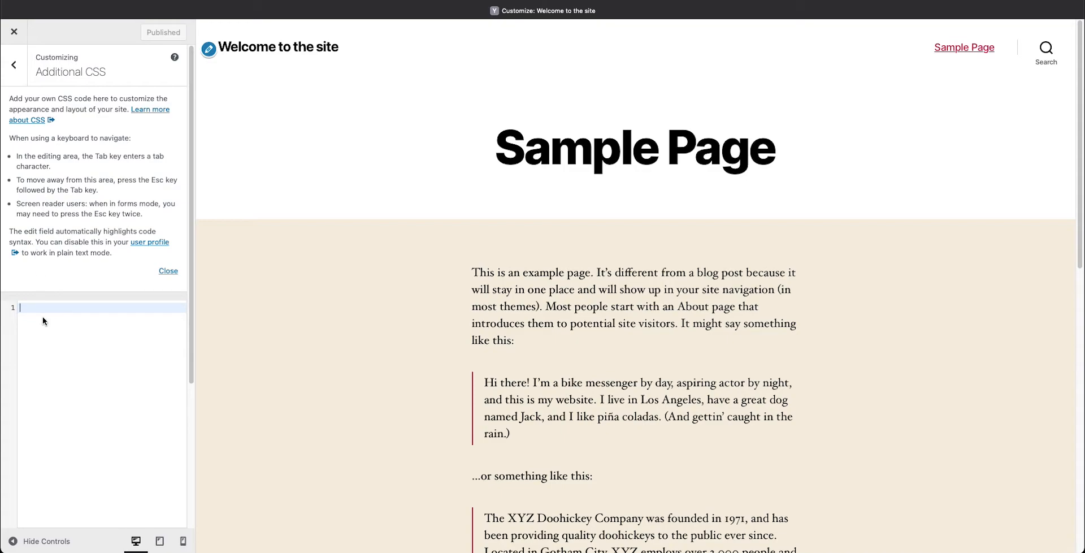
left_click(14, 65)
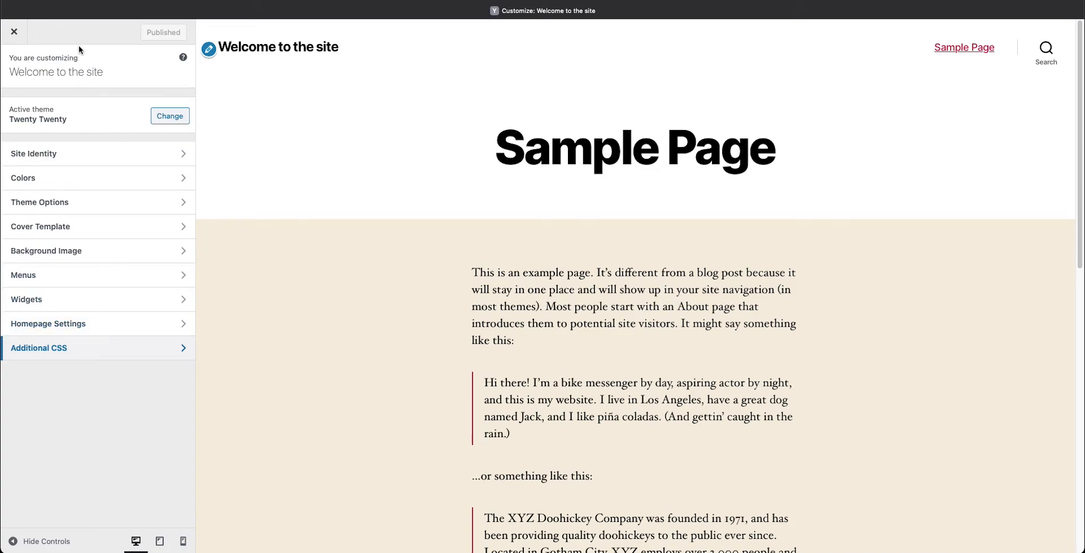
left_click(15, 35)
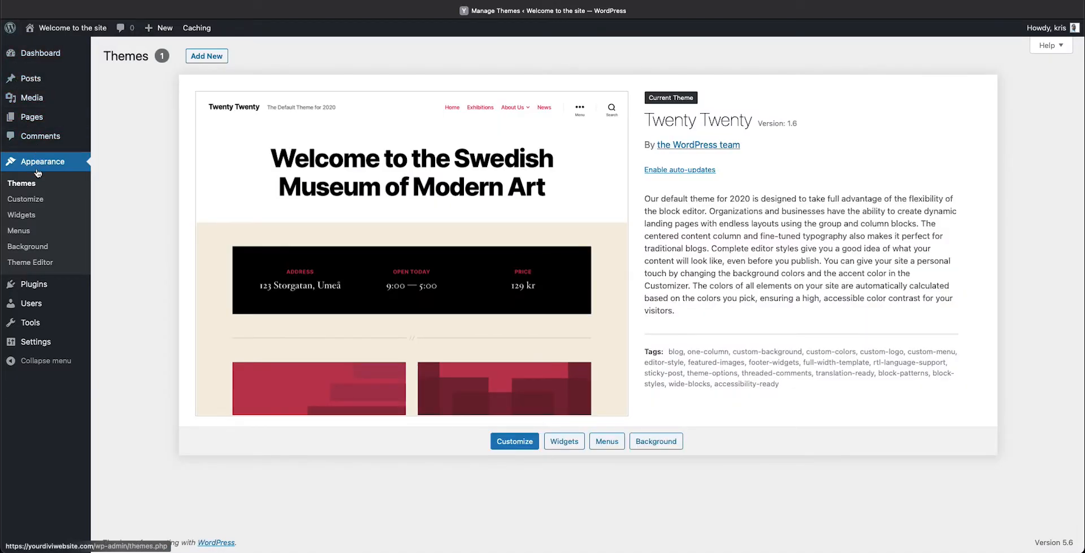
Step: Look over the available widgets and add a Recent Comments widget above Search in Footer #1
left_click(28, 216)
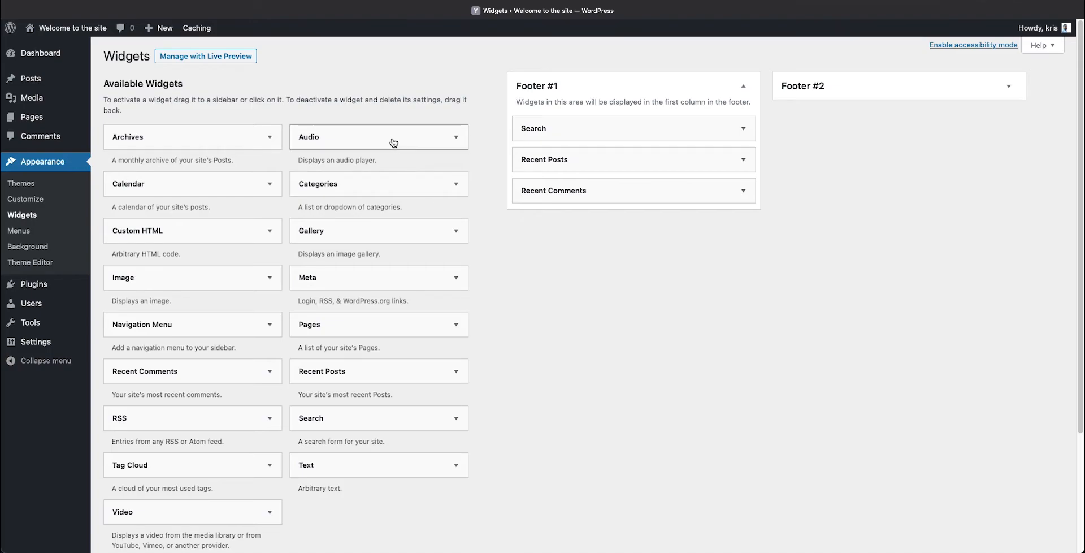
scroll(391, 406, "down", 1)
scroll(226, 425, "up", 1)
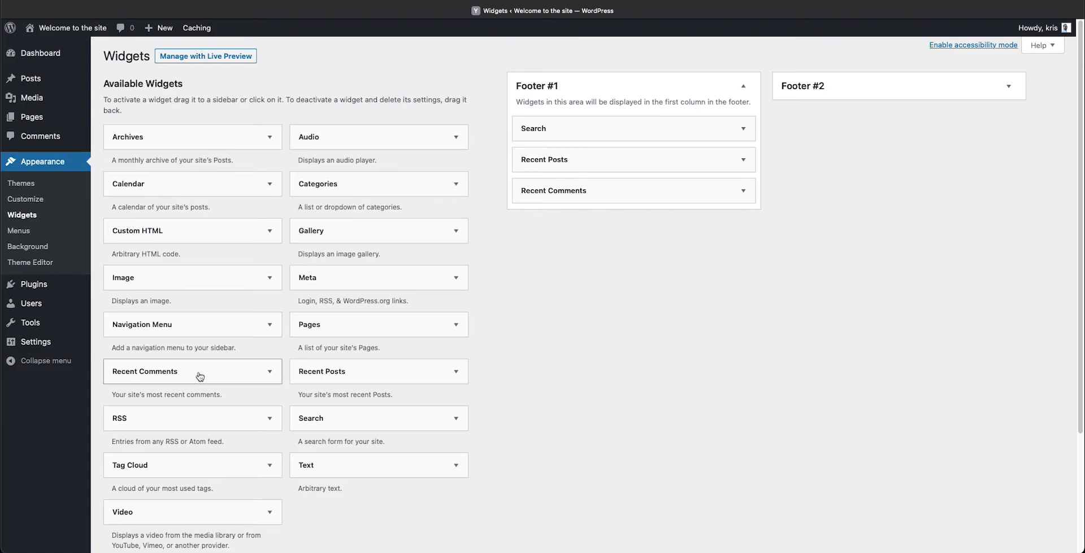
left_click_drag(201, 377, 630, 129)
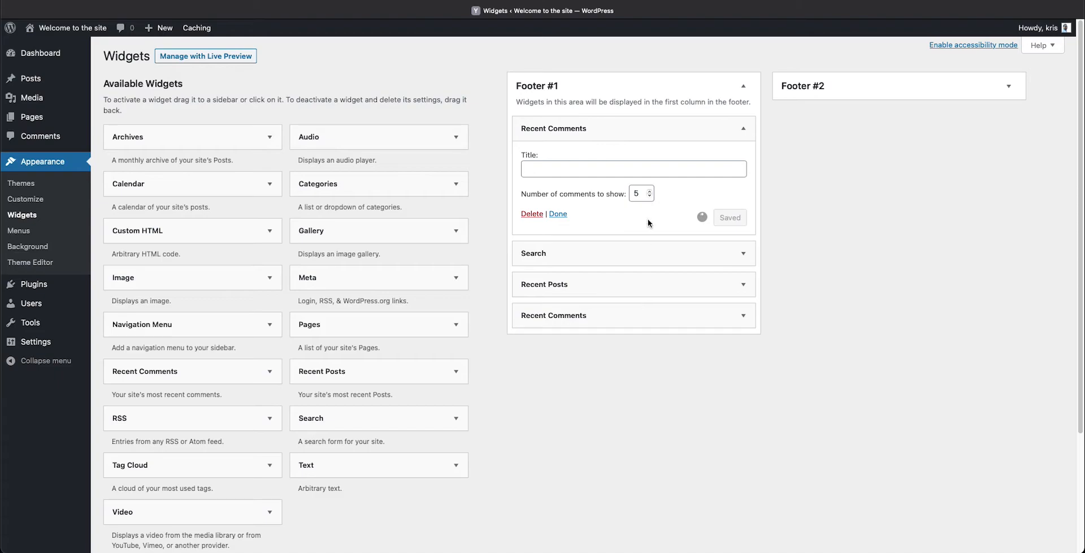
Step: Title the new Footer #1 comments widget "Recent Comments" and save it
left_click(583, 172)
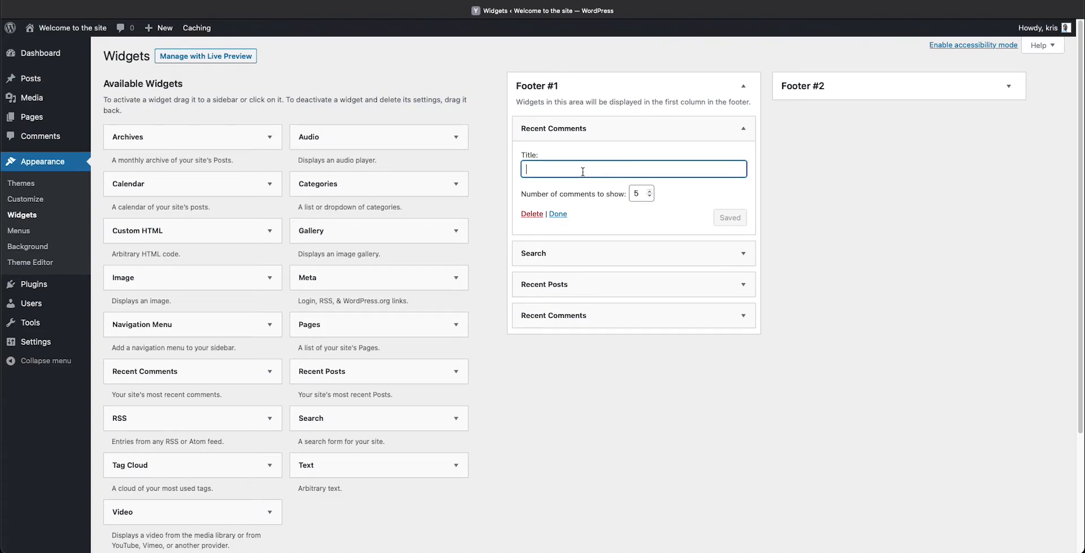
type("Comments")
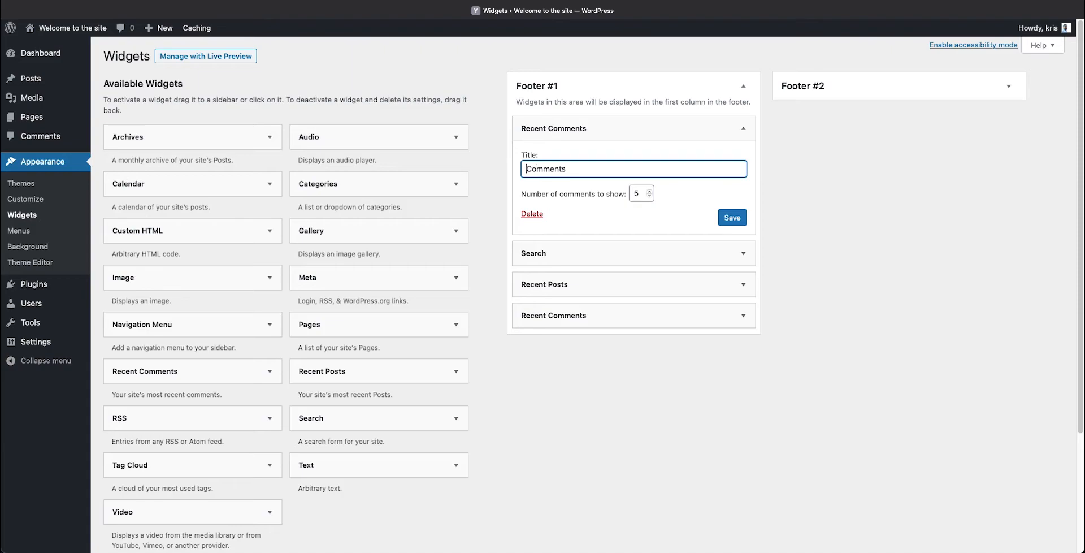
type("Recent")
left_click(727, 218)
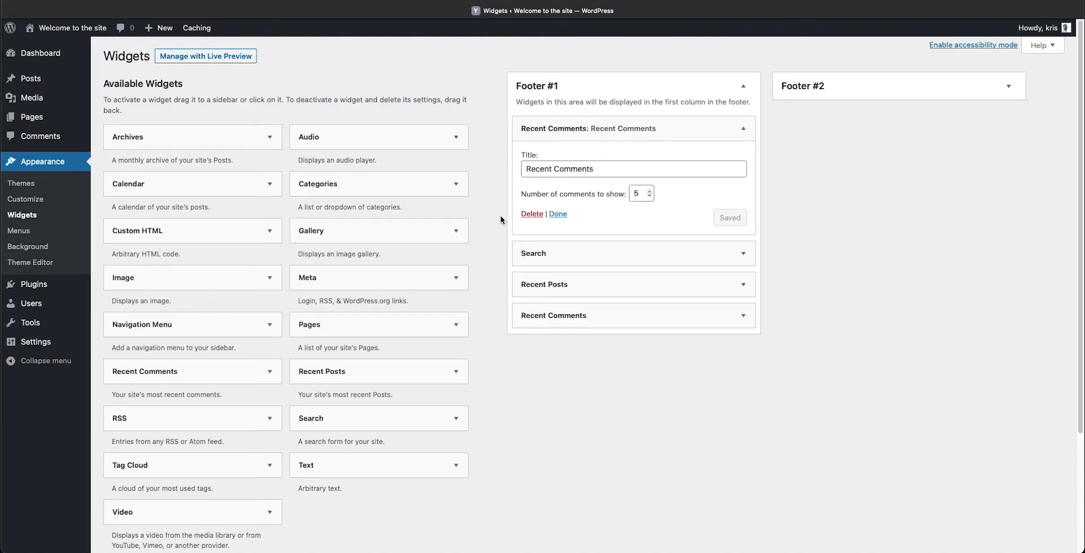
scroll(243, 256, "down", 1)
scroll(175, 255, "up", 1)
Step: Create a navigation menu named "Main Nav" and assign it to the Desktop Horizontal Menu location
left_click(14, 231)
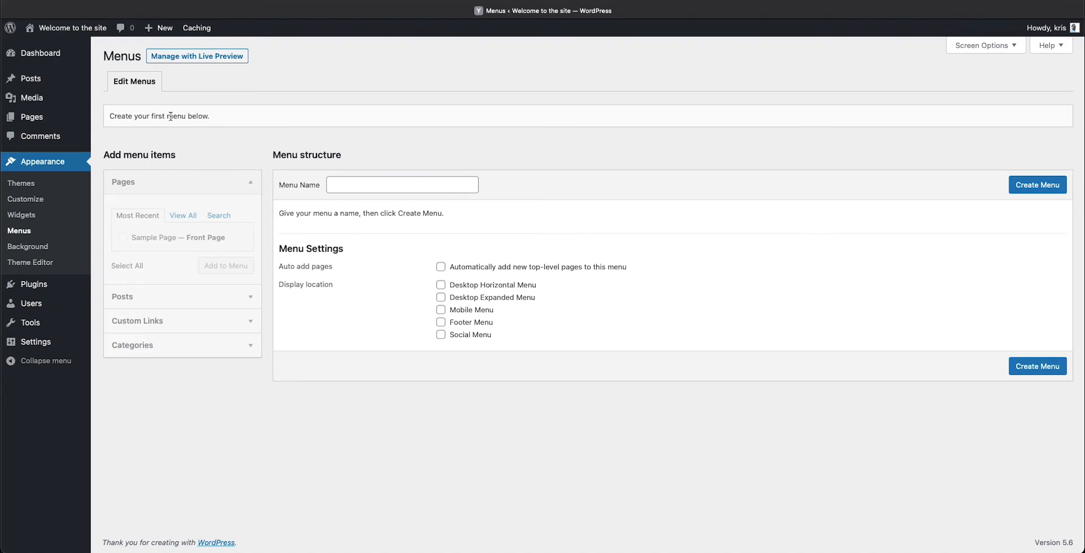
left_click(358, 187)
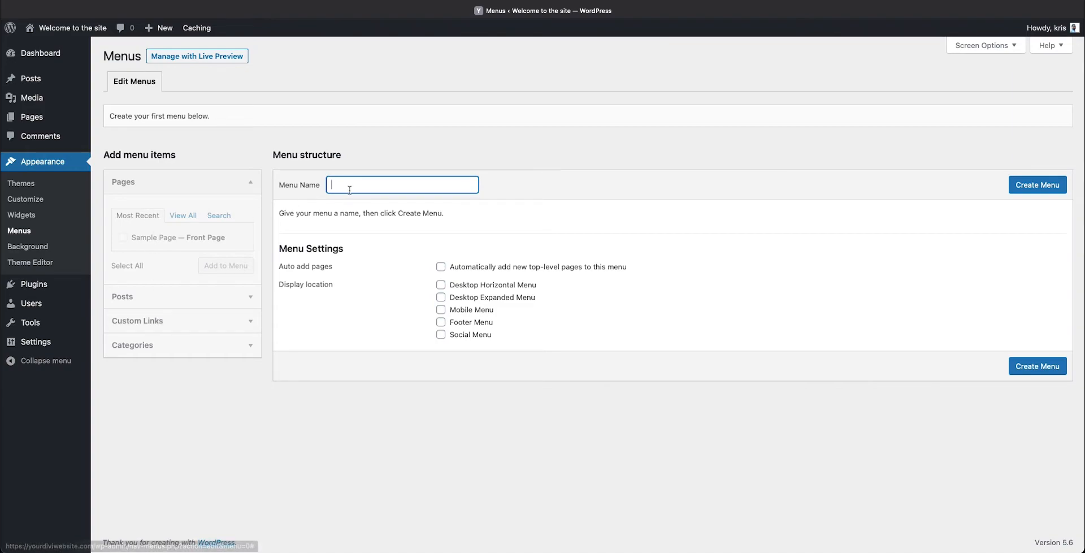
type("M")
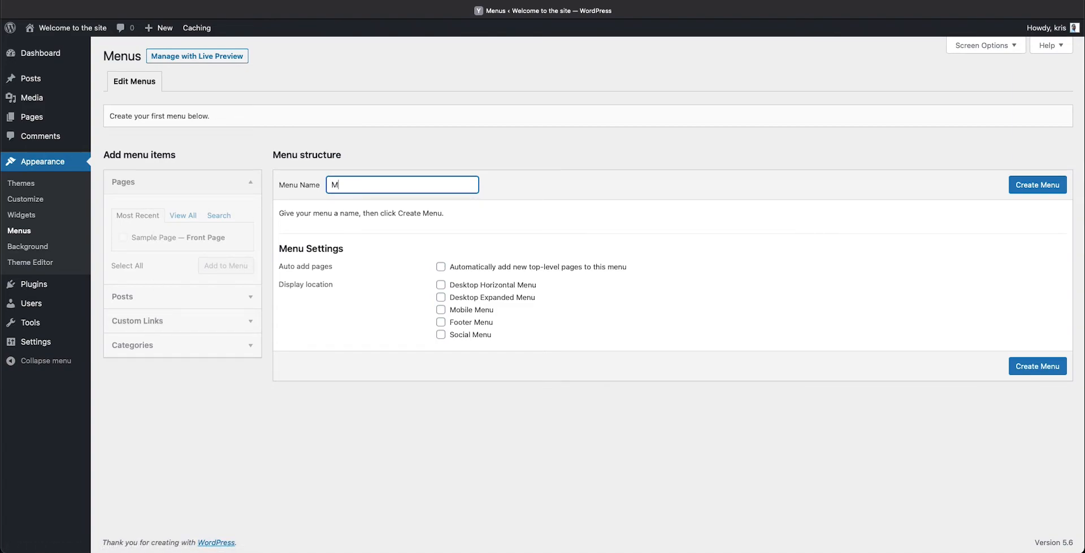
type("ain Nav")
left_click(441, 285)
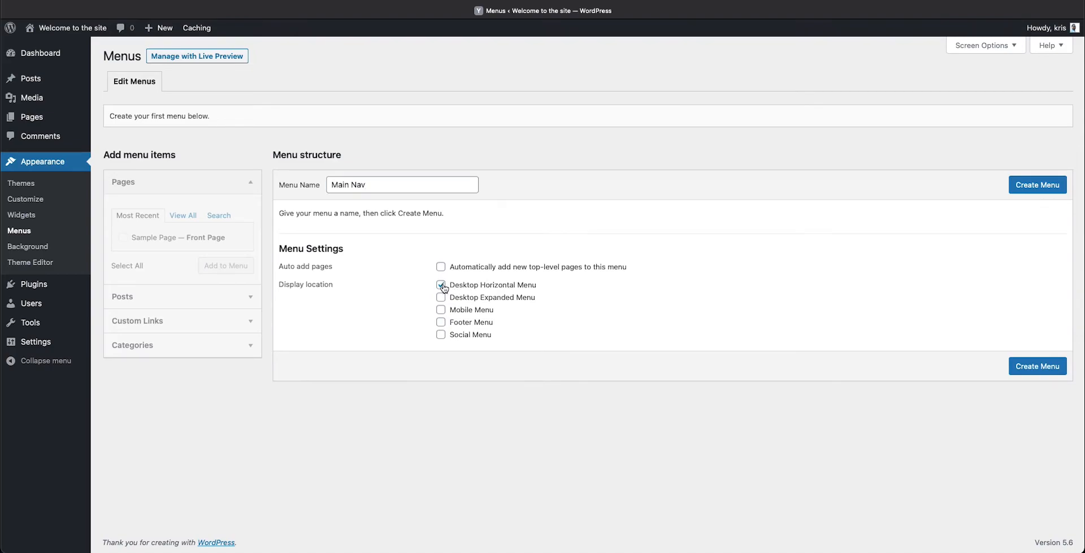
left_click(1023, 187)
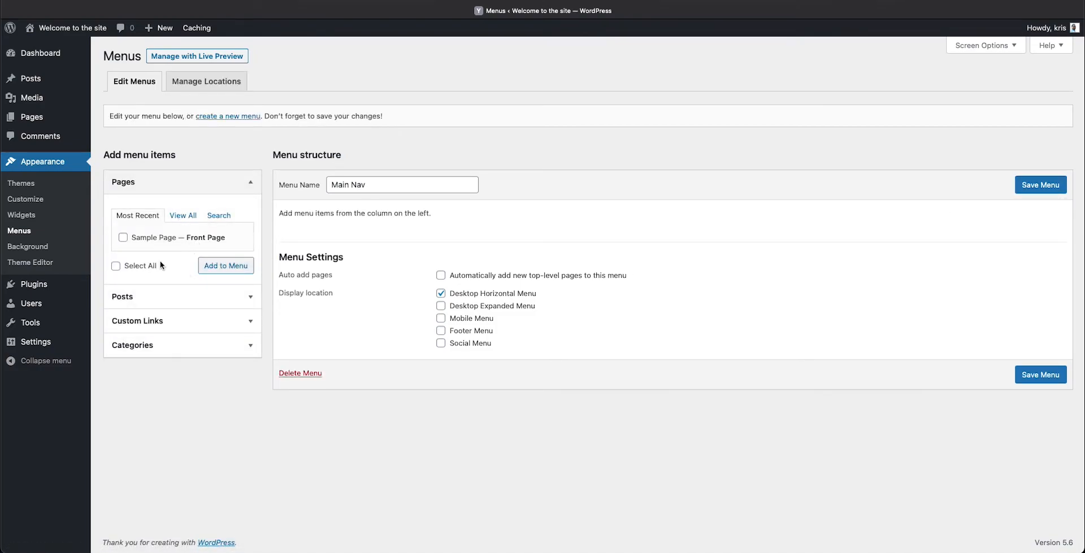
Step: Add the Sample Page and the "Hello world!" post as items of the Main Nav menu
left_click(123, 238)
left_click(218, 272)
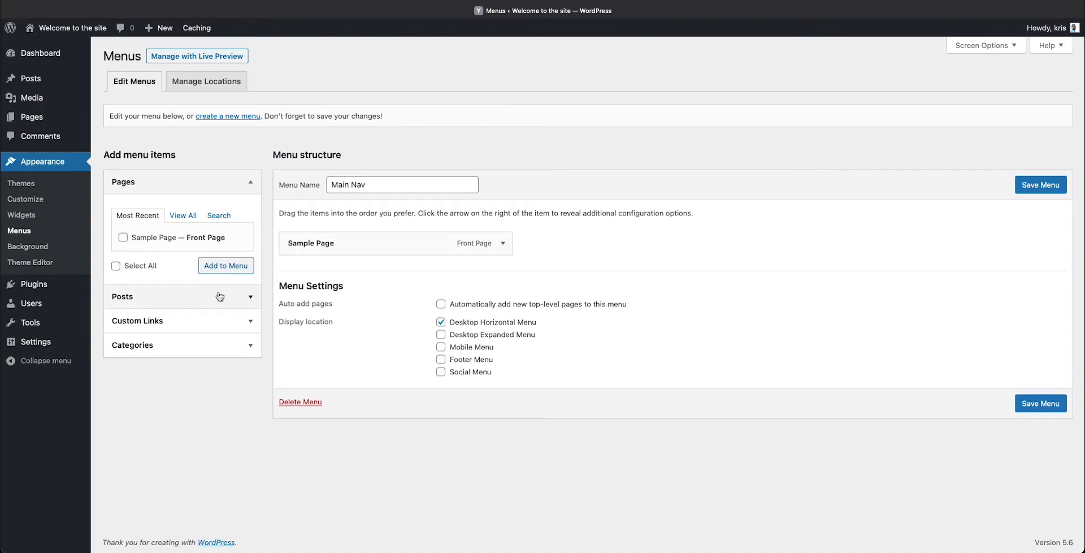
left_click(220, 296)
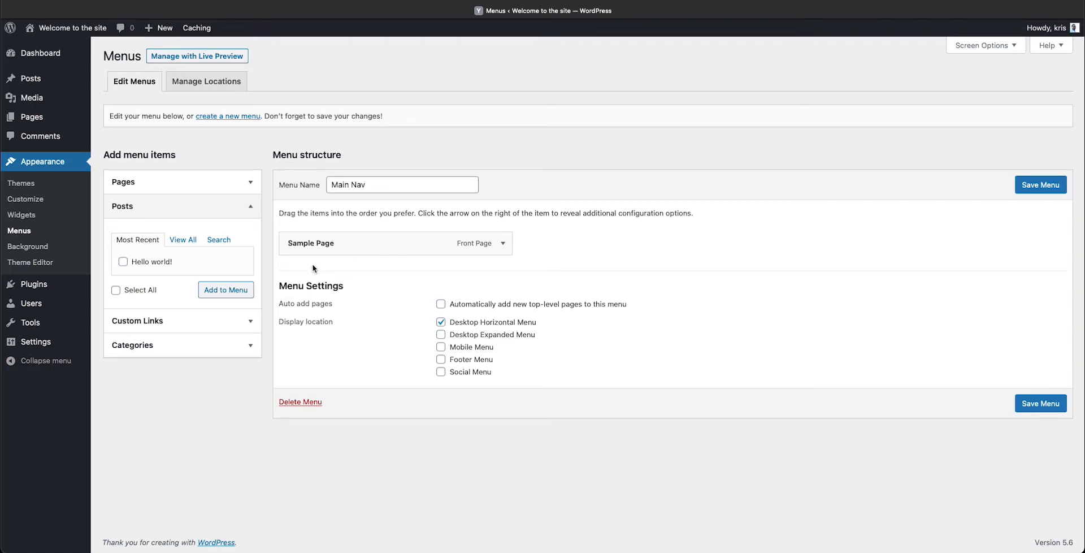
left_click(132, 263)
left_click(234, 289)
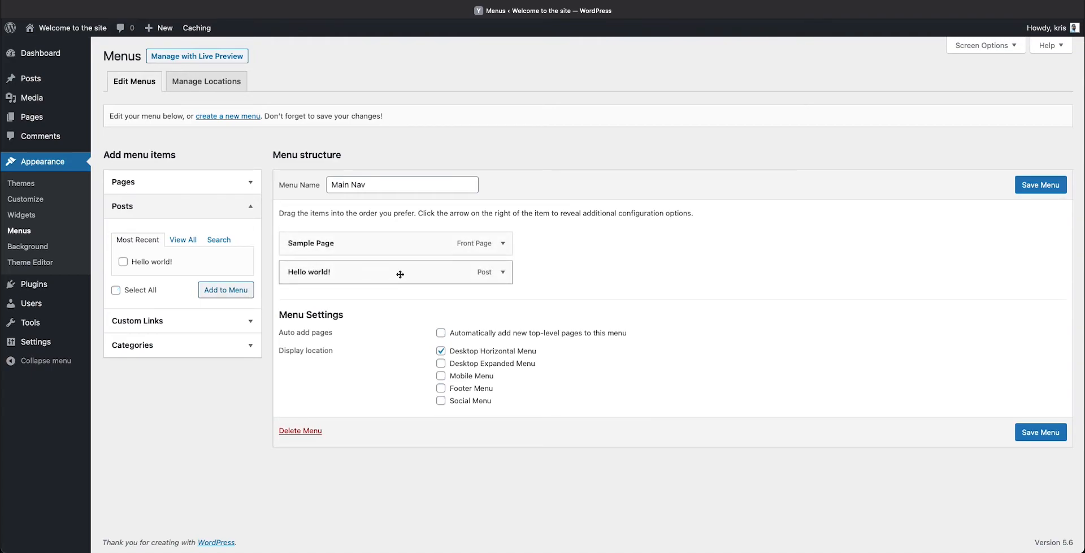
Step: Add a custom link to google.com with the text "Link to google" to Main Nav and check its item settings
left_click(207, 319)
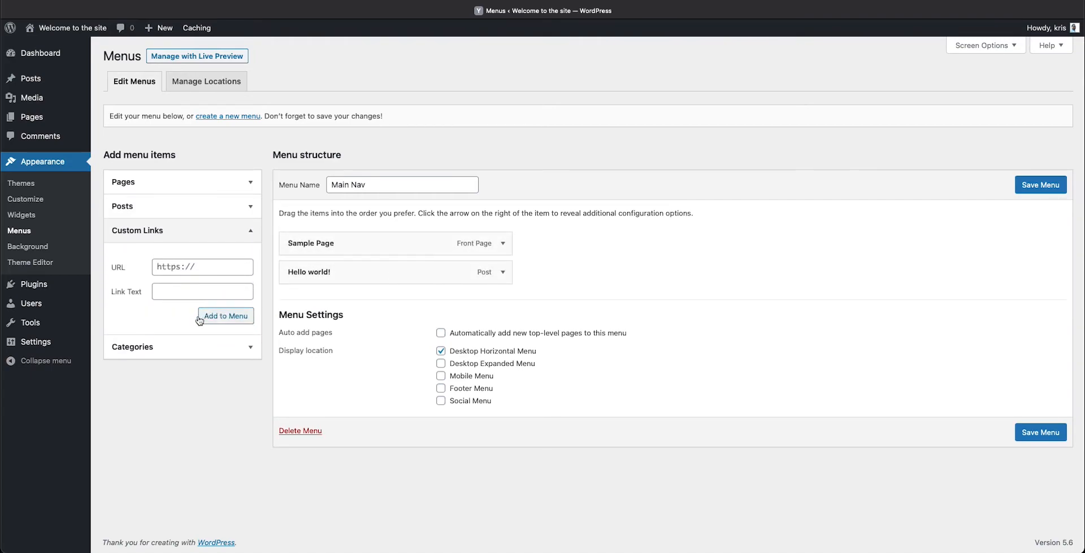
left_click(218, 268)
type("googl")
type("e.com")
left_click(213, 287)
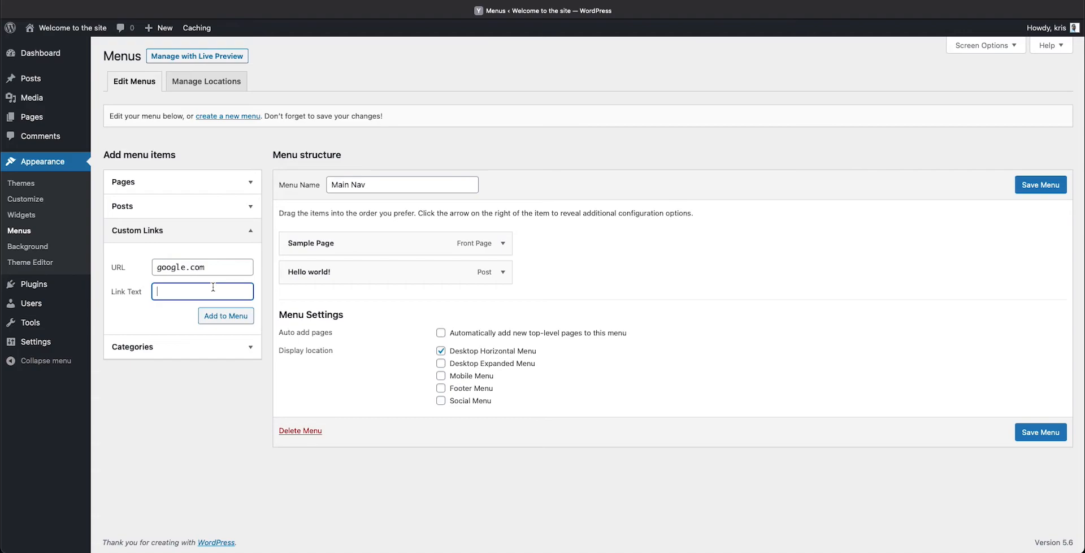
type("Google")
key("BackSpace")
key("BackSpace")
key("BackSpace")
key("BackSpace")
type("K")
key("BackSpace")
type("Link to google")
left_click(214, 316)
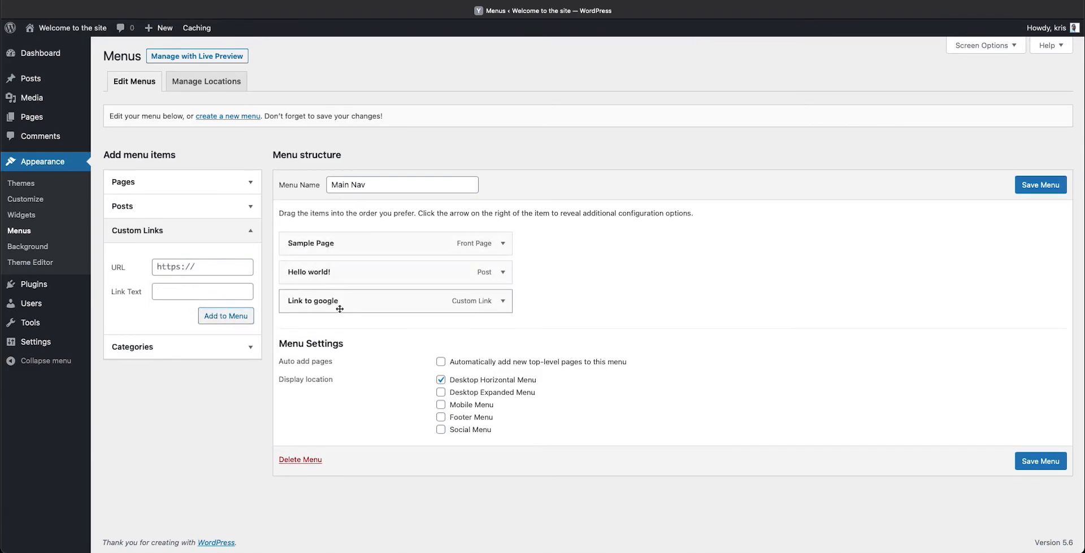
left_click(502, 300)
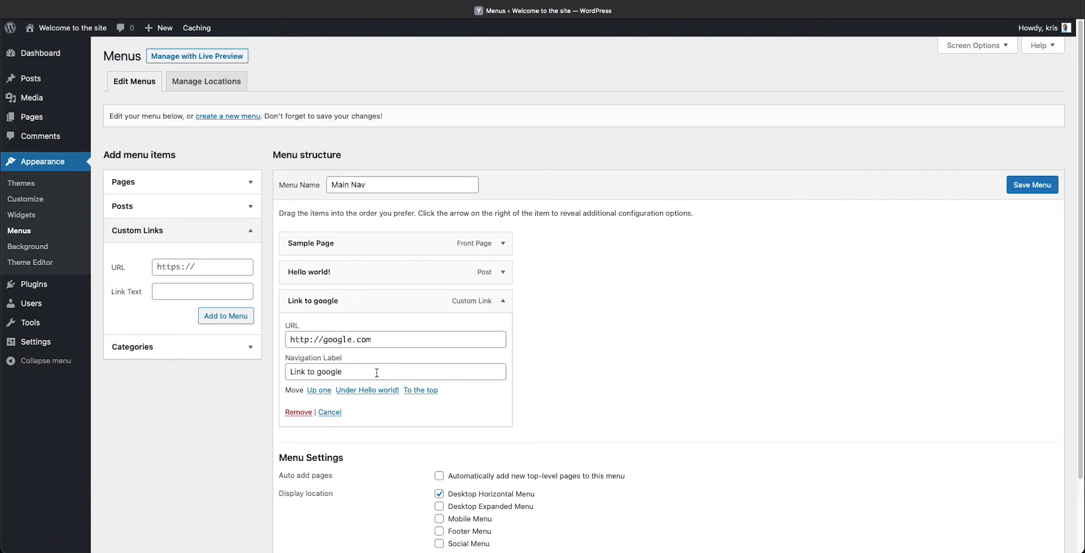
left_click(329, 411)
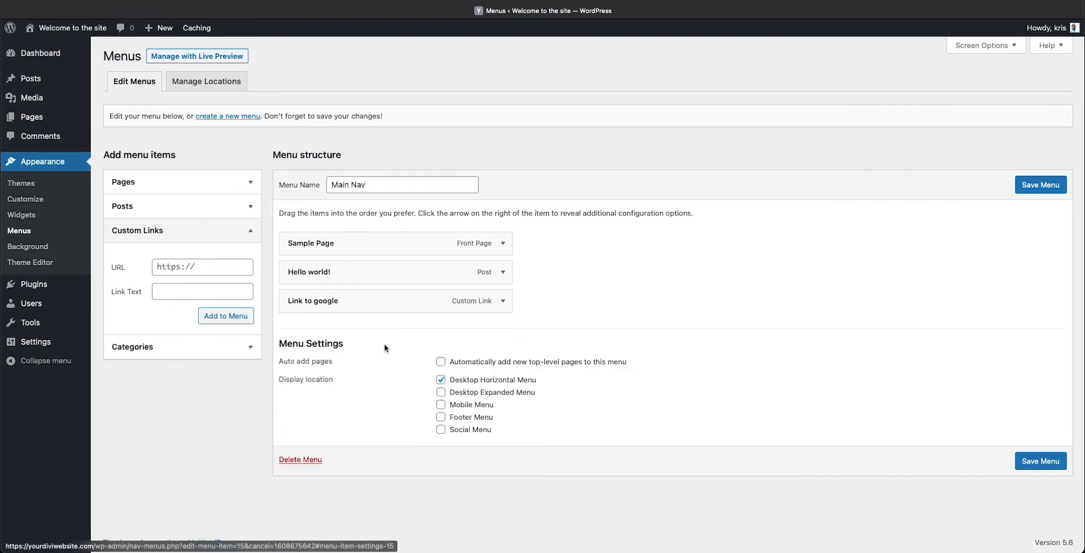
Step: Change the navigation label of the Sample Page item in Main Nav to "Sample" and save the menu
left_click(501, 274)
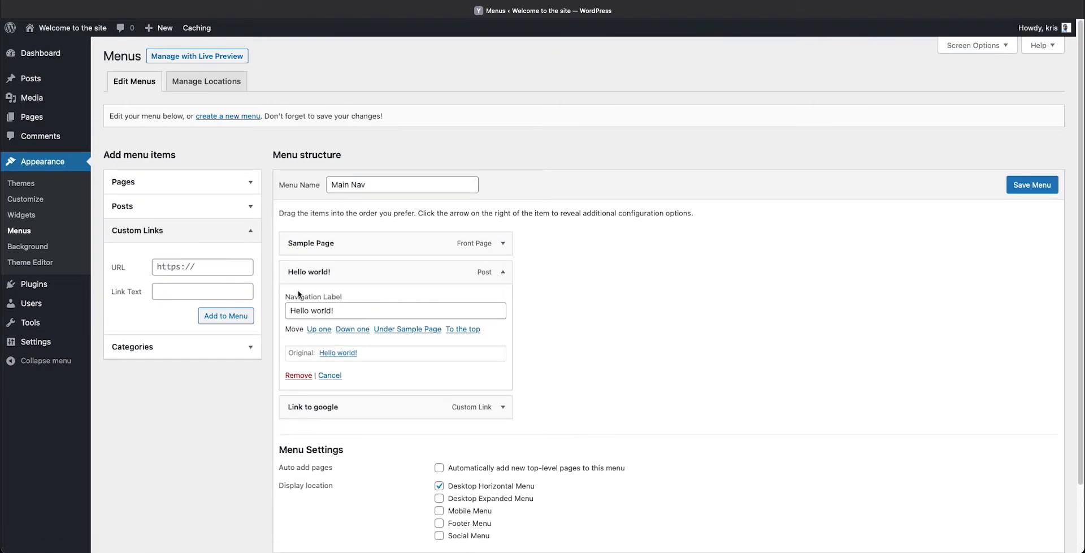
left_click(503, 243)
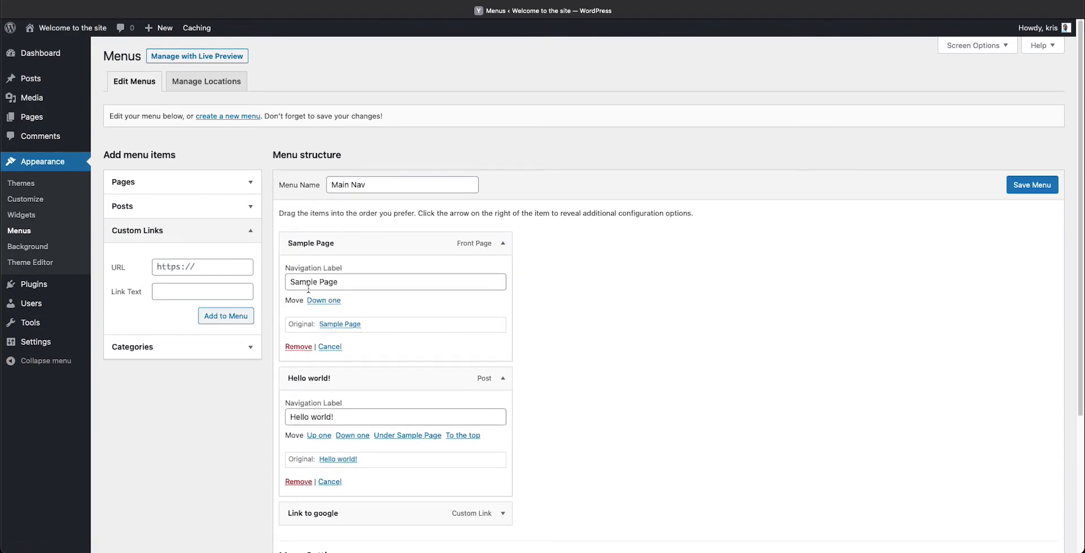
left_click(343, 281)
key("BackSpace")
key("BackSpace")
key("BackSpace")
key("BackSpace")
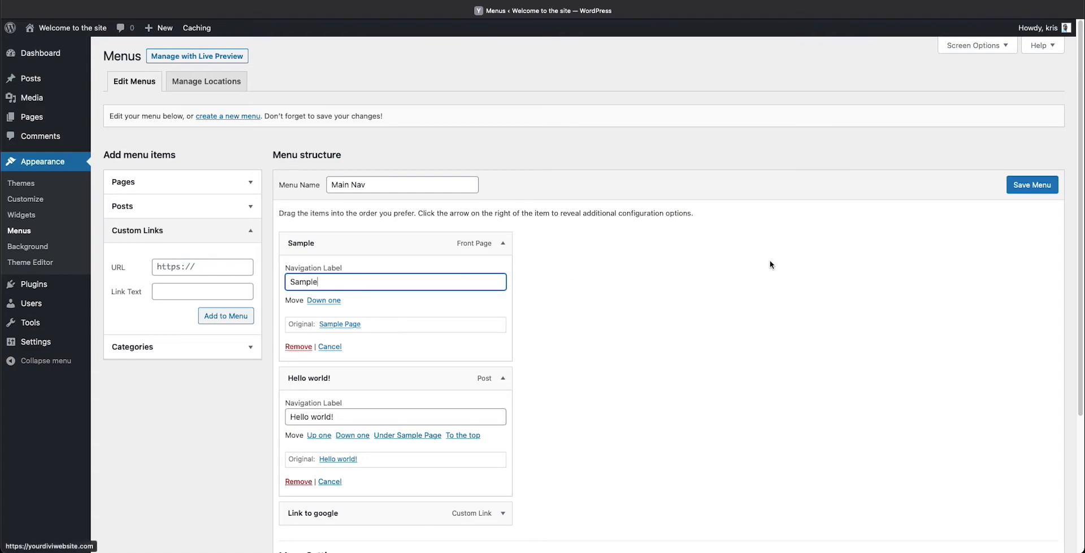
left_click(603, 318)
left_click(502, 243)
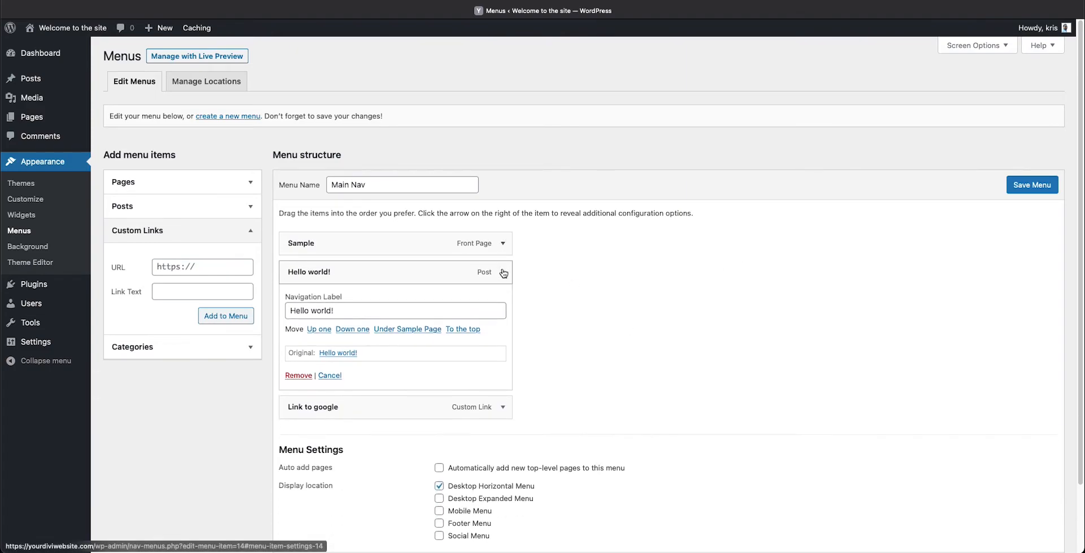
left_click(503, 271)
left_click(503, 294)
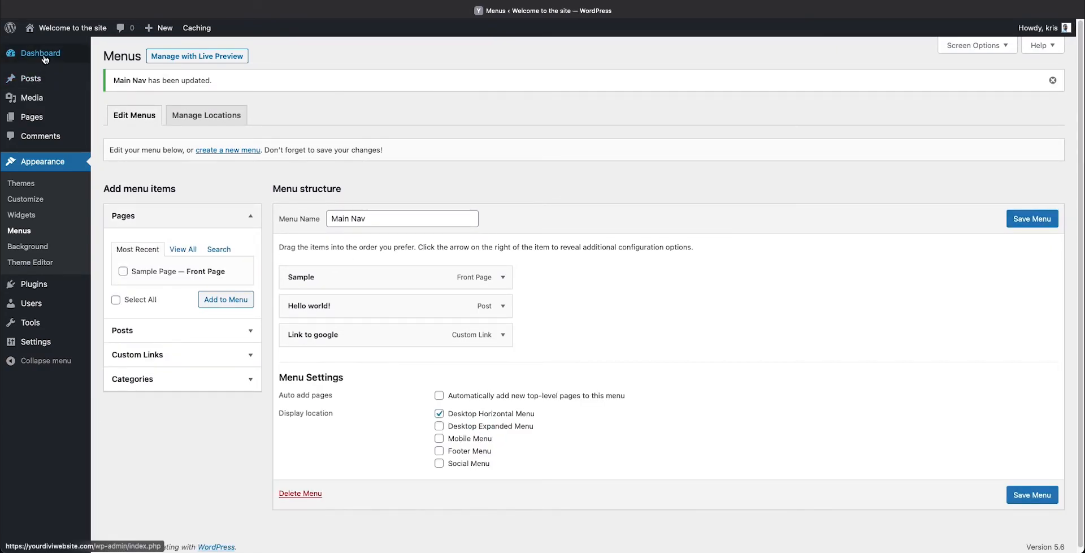
Step: View the live site in a new tab to check its header navigation, and return to the menu editor
mouse_move(54, 57)
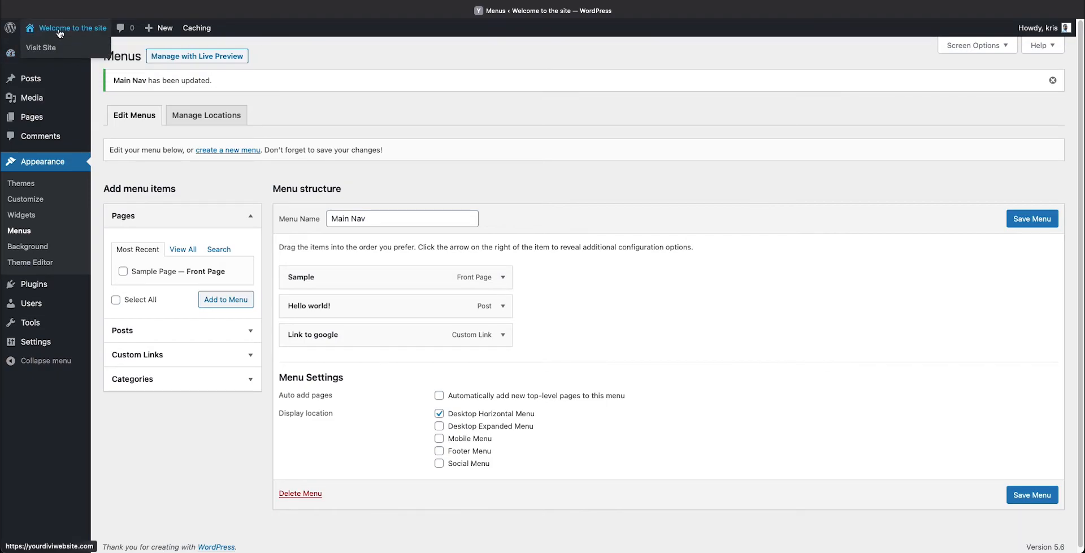
left_click(52, 47, "super")
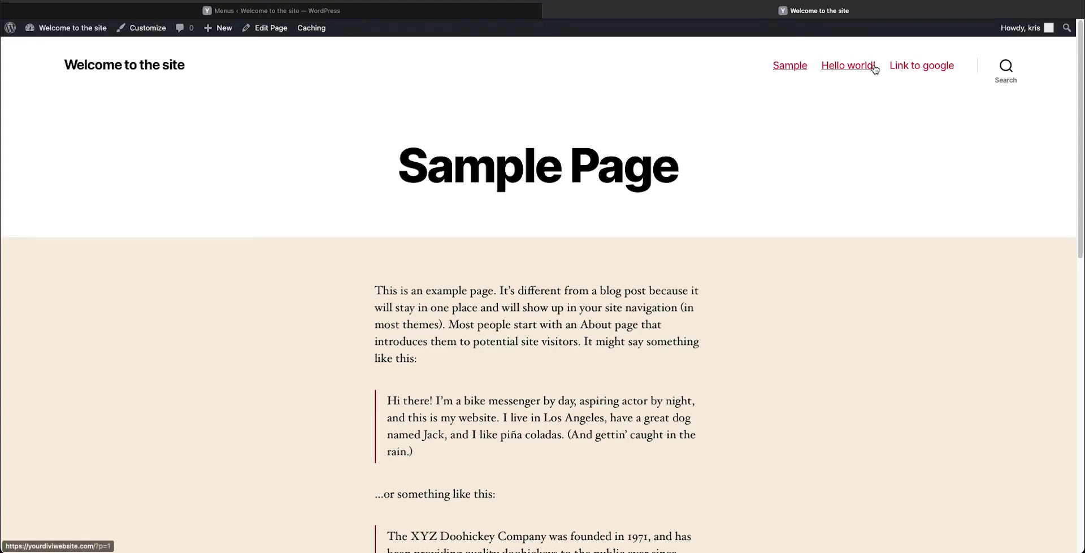
left_click(549, 10)
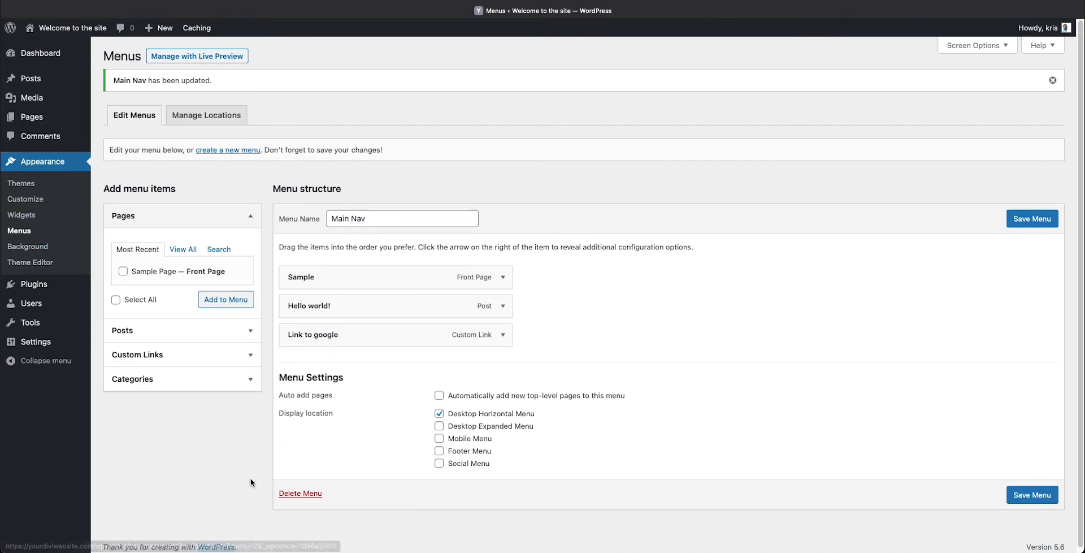
Step: Review the theme's menu location assignments and the Customizer's background image settings
left_click(207, 116)
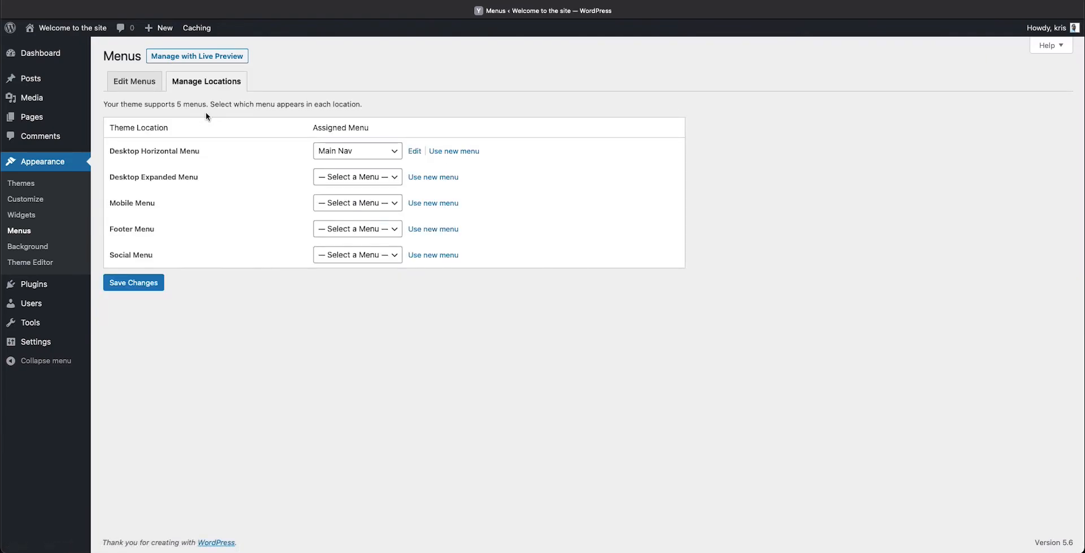
left_click(28, 246)
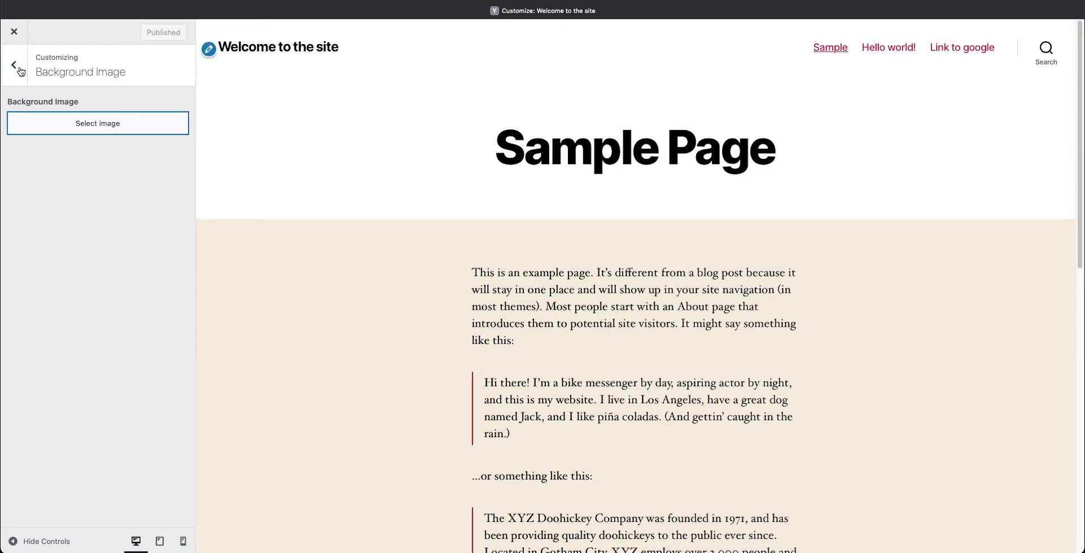
left_click(16, 34)
Step: Open the Theme Editor, accept its direct-editing warning, and look through the Twenty Twenty theme files and stylesheet (style.css)
left_click(13, 263)
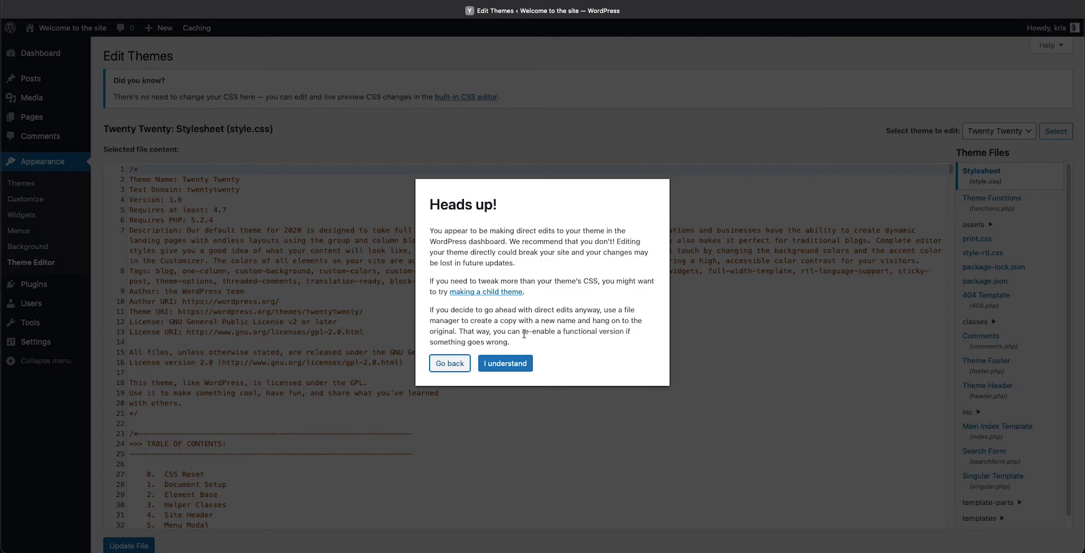
left_click(516, 365)
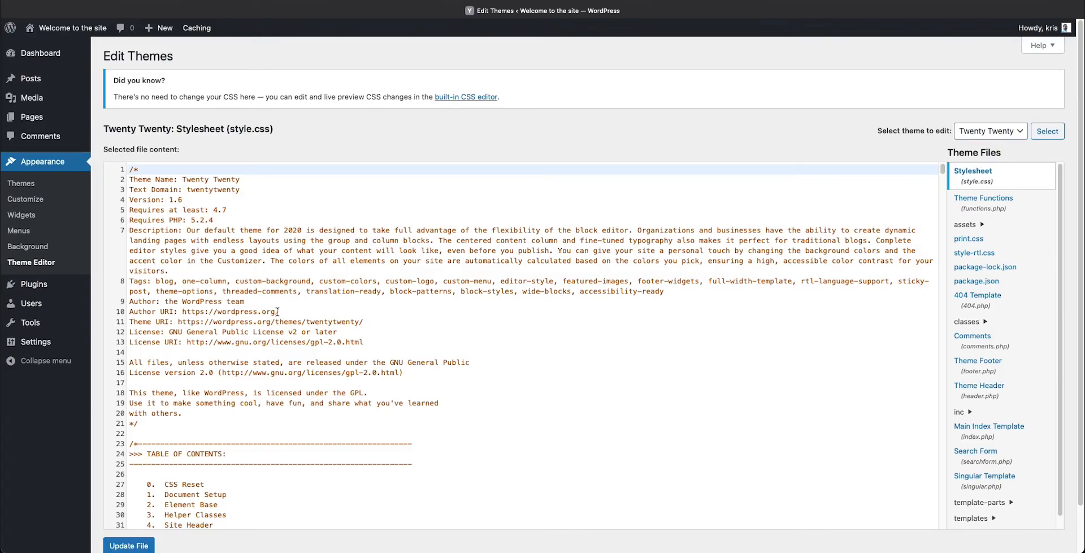
scroll(989, 339, "down", 2)
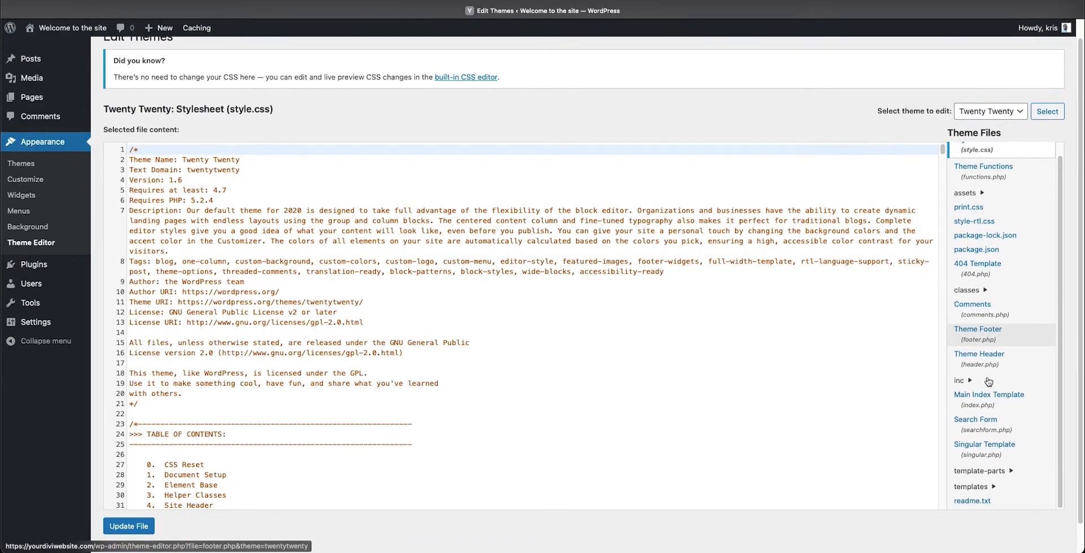
scroll(988, 379, "up", 2)
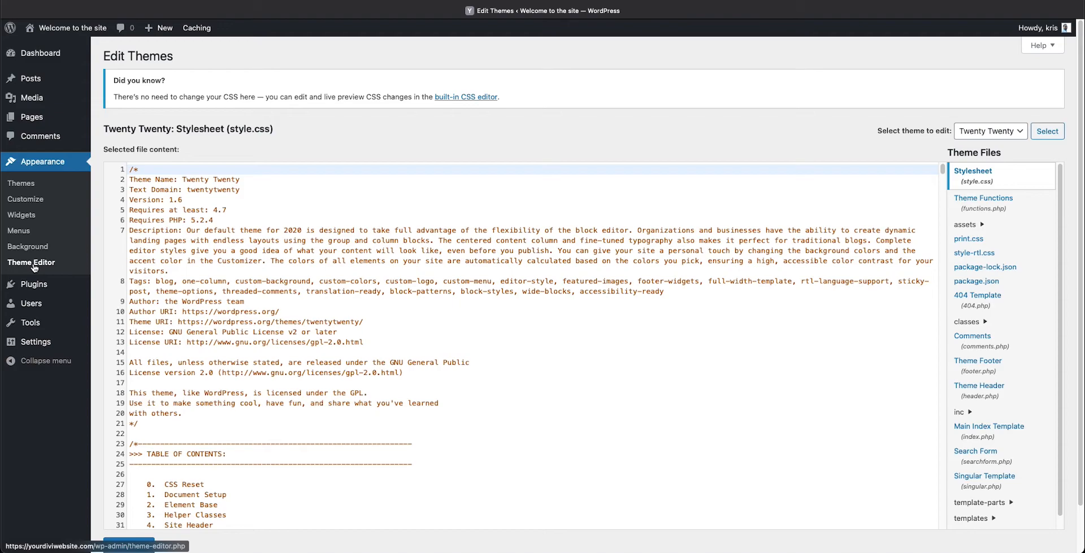
scroll(260, 321, "down", 4)
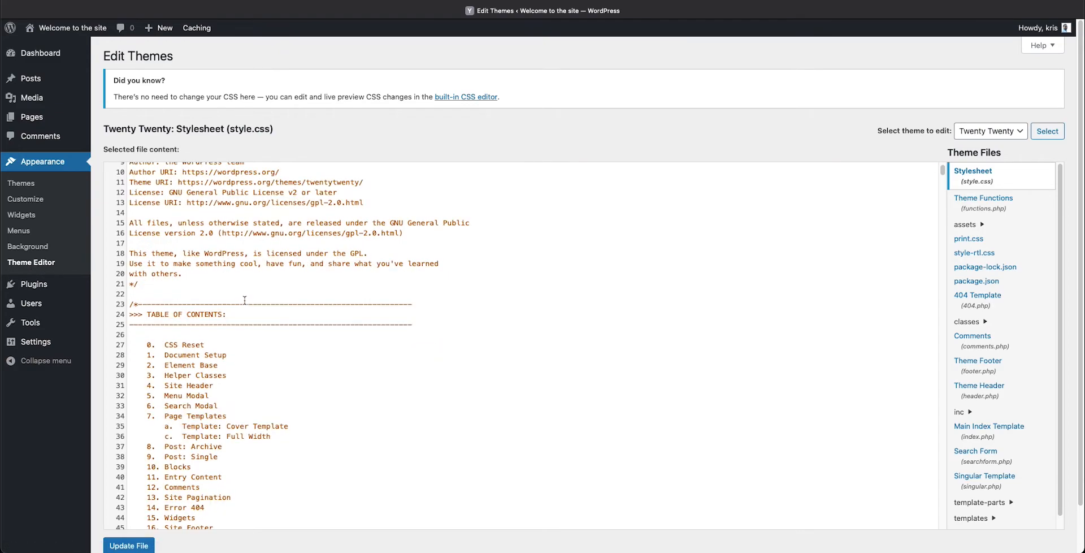
scroll(260, 321, "down", 5)
scroll(313, 336, "down", 2)
scroll(314, 336, "up", 10)
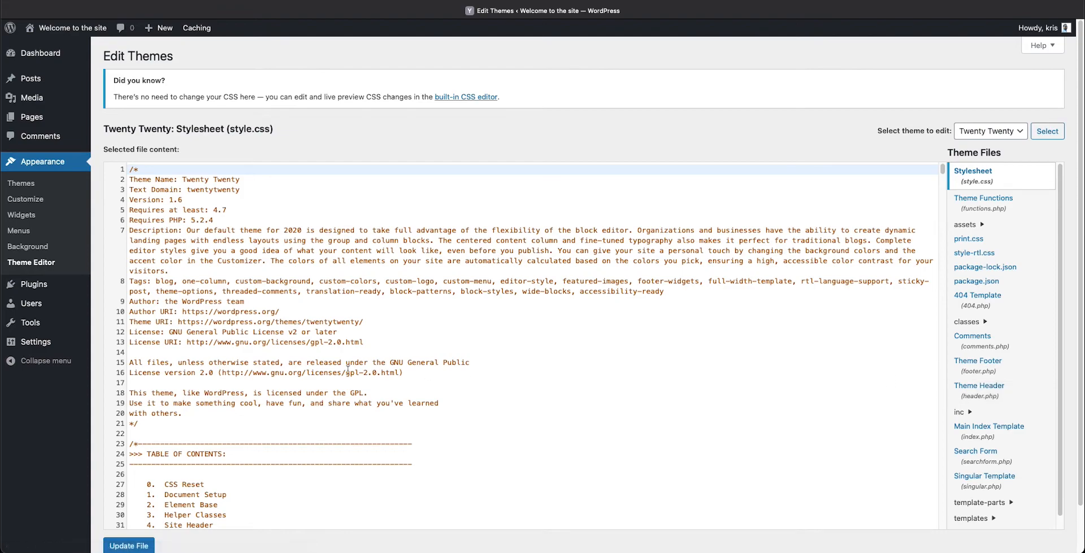
scroll(78, 372, "down", 1)
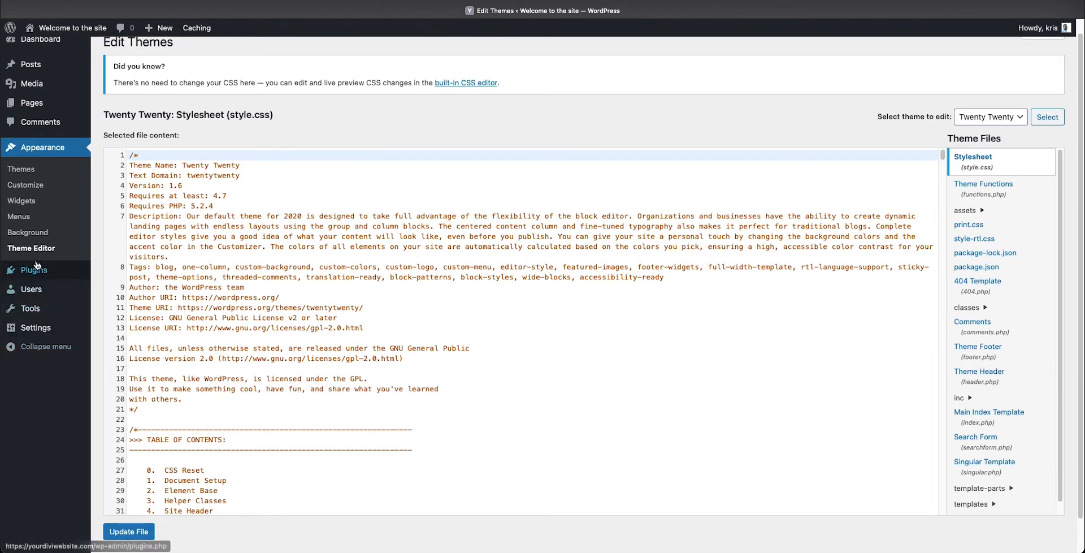
Step: View the installed plugins, and open the form for uploading a new plugin as a .zip file
mouse_move(35, 272)
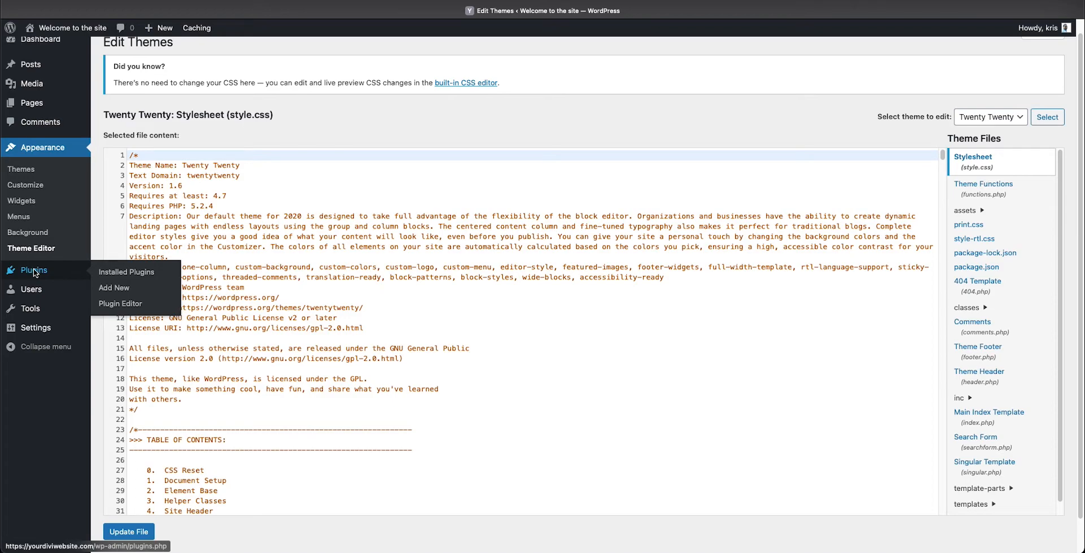
left_click(35, 272)
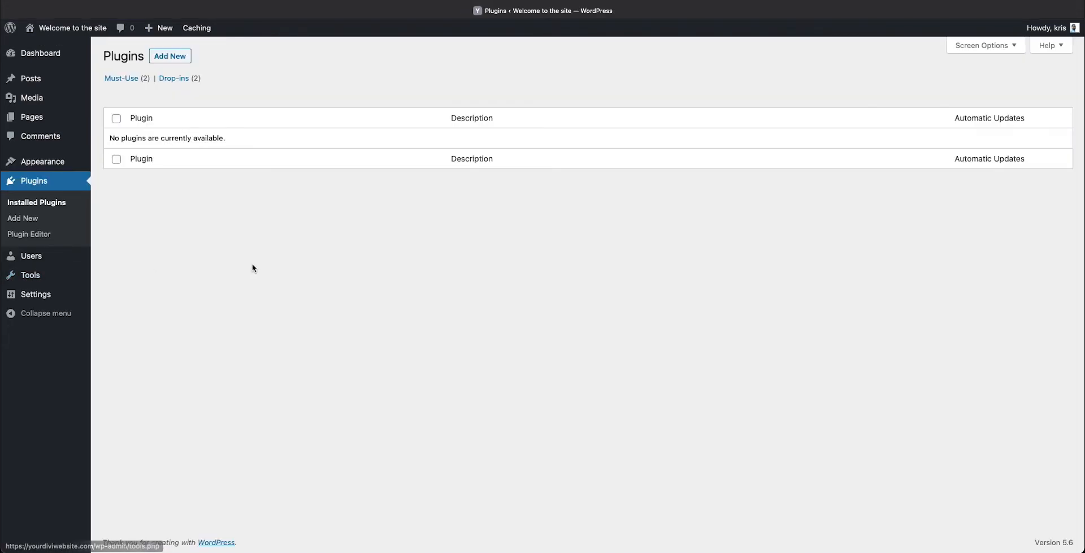
left_click(164, 56)
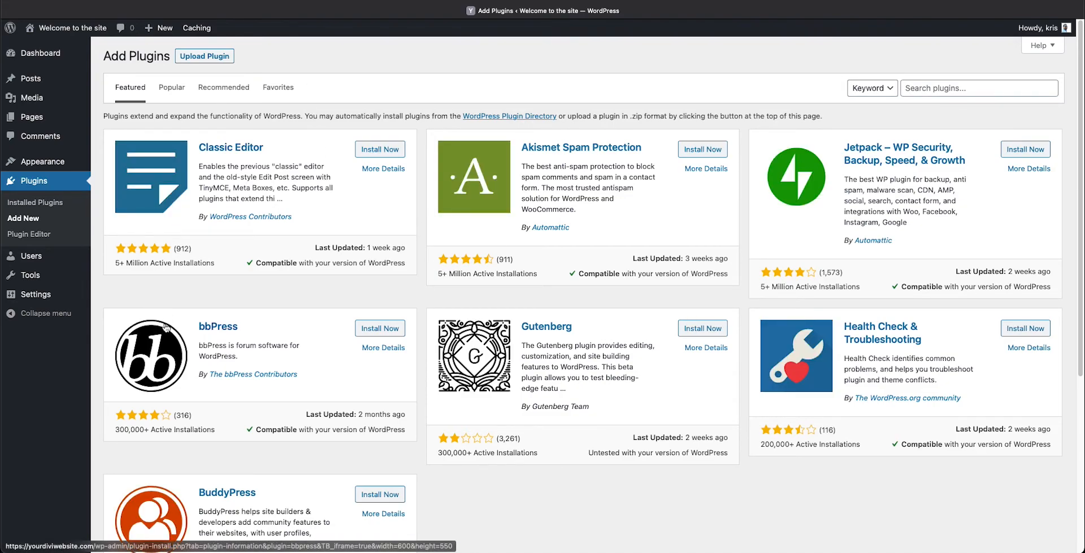
left_click(210, 60)
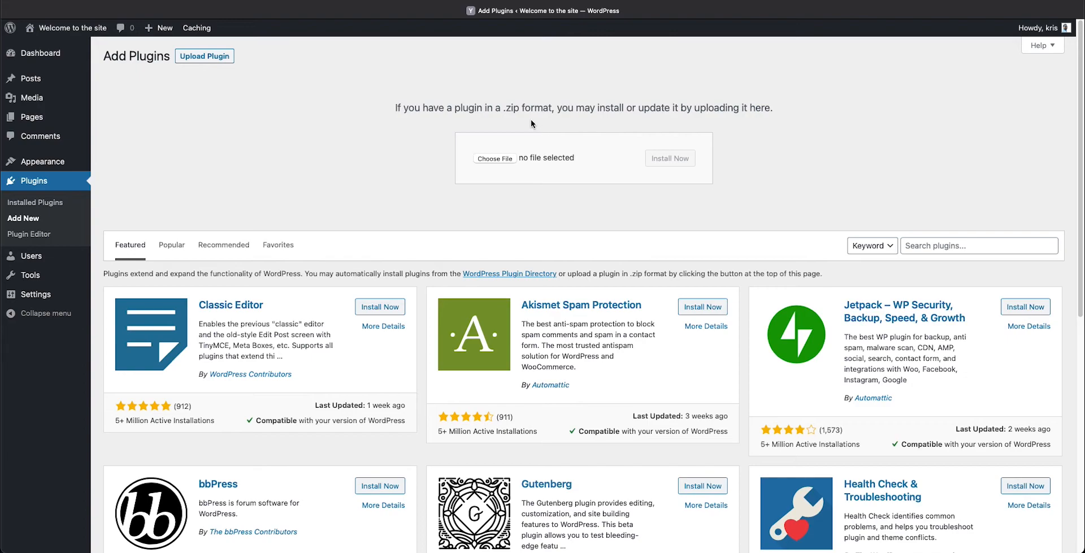
Step: Install and activate the Akismet Spam Protection plugin from the featured plugins
scroll(324, 255, "down", 3)
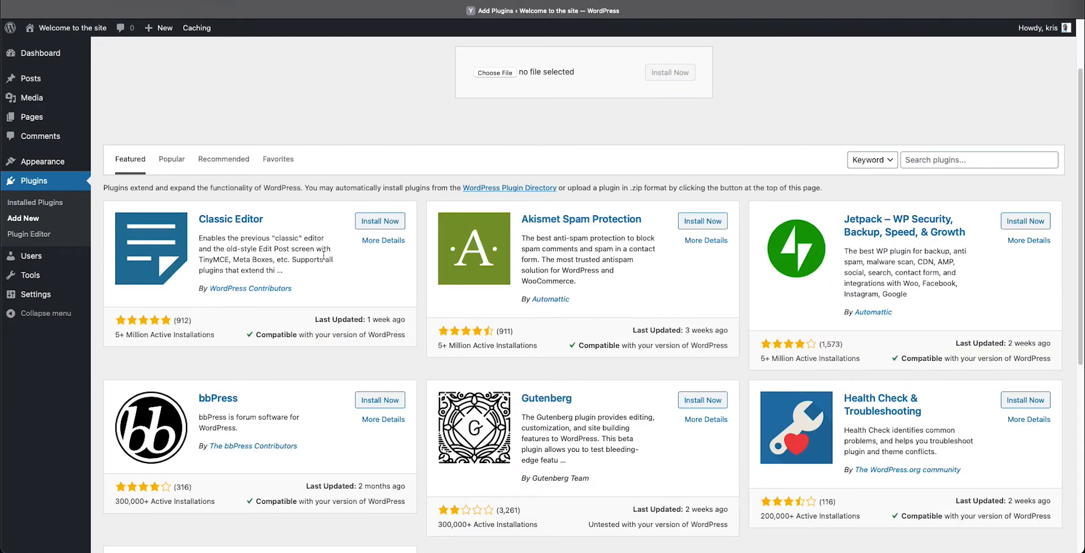
scroll(324, 256, "down", 1)
scroll(339, 255, "down", 1)
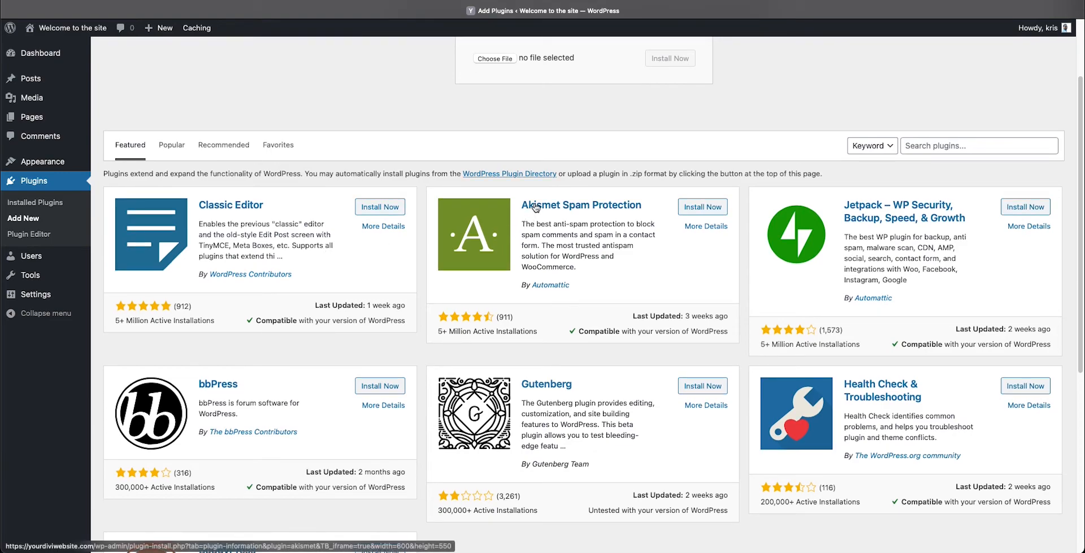
left_click(687, 208)
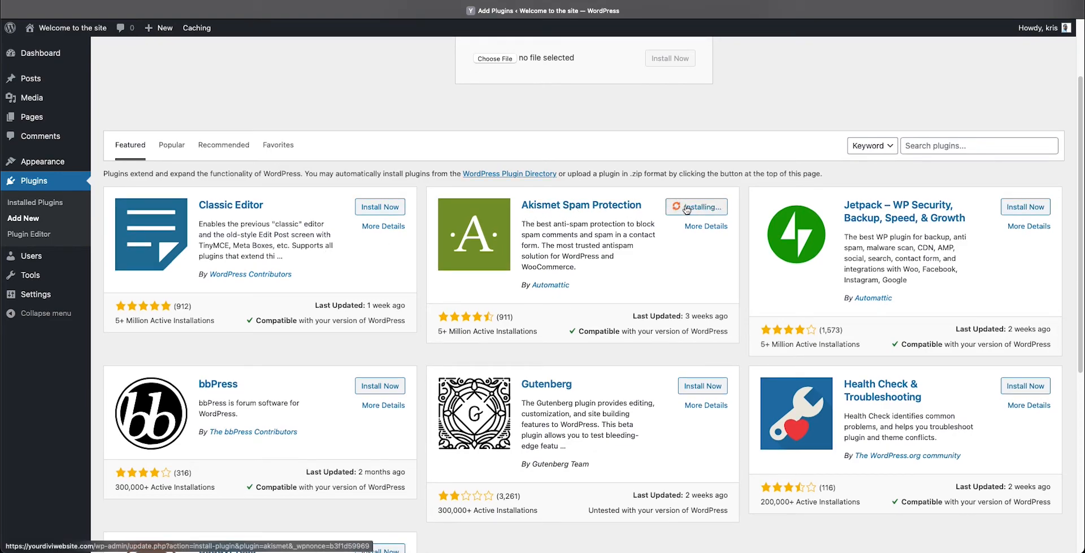
left_click(702, 208)
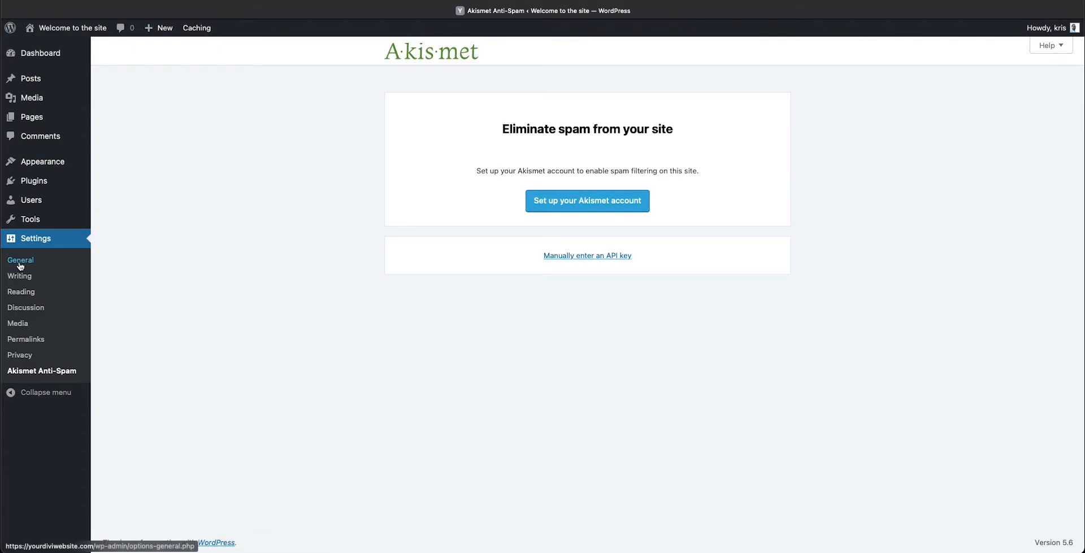
Step: Deactivate the Akismet Anti-Spam plugin and delete it from the installed plugins
mouse_move(22, 174)
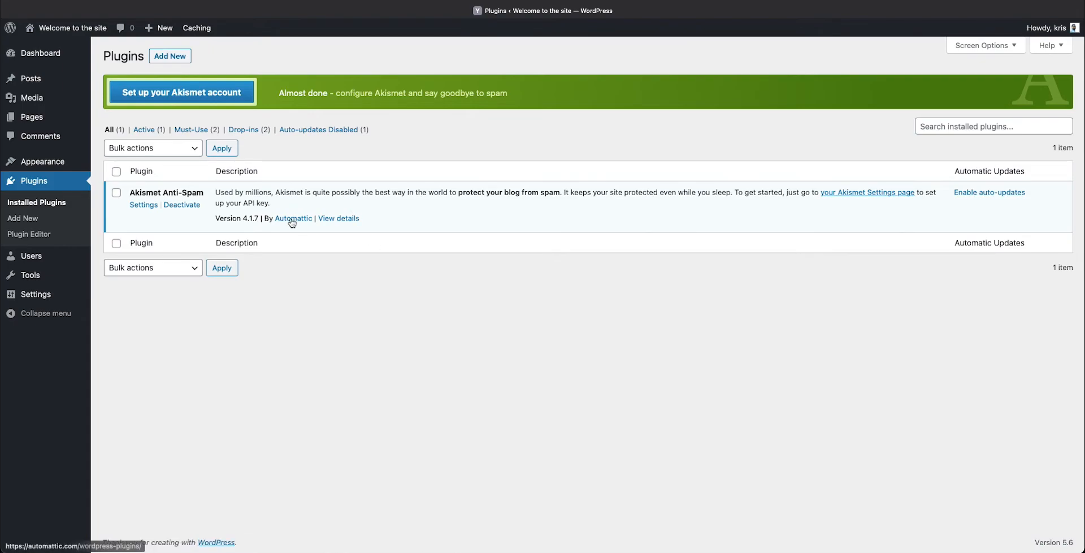
left_click(170, 204)
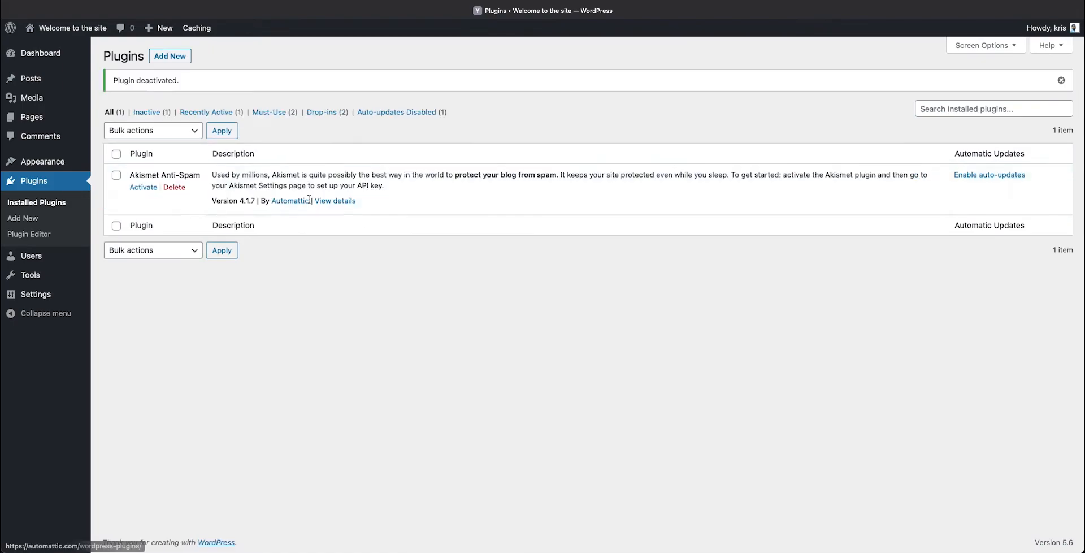
left_click(182, 189)
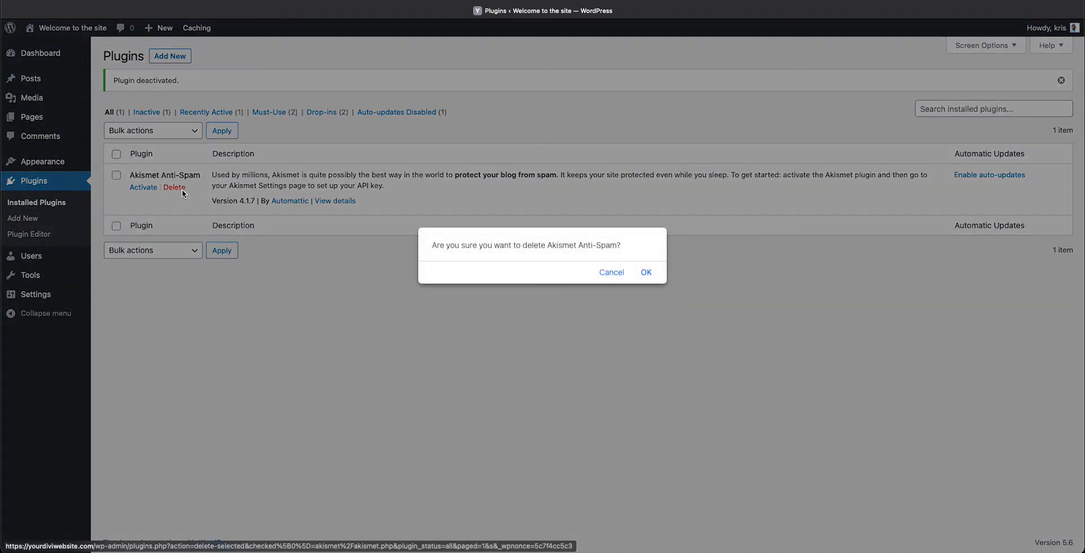
left_click(646, 272)
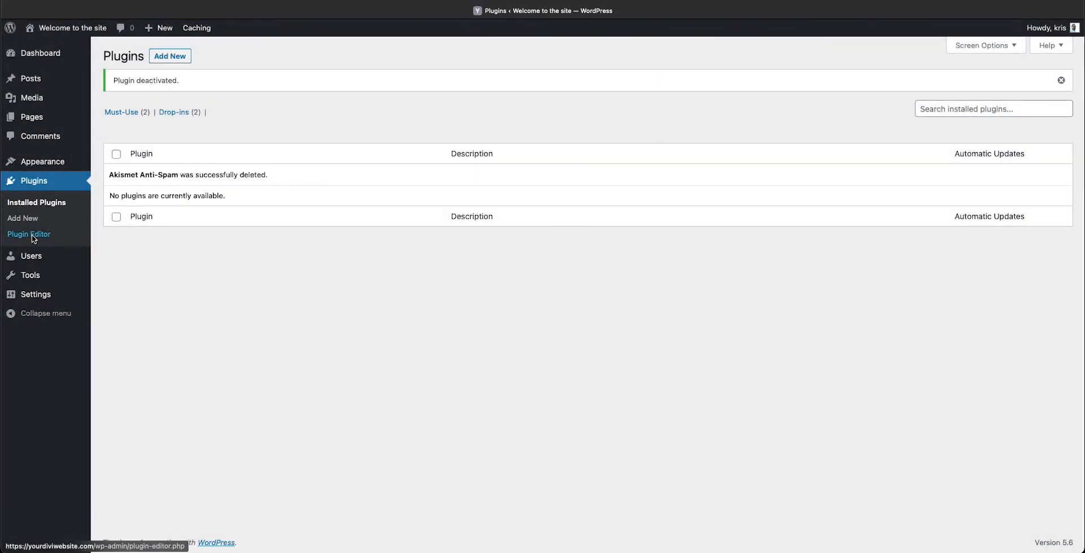
Step: Look at the Plugin Editor page and the list of all site users
left_click(32, 238)
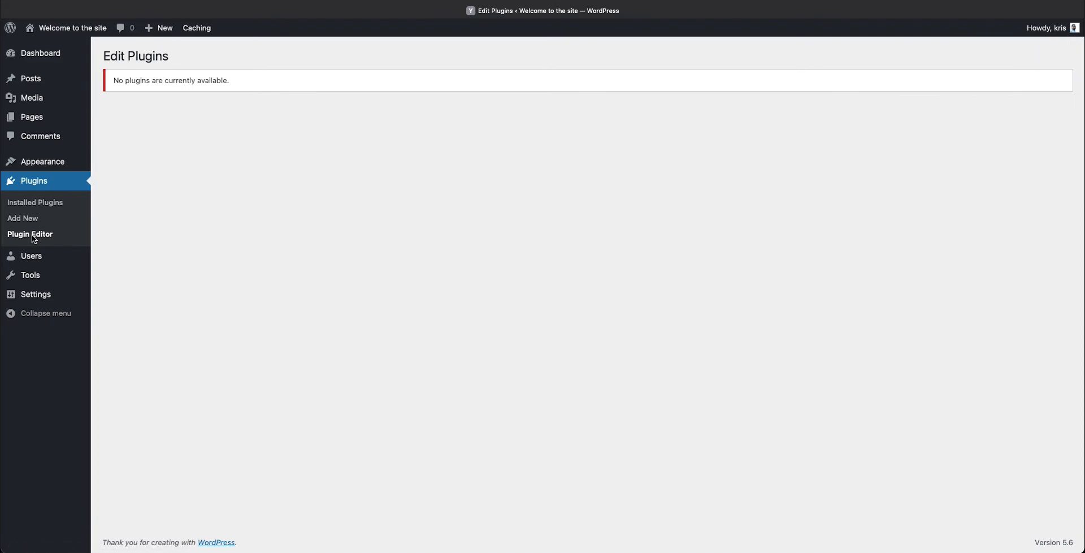
key("super+bracketleft")
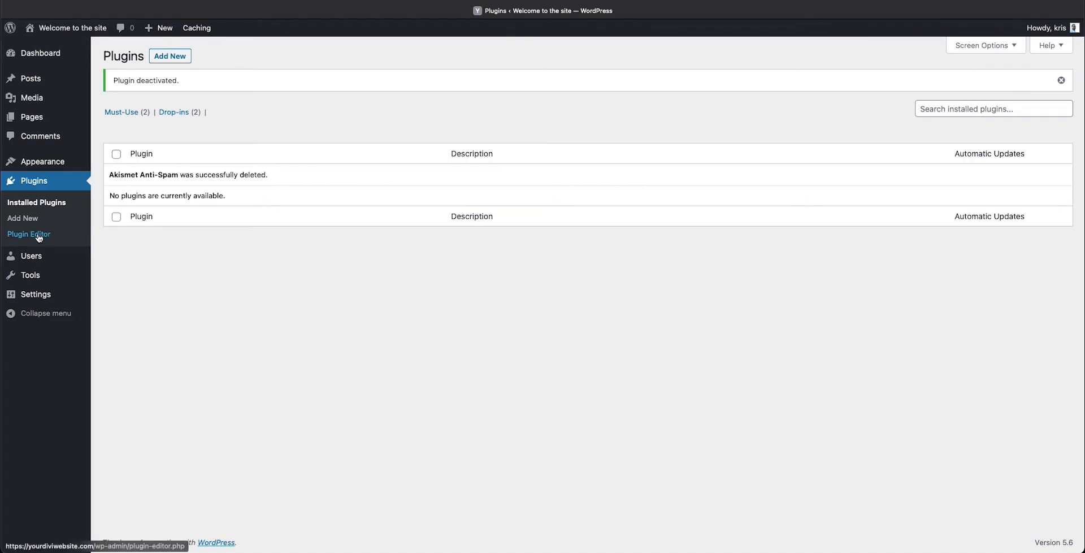
left_click(34, 258)
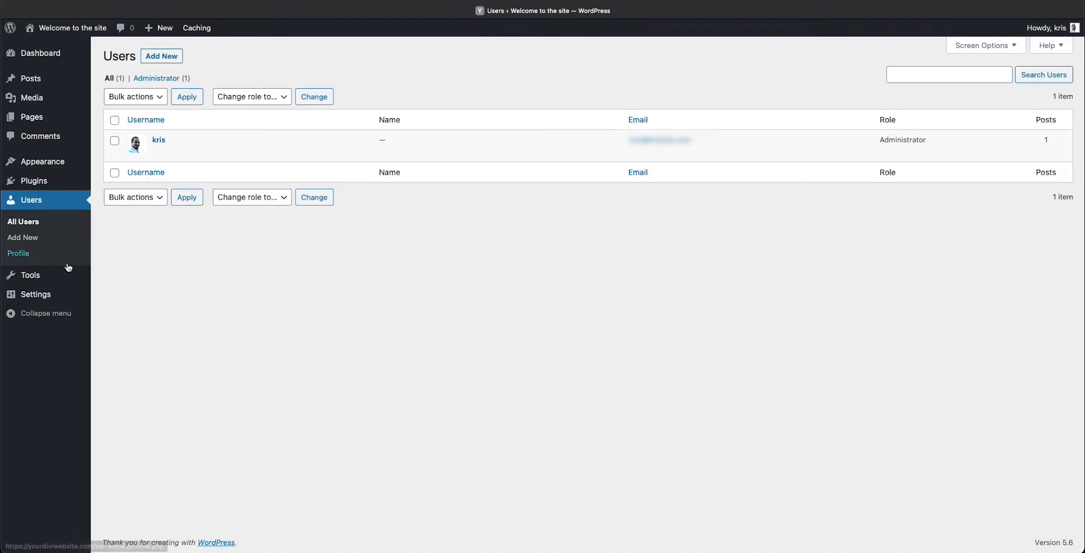
mouse_move(504, 151)
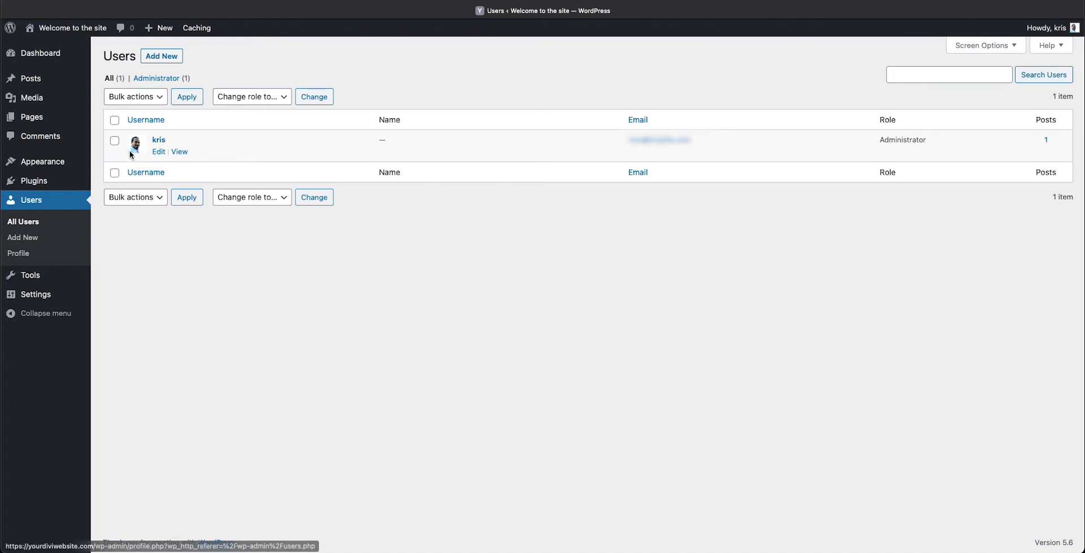
Step: Open the administrator's user profile for editing and review its personal options, color schemes and name fields
left_click(158, 153)
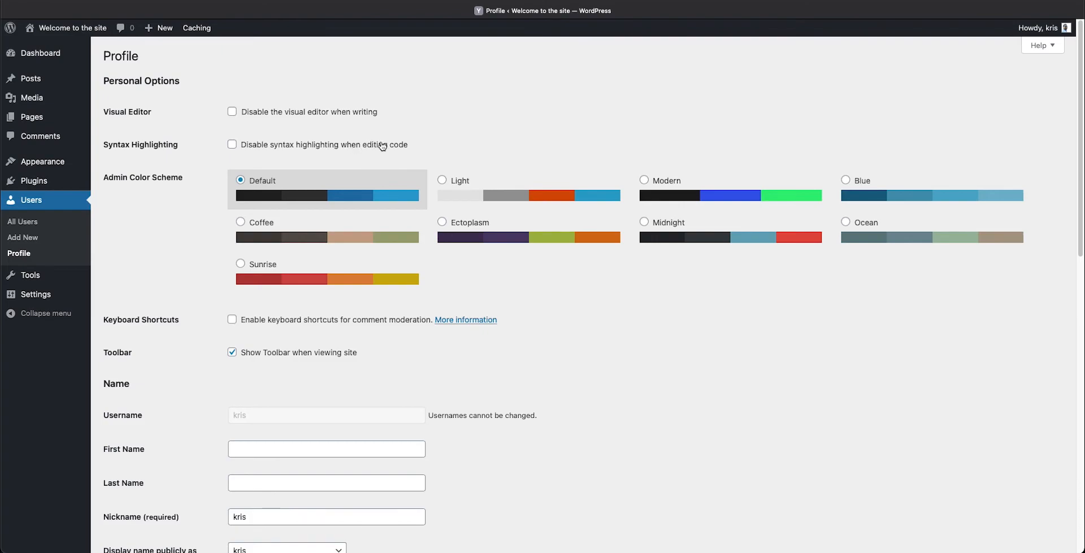
scroll(201, 180, "down", 1)
scroll(200, 176, "down", 2)
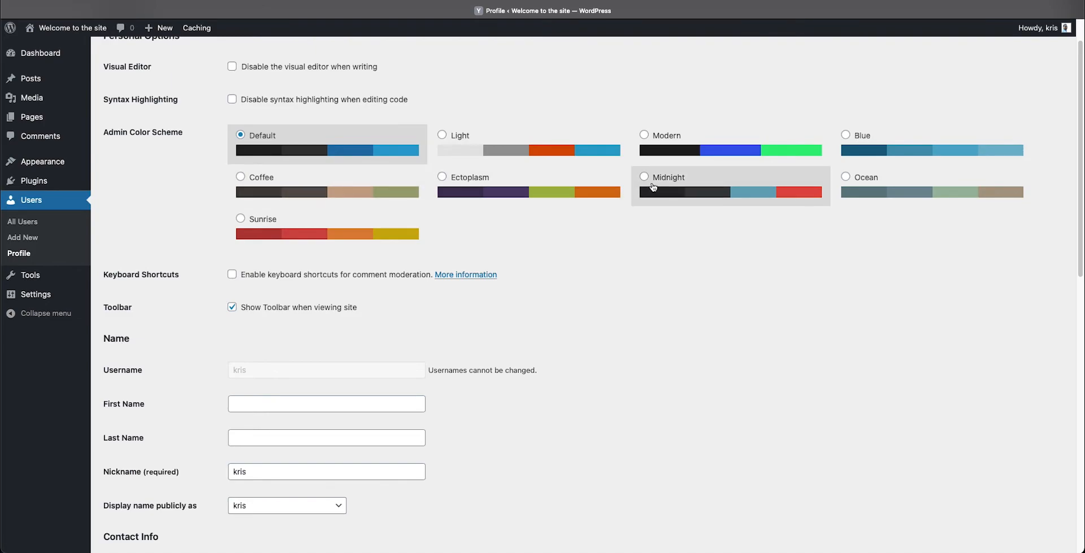
Step: Set the admin color scheme to Midnight and review the toolbar and keyboard shortcut options in the profile
left_click(645, 178)
scroll(187, 234, "down", 3)
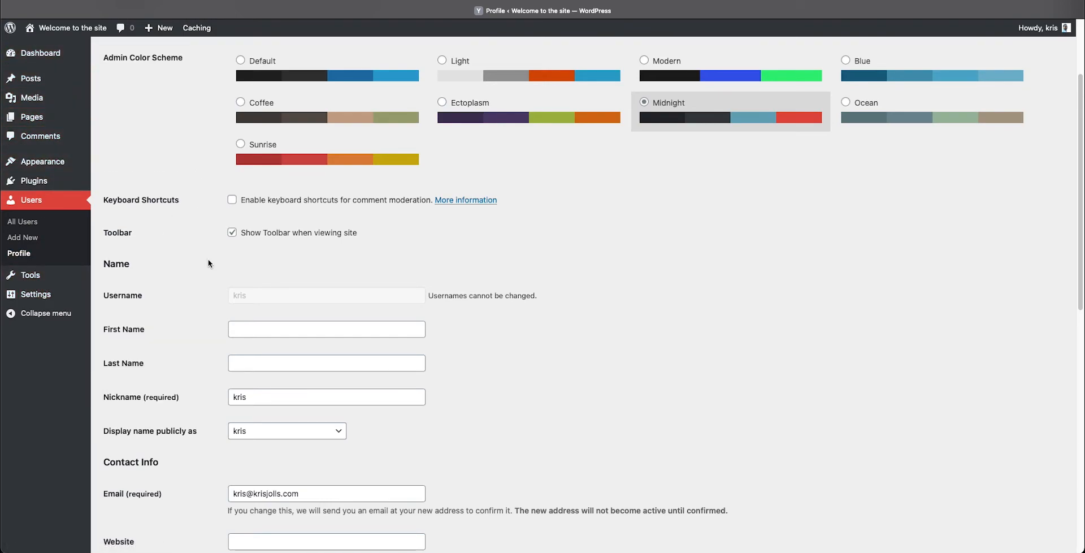
scroll(205, 170, "down", 1)
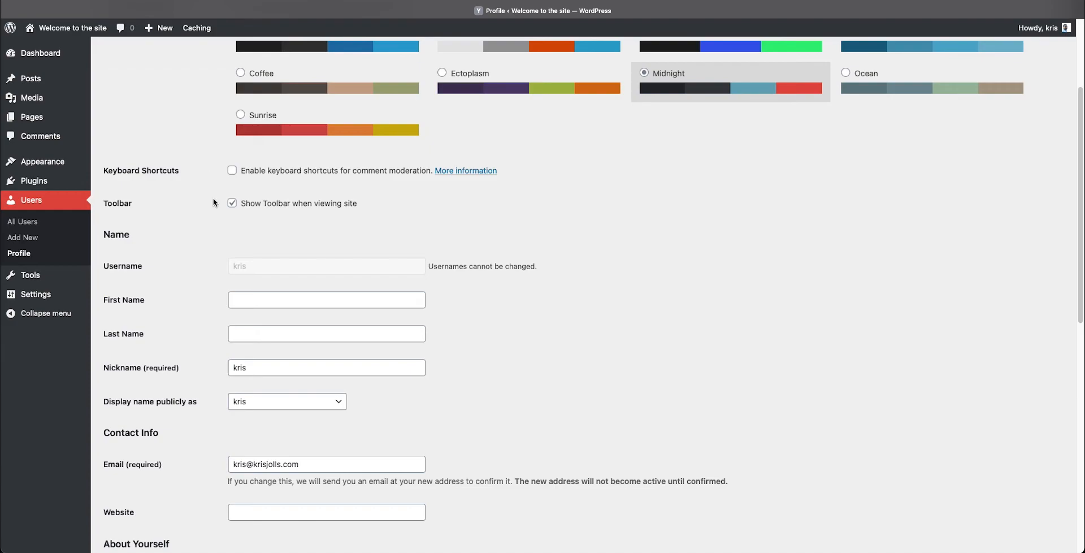
scroll(269, 206, "up", 3)
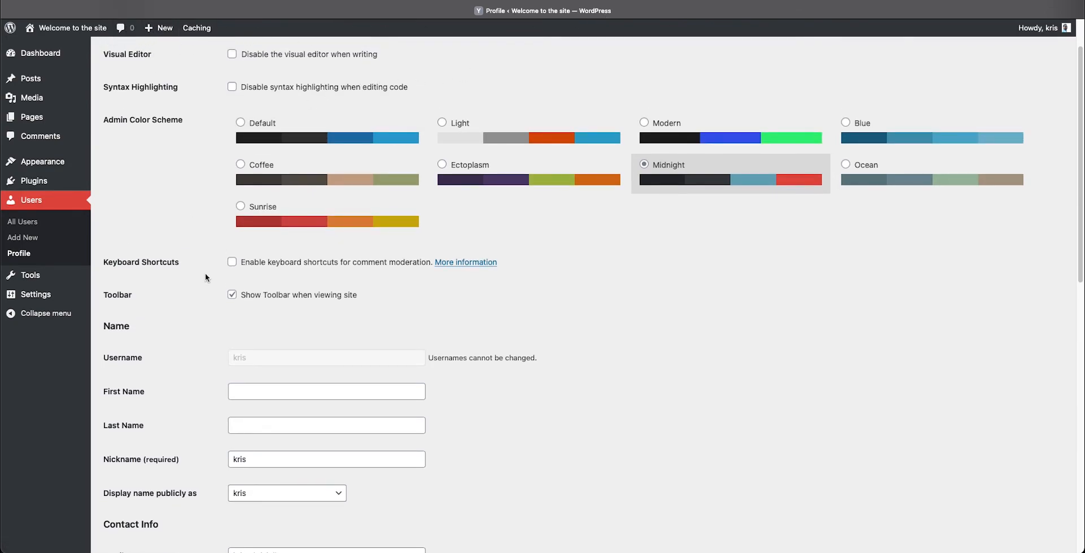
scroll(206, 277, "down", 1)
Step: Visit the live site in a new tab to examine its admin toolbar, and return to the profile page
mouse_move(78, 23)
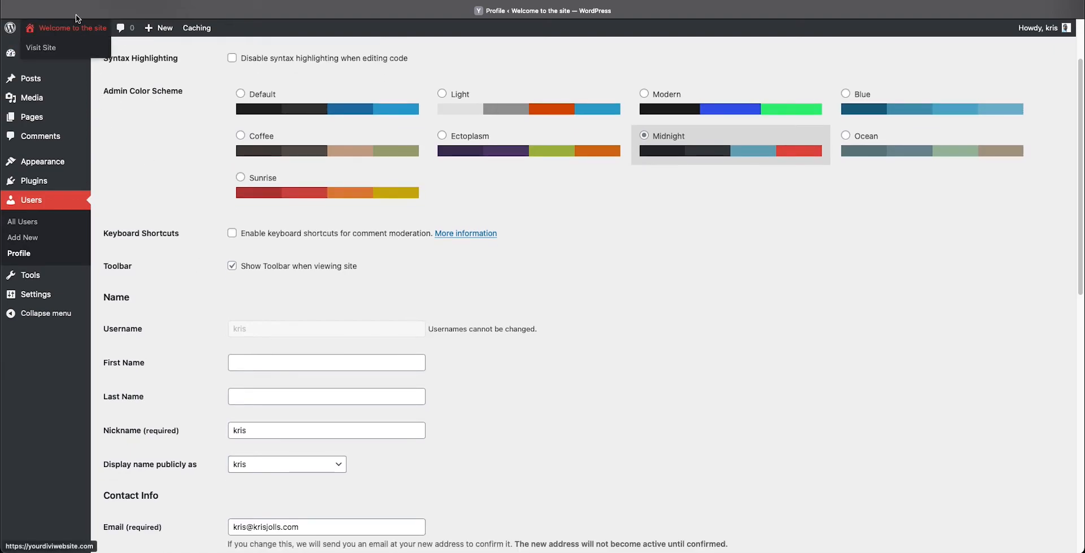
left_click(48, 45, "super")
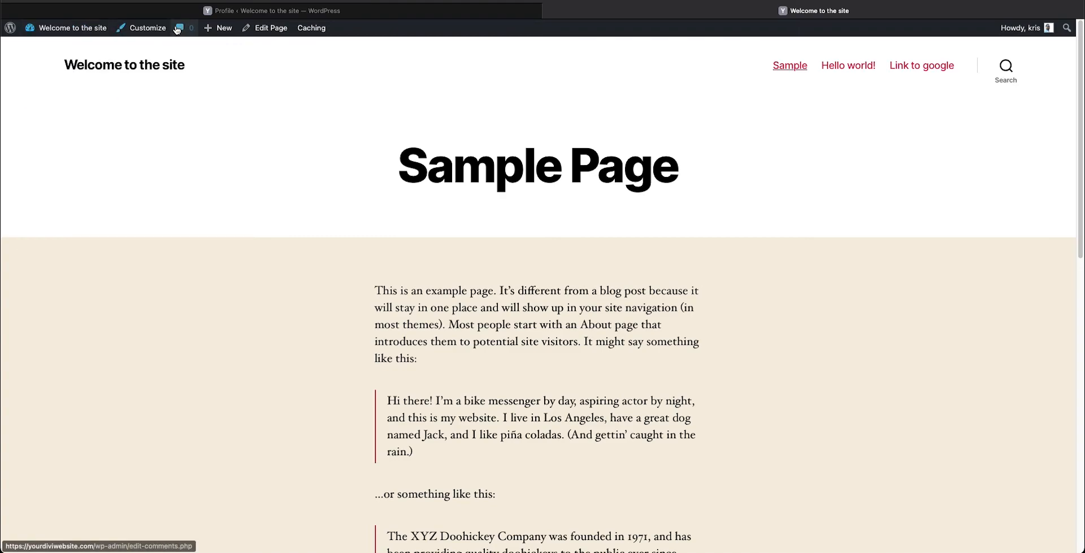
mouse_move(303, 30)
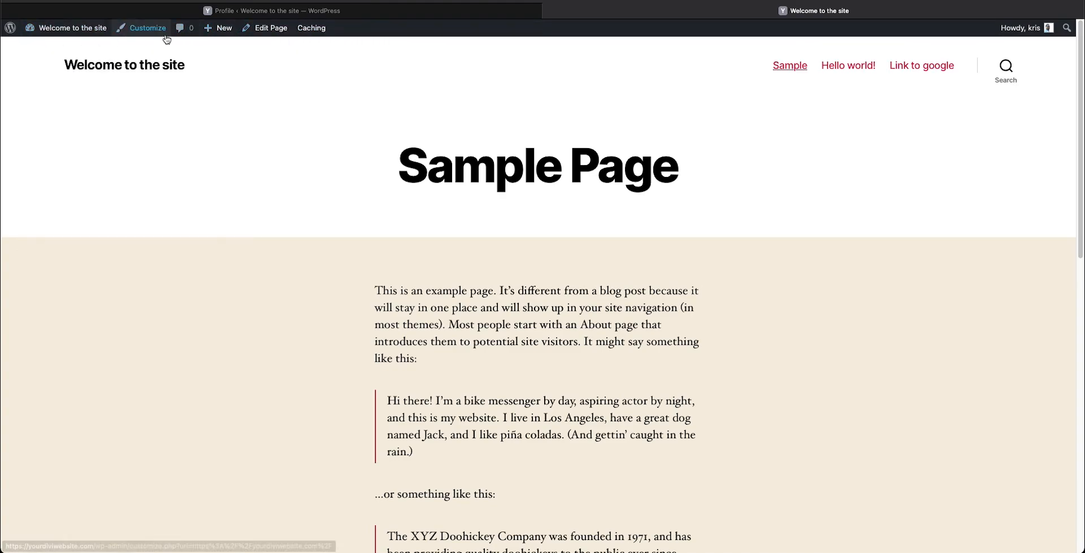
left_click(374, 12)
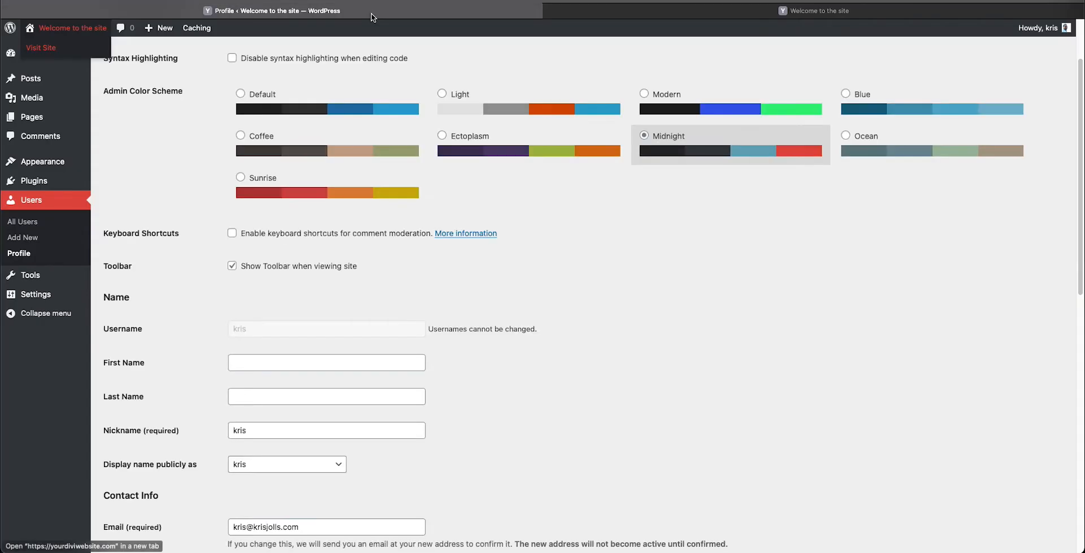
left_click(551, 12)
Step: Review the profile's name, contact, biography, picture, account management and application password sections, and return to the list of all users
scroll(178, 273, "down", 4)
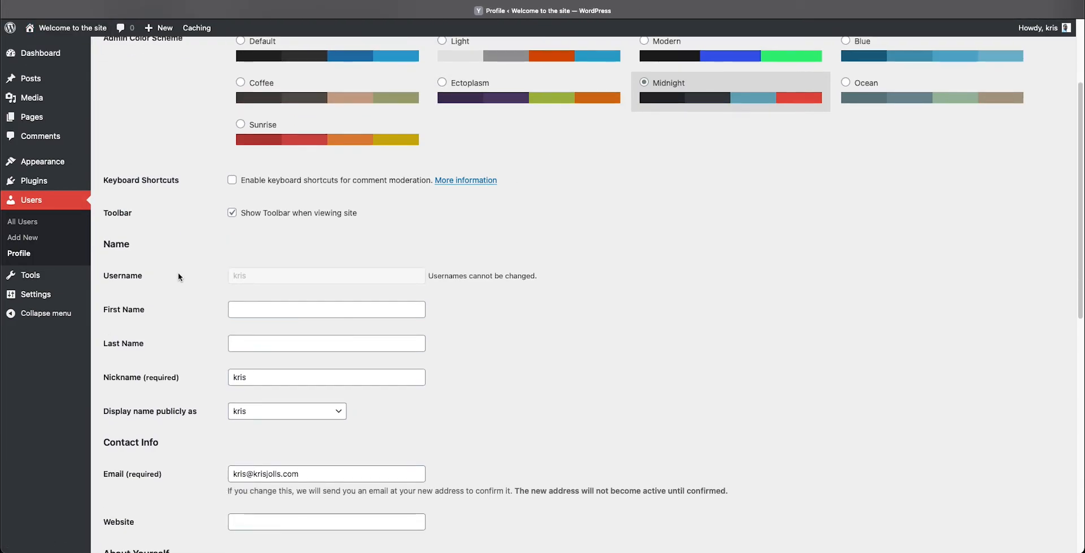
scroll(185, 277, "down", 2)
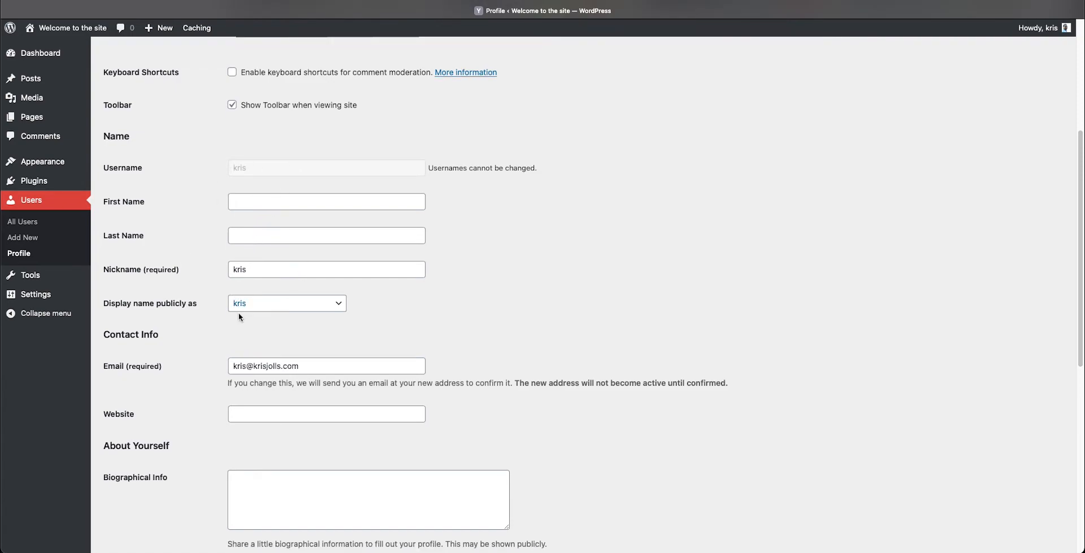
scroll(201, 331, "down", 6)
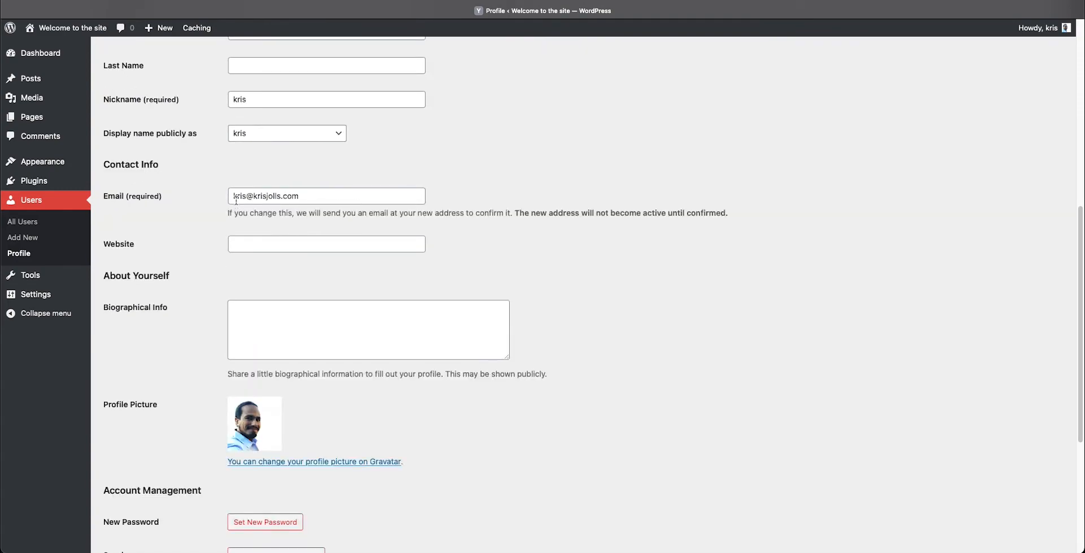
scroll(231, 293, "down", 4)
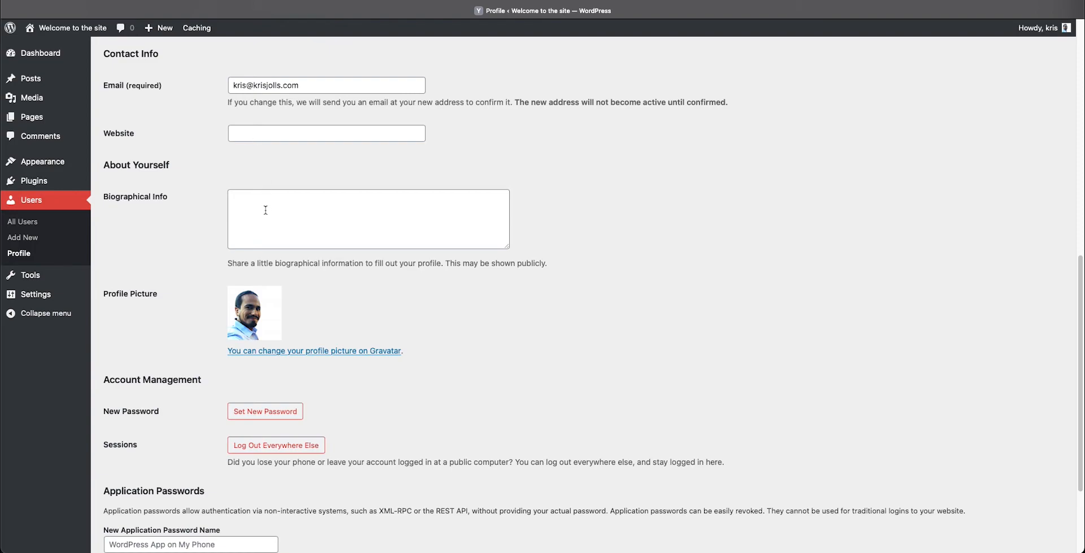
scroll(202, 262, "down", 5)
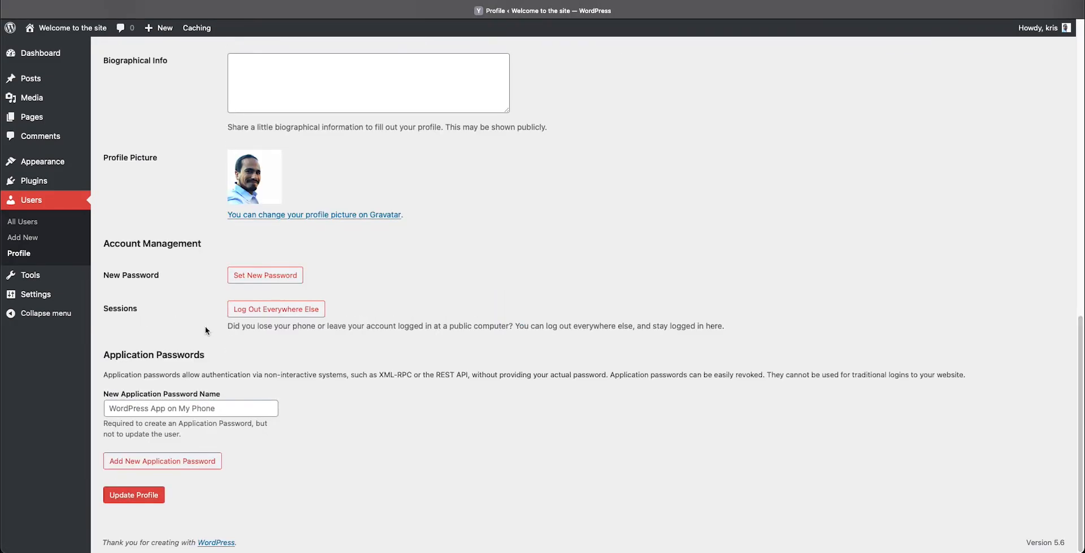
scroll(205, 325, "up", 5)
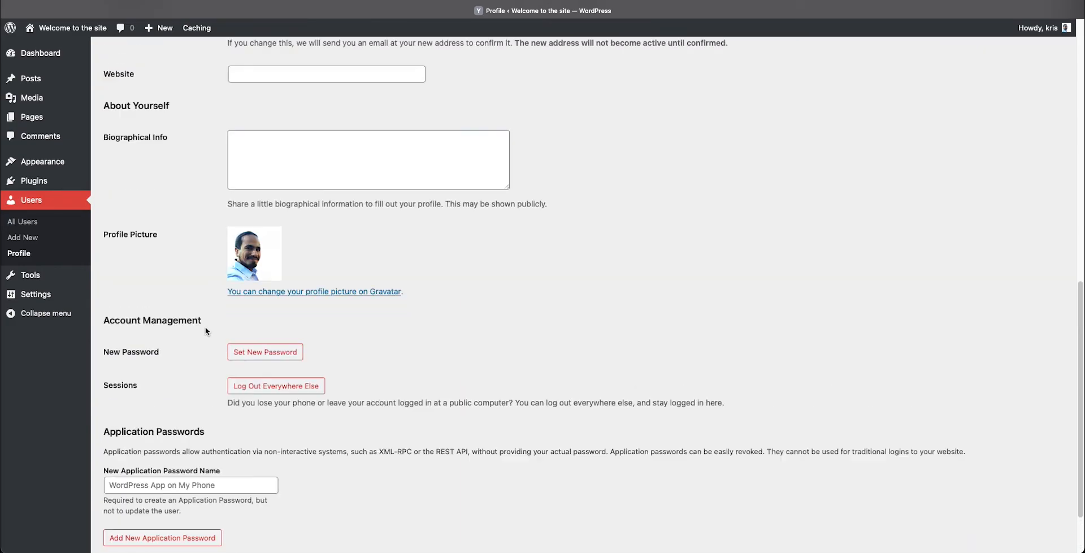
scroll(205, 330, "up", 15)
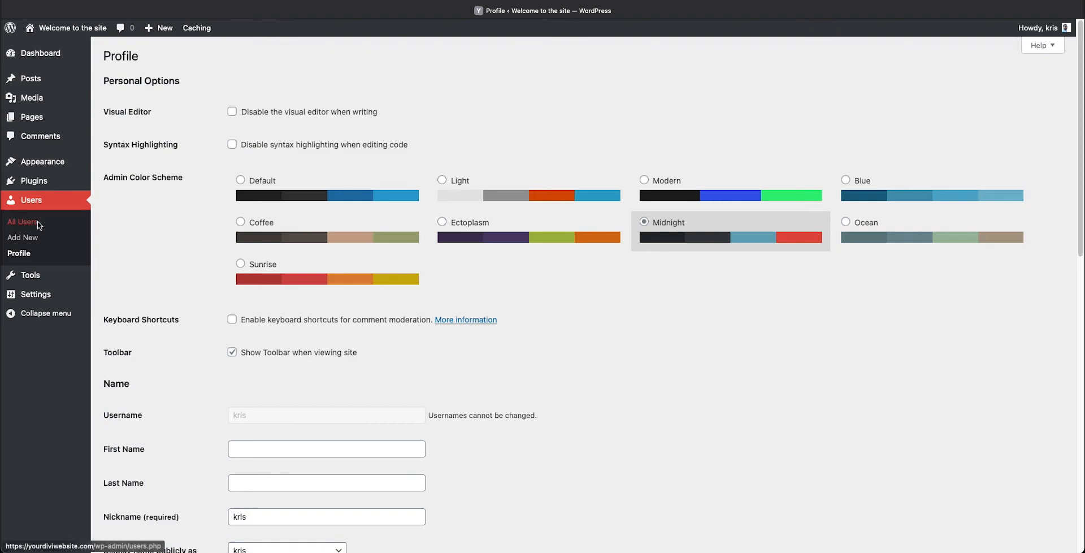
left_click(39, 225)
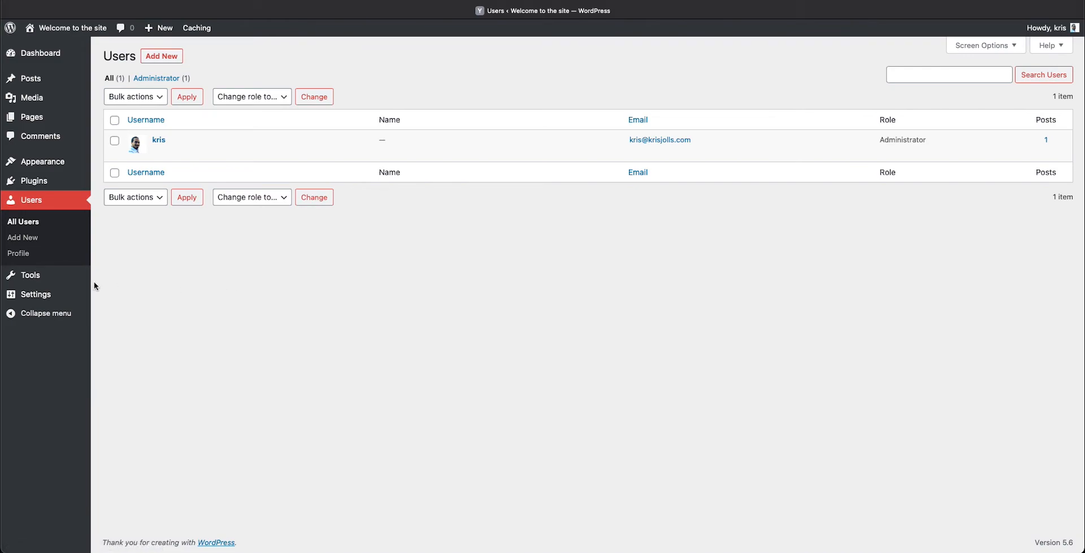
Step: Look through the Tools pages: Available Tools, Import, Export, Site Health, Export Personal Data and Erase Personal Data
mouse_move(27, 54)
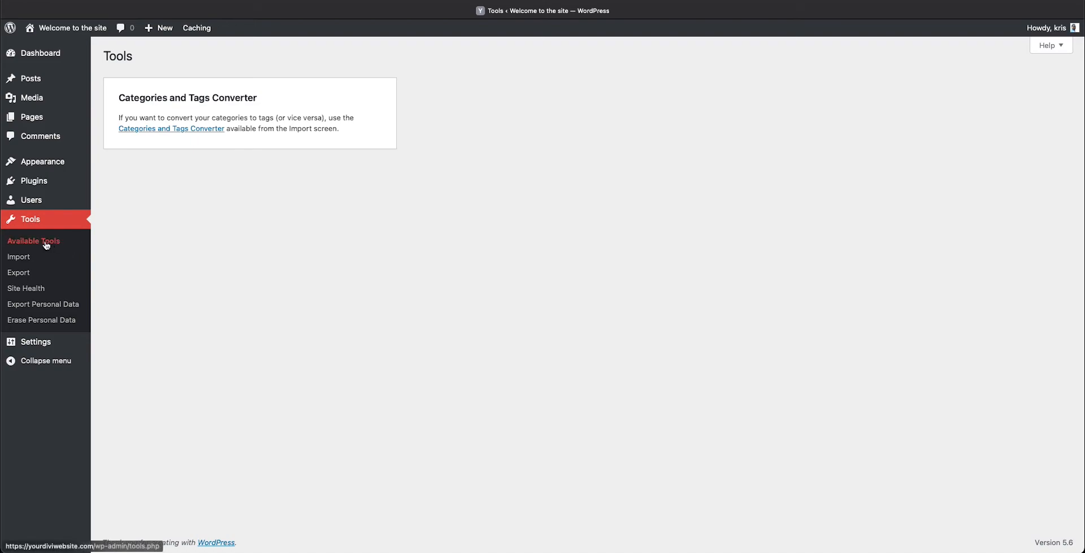
left_click(19, 257)
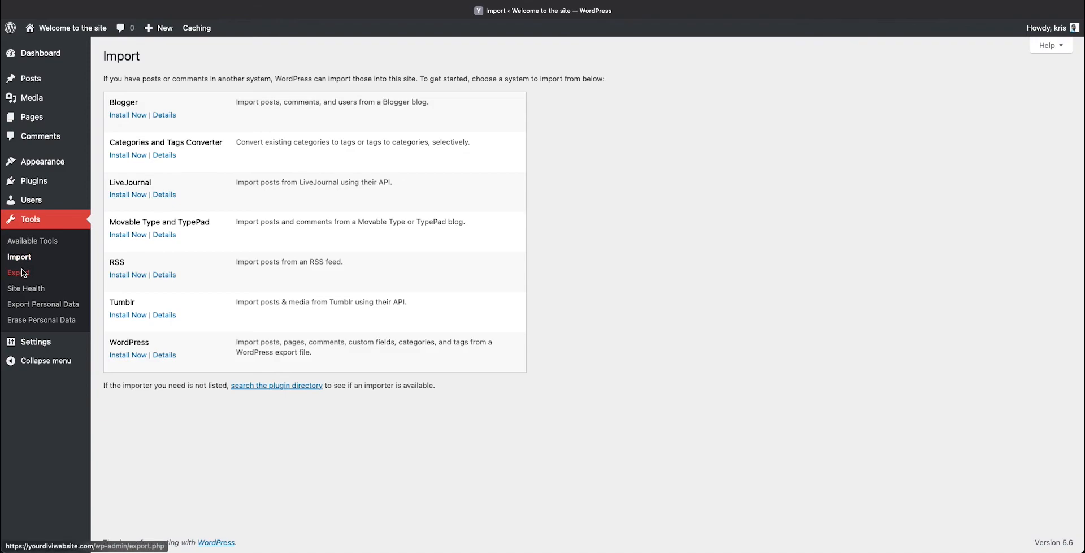
left_click(22, 273)
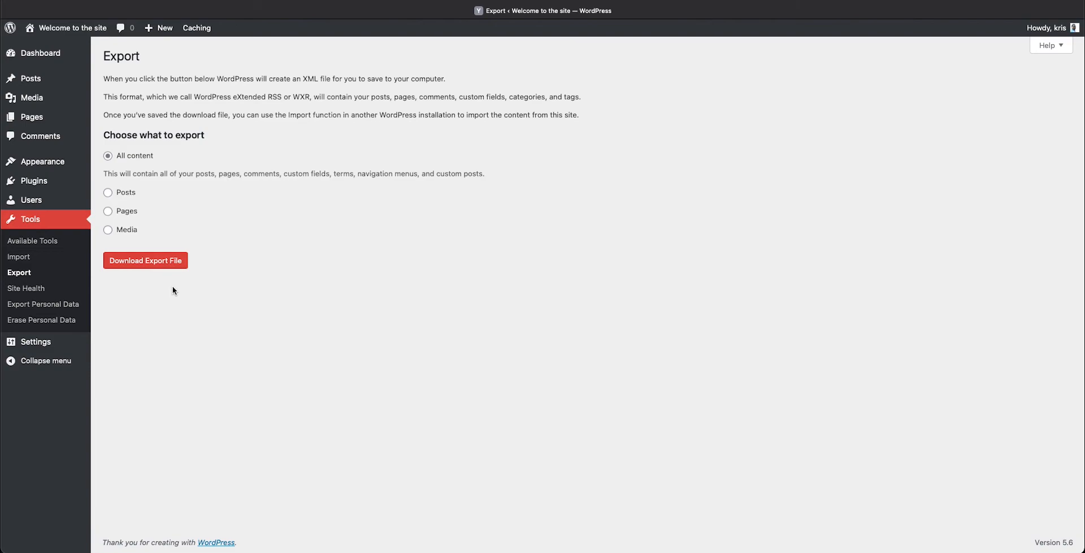
left_click(37, 286)
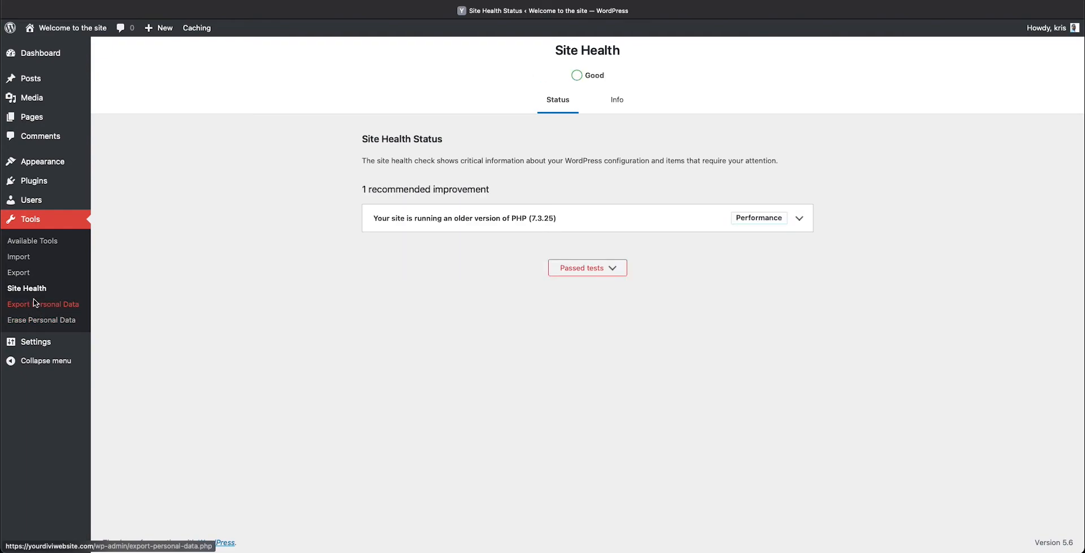
left_click(35, 303)
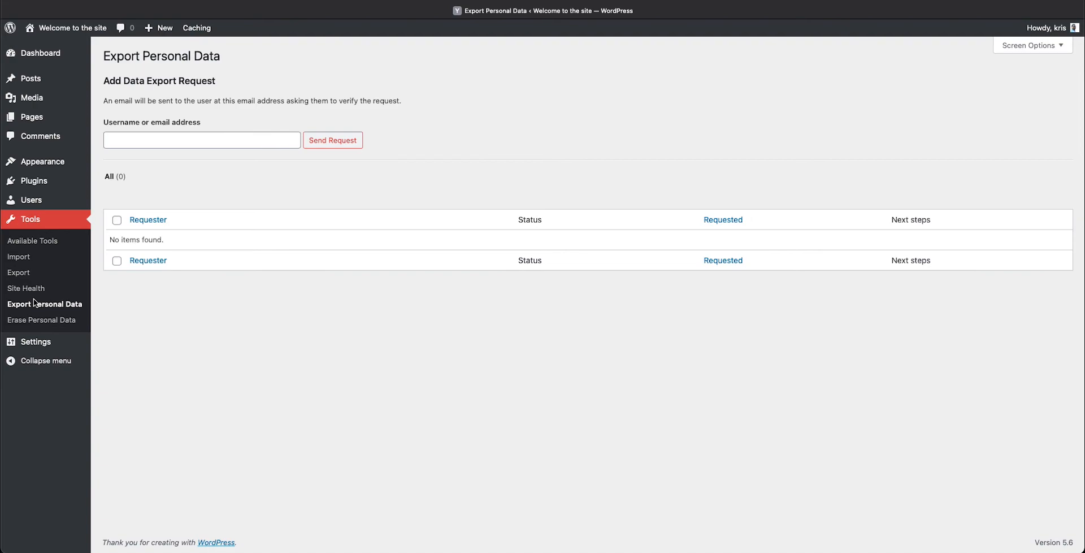
left_click(31, 321)
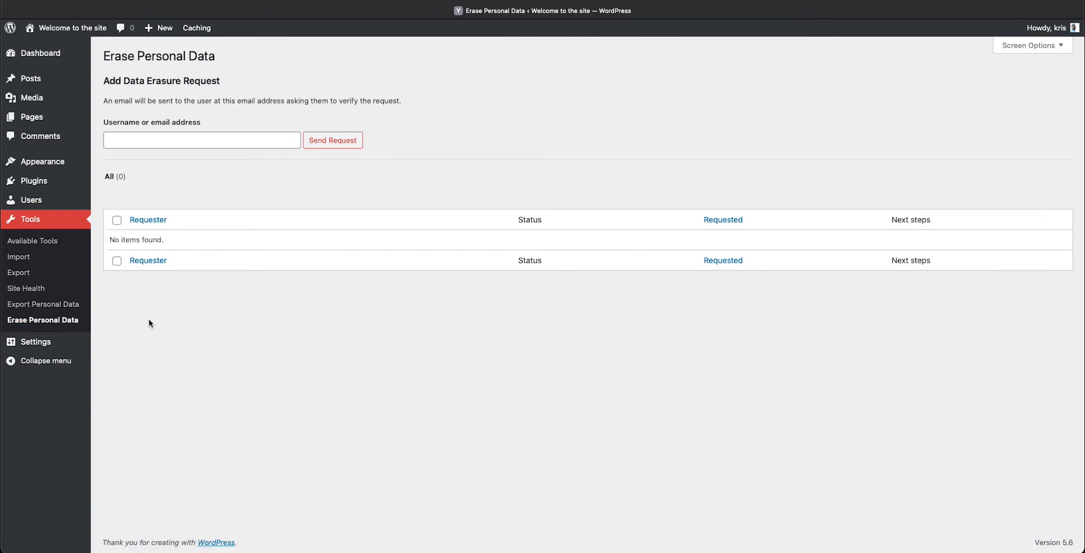
Step: Open the General Settings and review the site title, tagline, site addresses, administration email and membership option
mouse_move(56, 343)
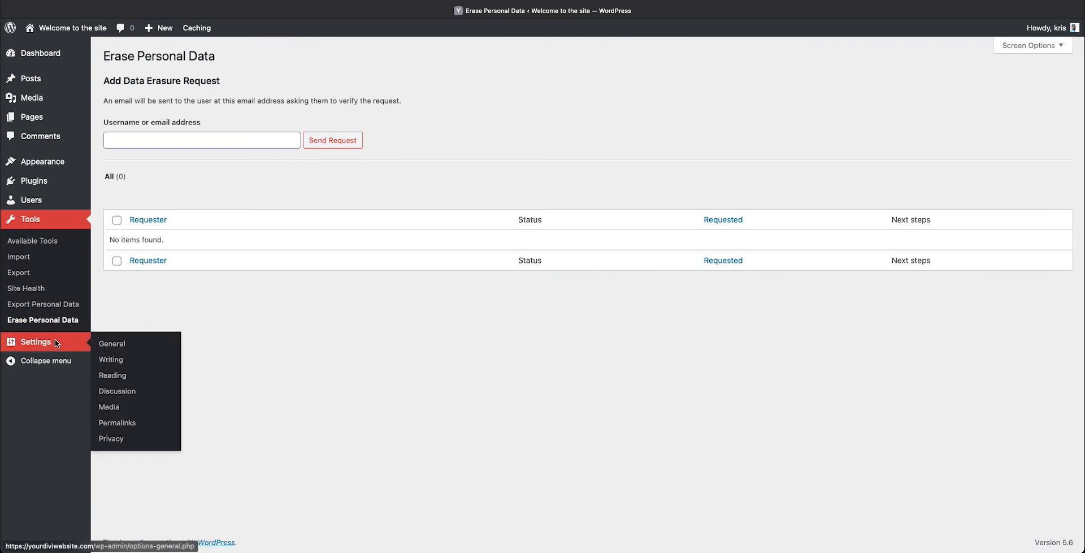
left_click(56, 343)
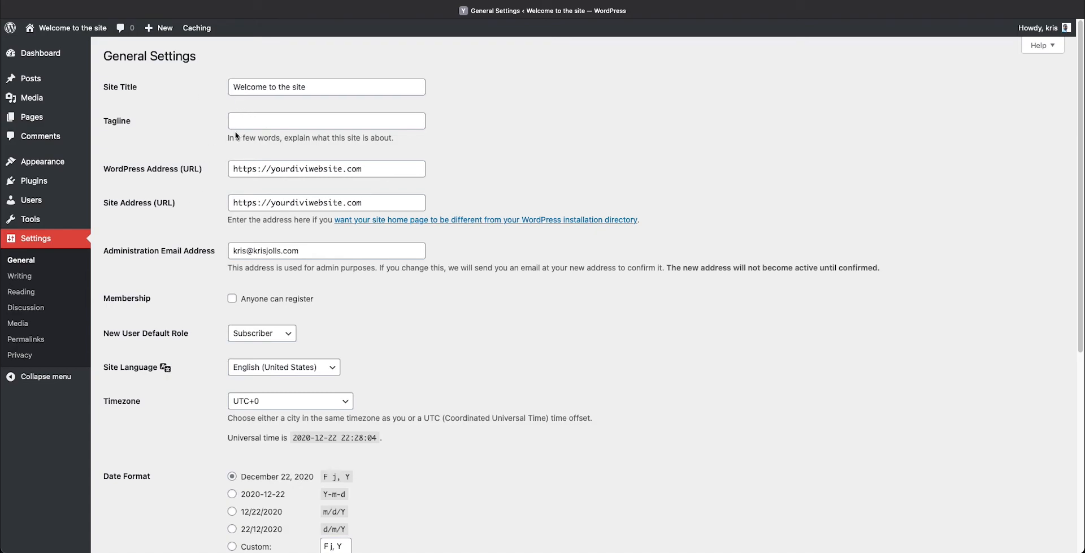
scroll(213, 220, "down", 5)
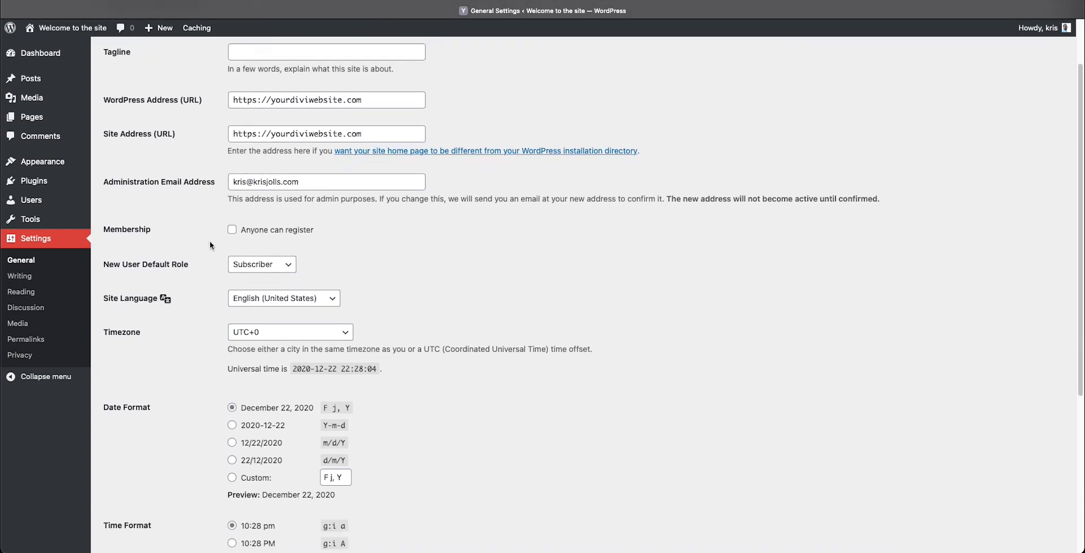
scroll(210, 244, "down", 1)
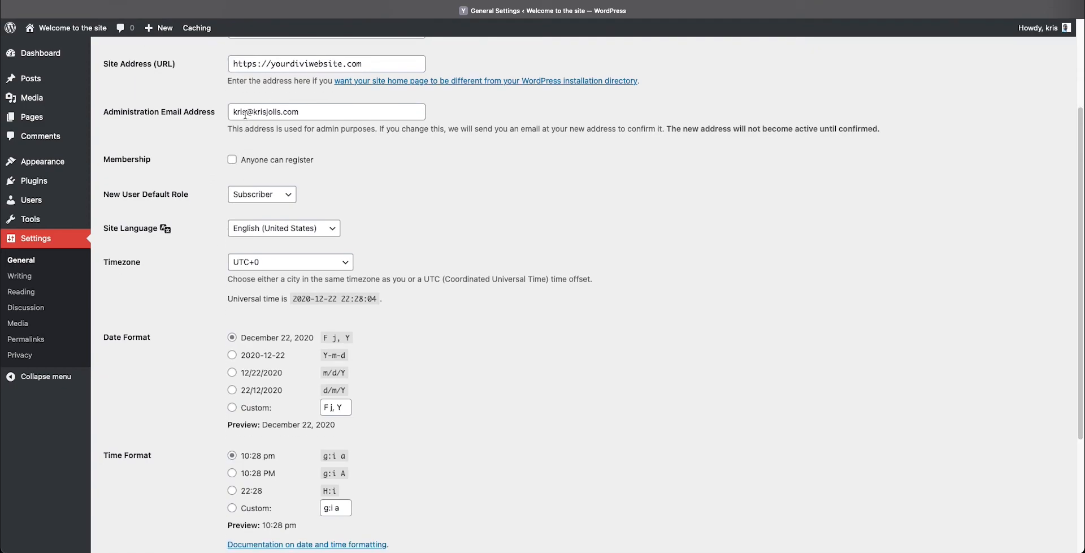
left_click(337, 109)
left_click(209, 117)
scroll(207, 120, "down", 3)
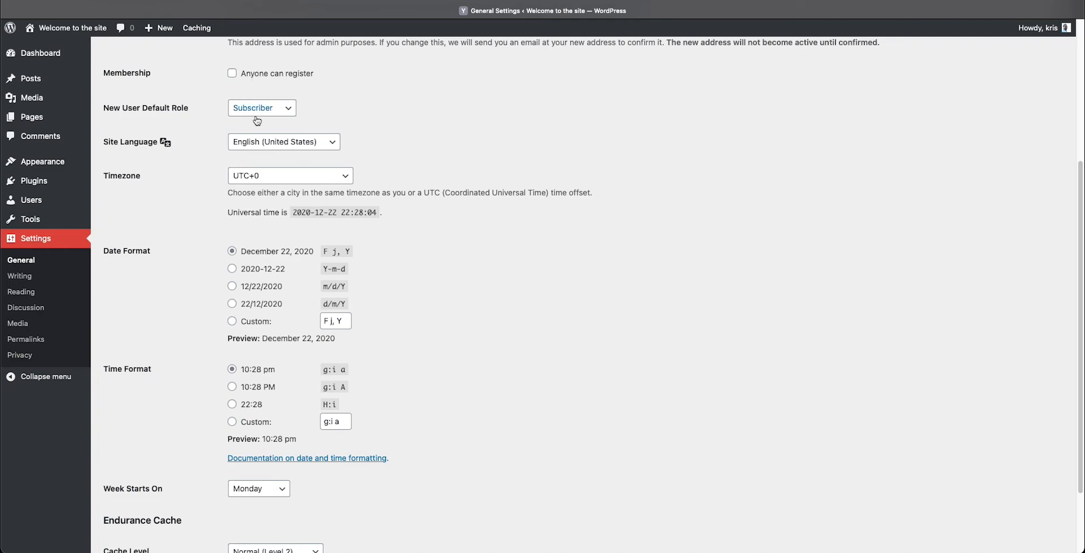
Step: Examine the choices for new user default role, timezone, date and time format and Endurance cache level, keeping the current selections
left_click(258, 109)
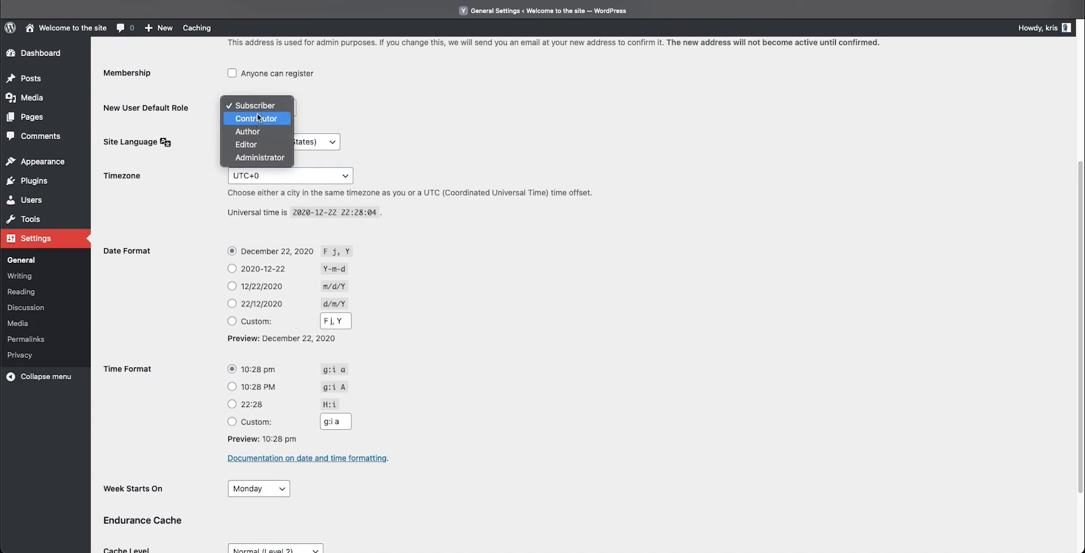
left_click(257, 108)
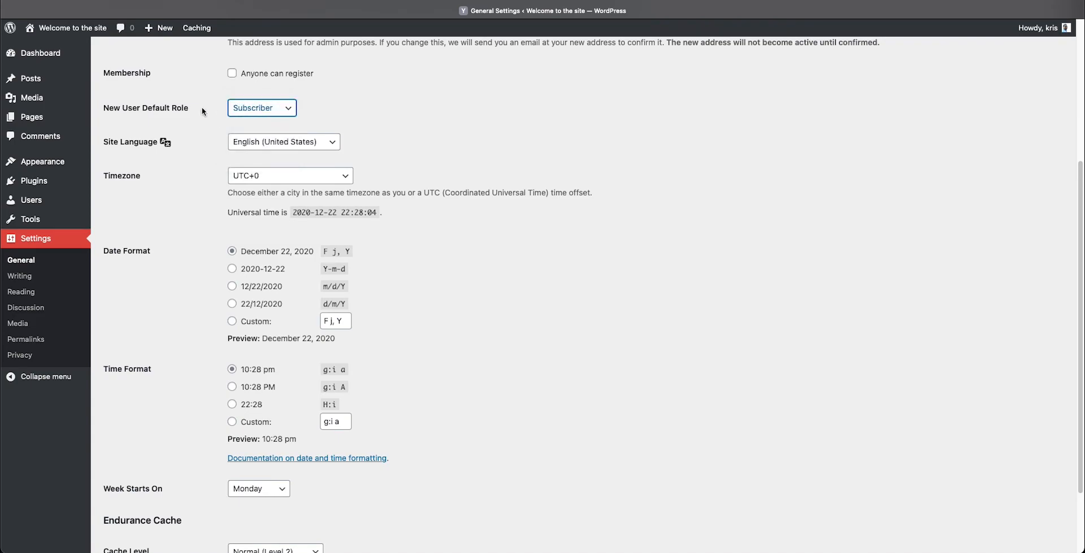
left_click(277, 163)
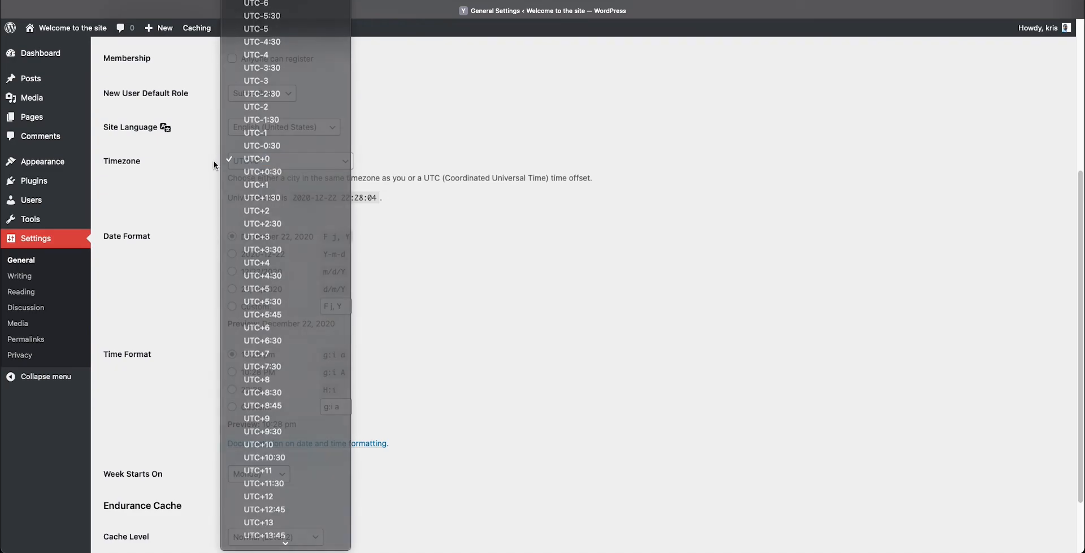
left_click(214, 160)
scroll(213, 169, "down", 3)
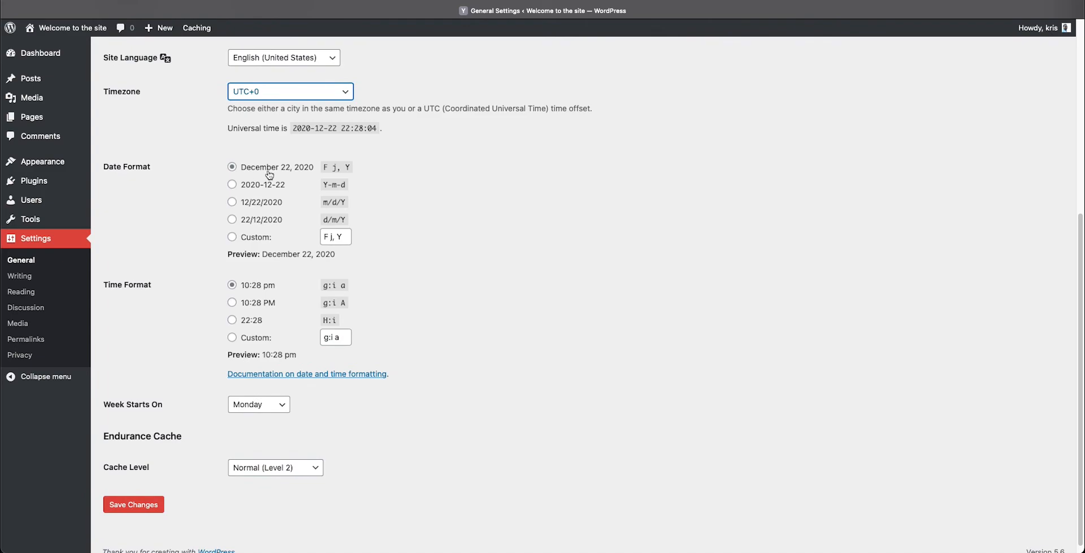
scroll(215, 268, "down", 1)
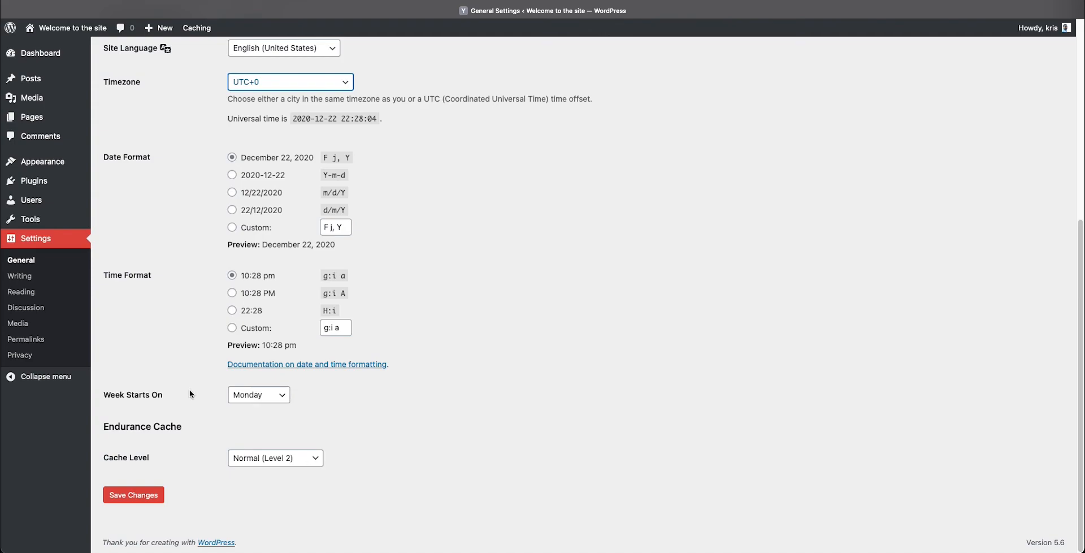
left_click(265, 460)
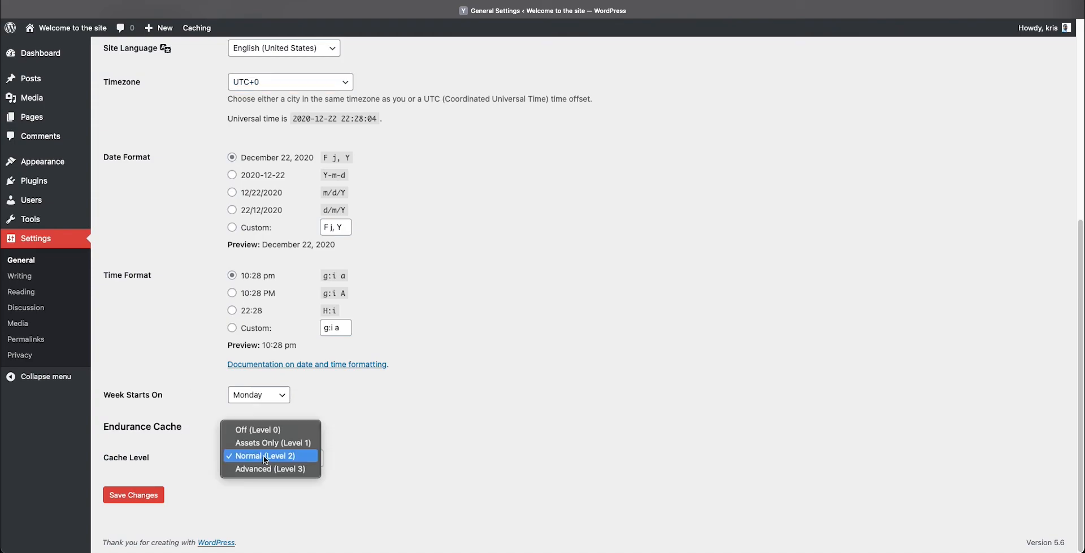
left_click(265, 455)
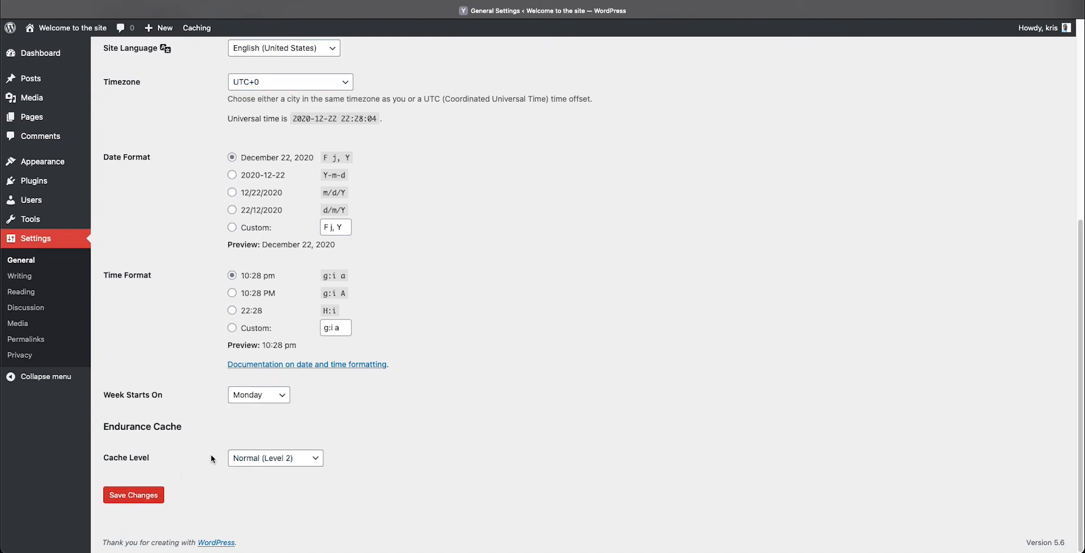
Step: Open the Writing Settings and examine the choices for default post category and default post format, keeping the current selections
left_click(10, 277)
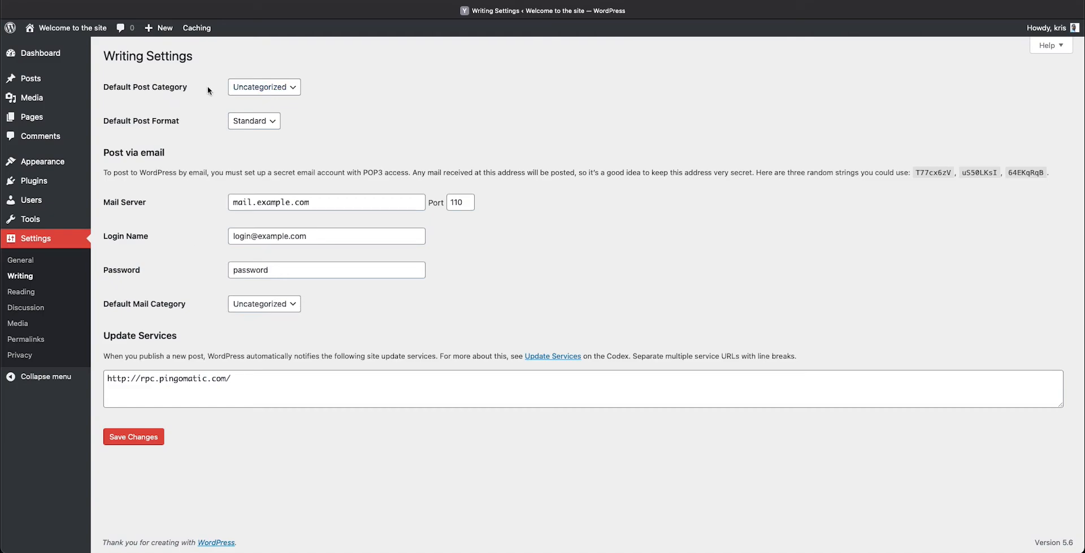
left_click(261, 89)
left_click(262, 86)
left_click(249, 121)
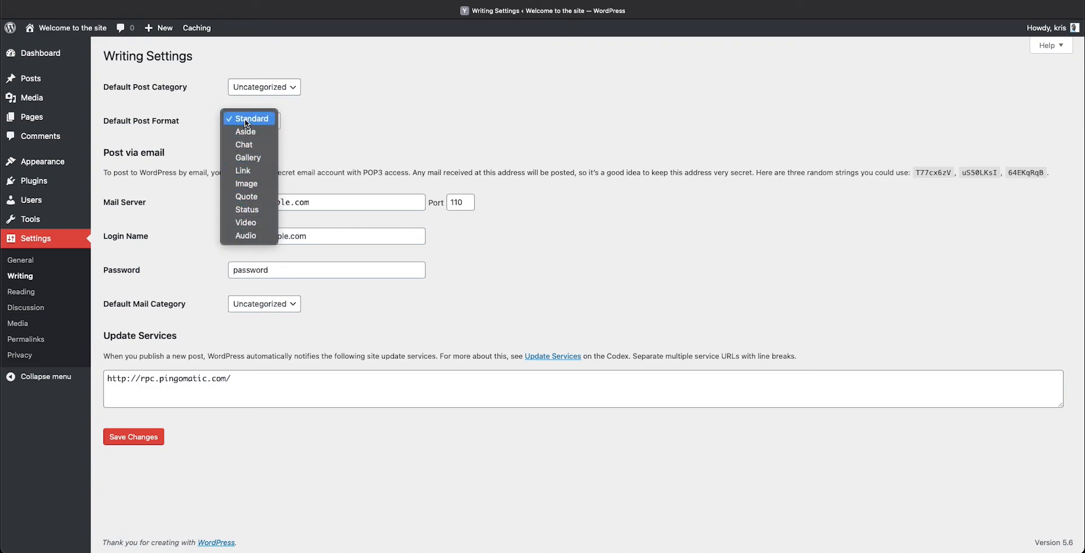
left_click(244, 122)
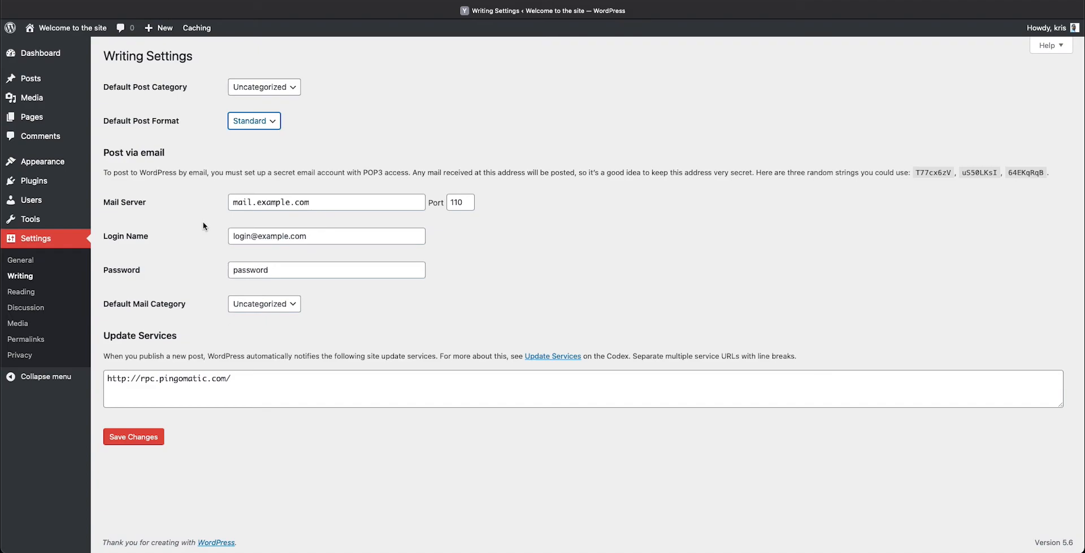
Step: Open the Reading Settings and examine the choices for the static homepage and the posts page, keeping the current selections
left_click(21, 291)
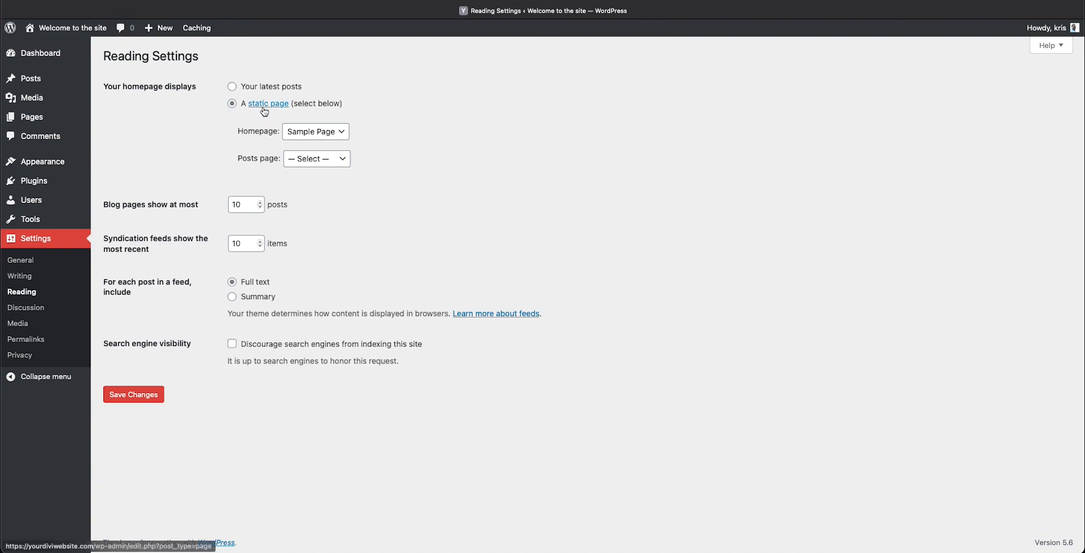
left_click(317, 131)
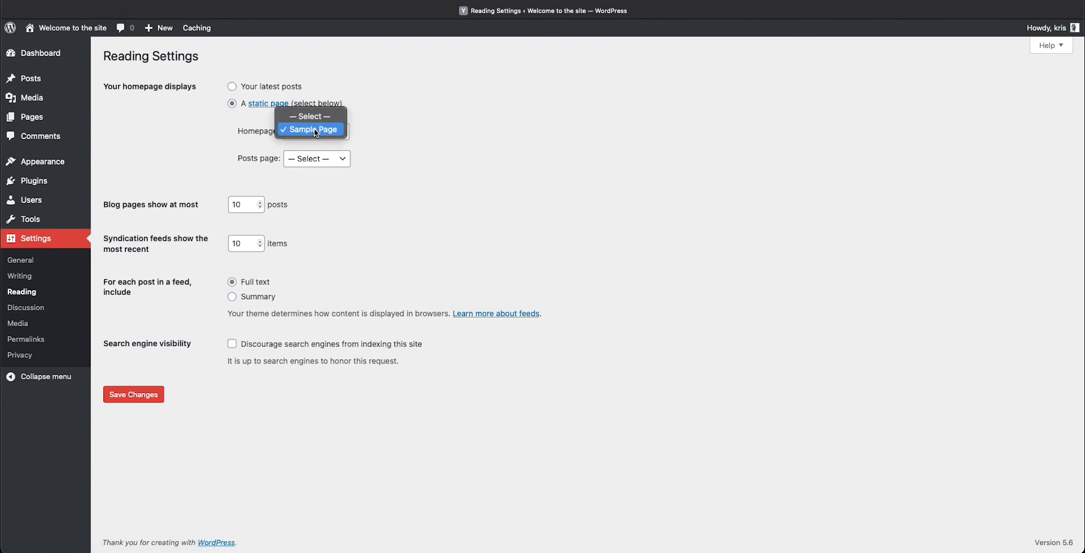
left_click(316, 134)
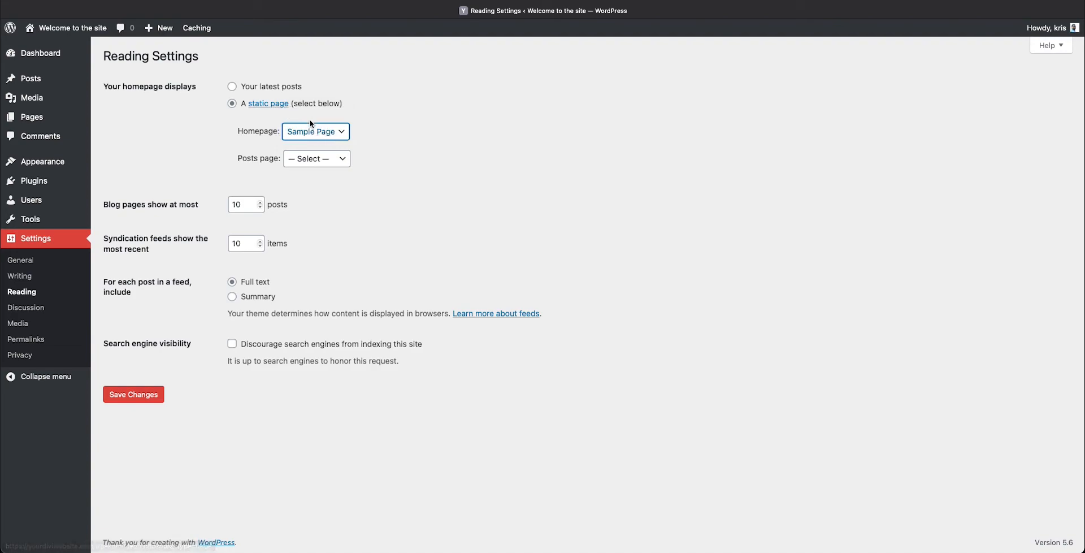
left_click(320, 161)
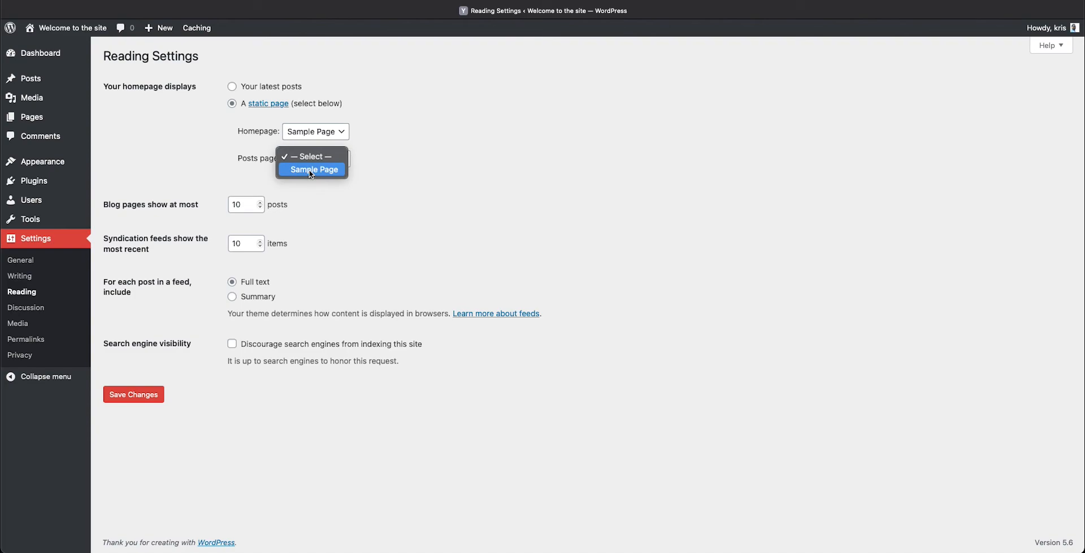
left_click(314, 158)
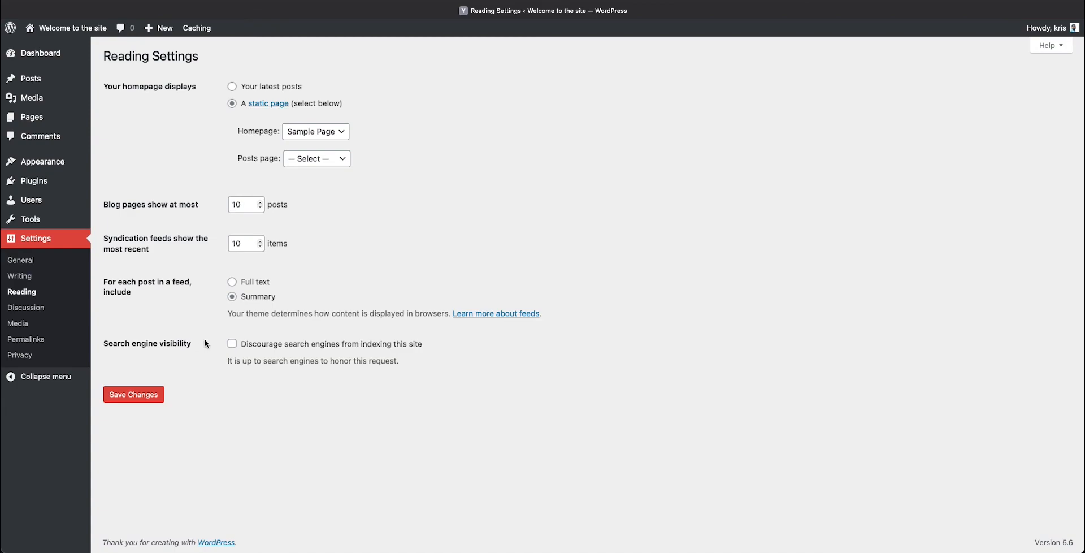
Step: Open the Discussion Settings and review the comment, email notification, approval, moderation, disallowed keys and avatar options
left_click(34, 308)
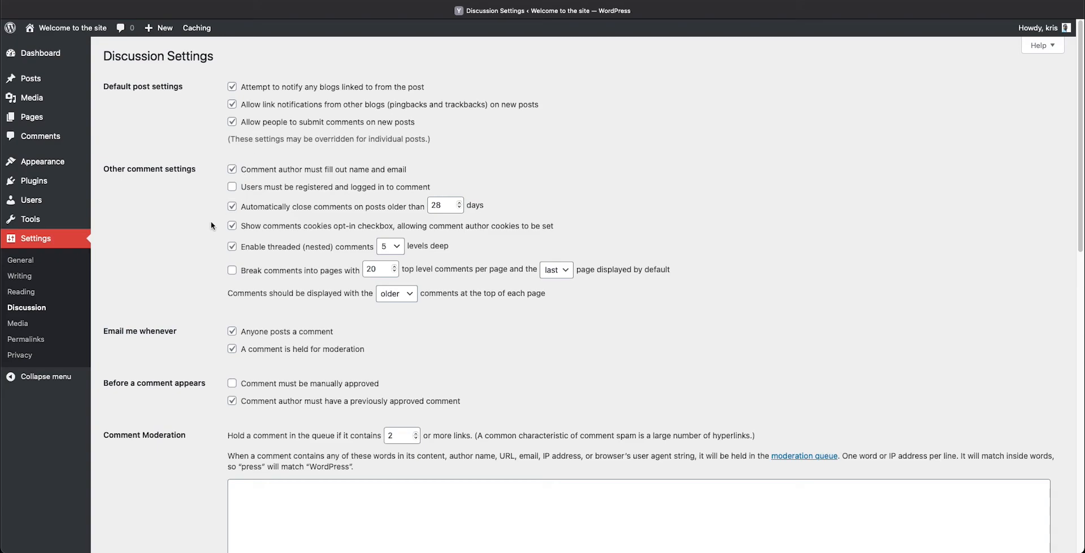
scroll(188, 252, "down", 1)
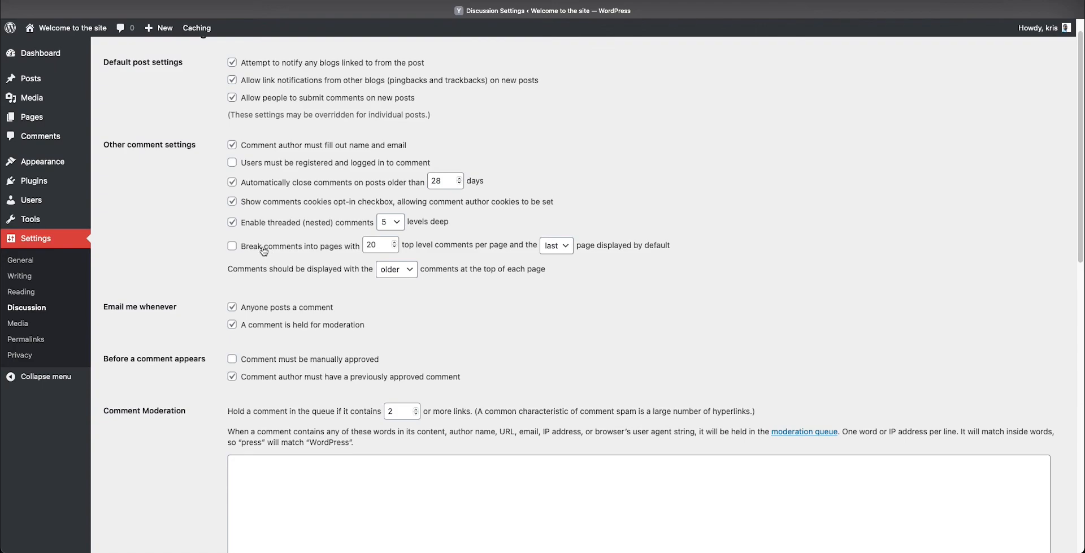
scroll(201, 252, "down", 3)
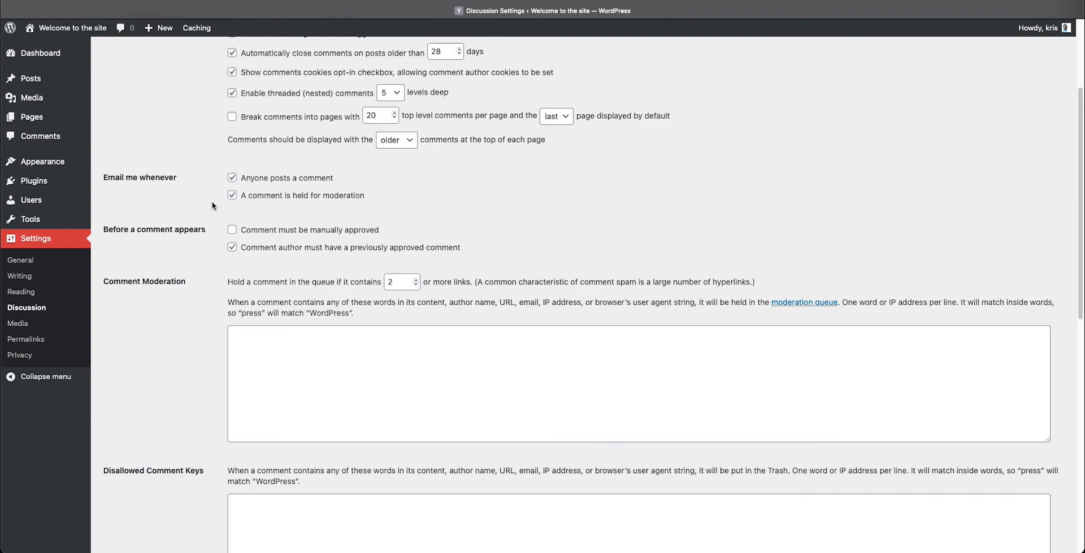
scroll(213, 206, "down", 1)
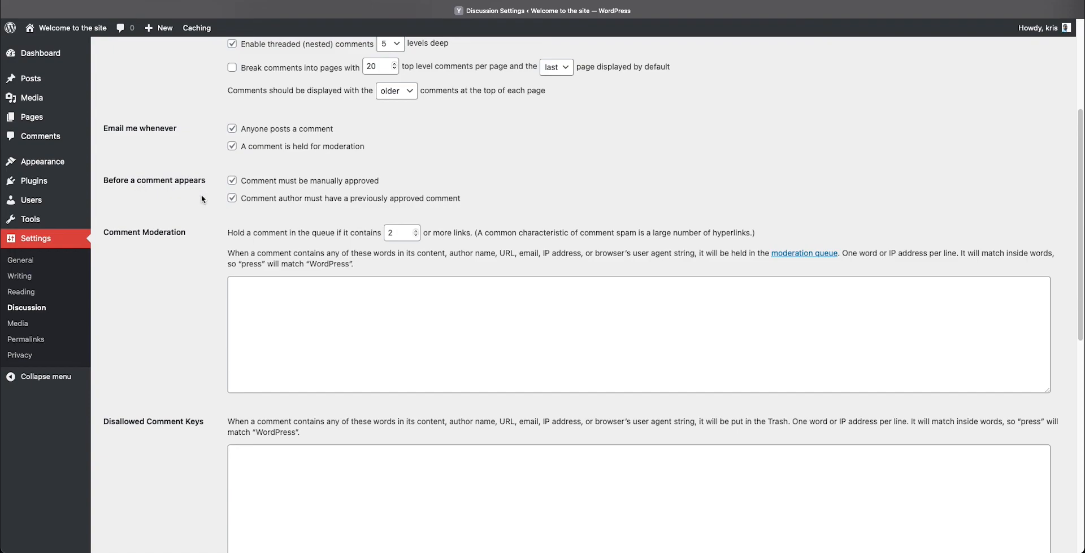
scroll(214, 192, "down", 3)
left_click(253, 204)
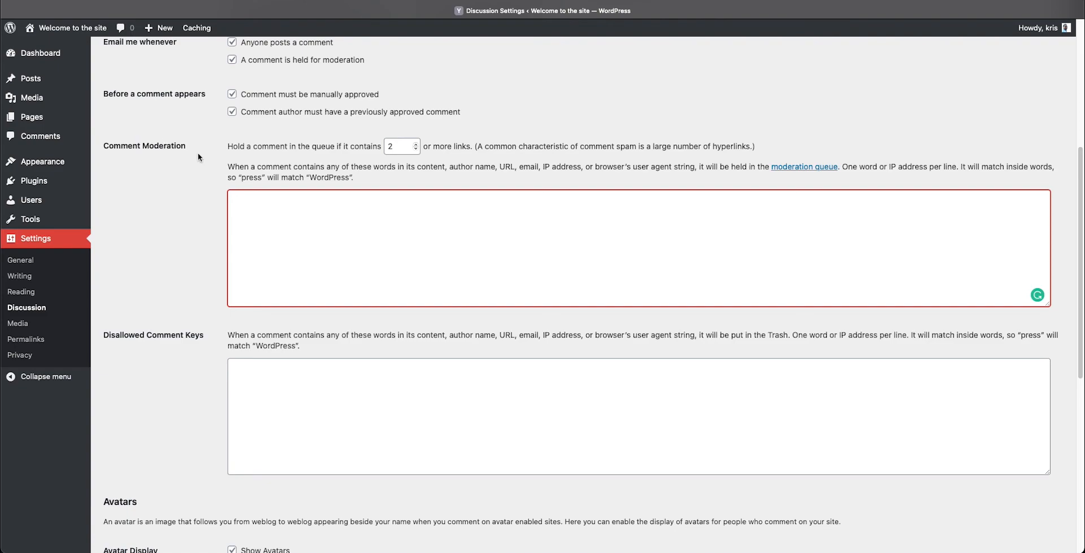
scroll(181, 260, "down", 4)
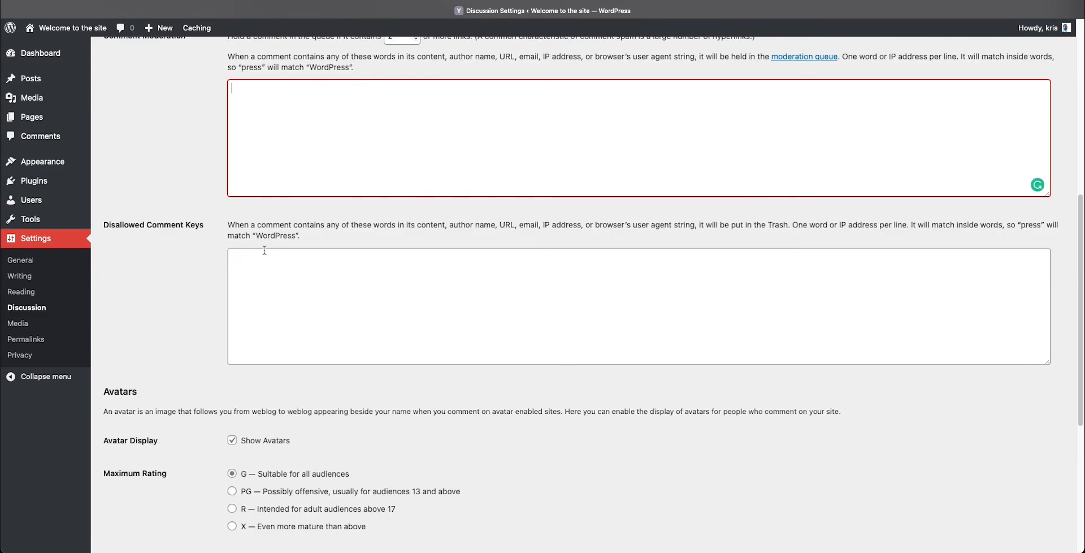
left_click(264, 249)
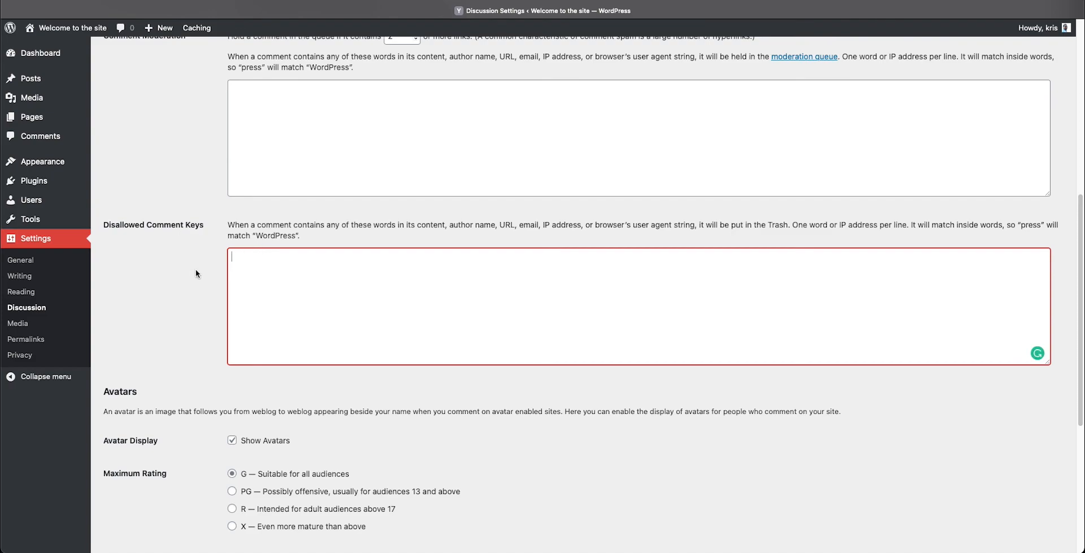
scroll(199, 276, "down", 5)
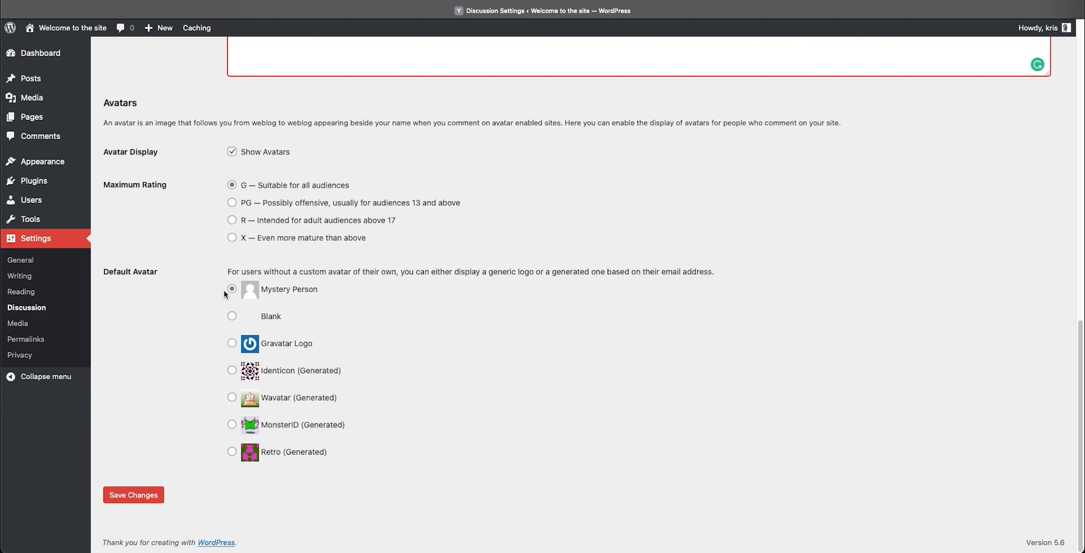
Step: Review the image sizes in the Media Settings, and select Post name as the URL structure in the Permalink Settings
left_click(23, 323)
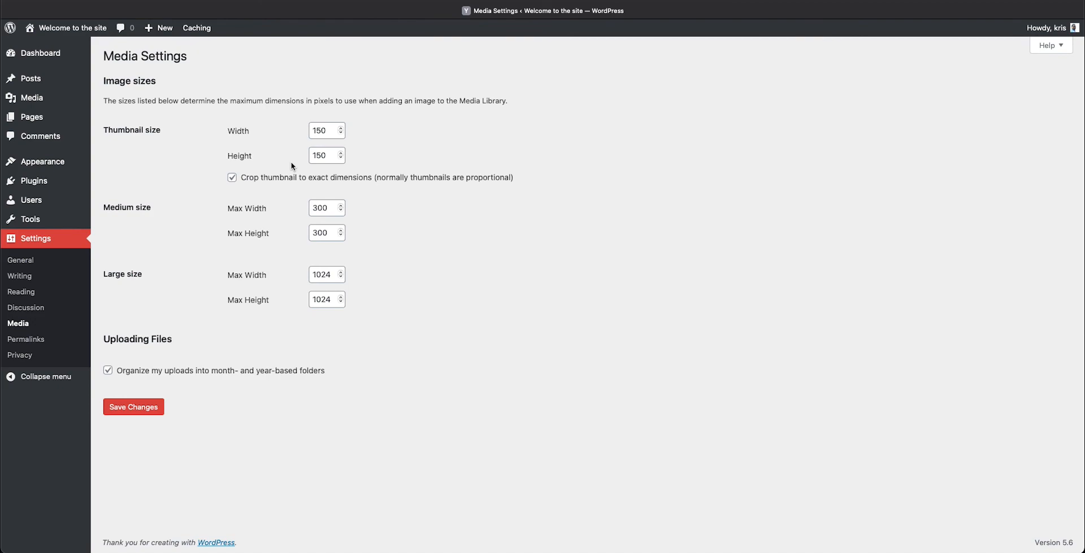
left_click(25, 339)
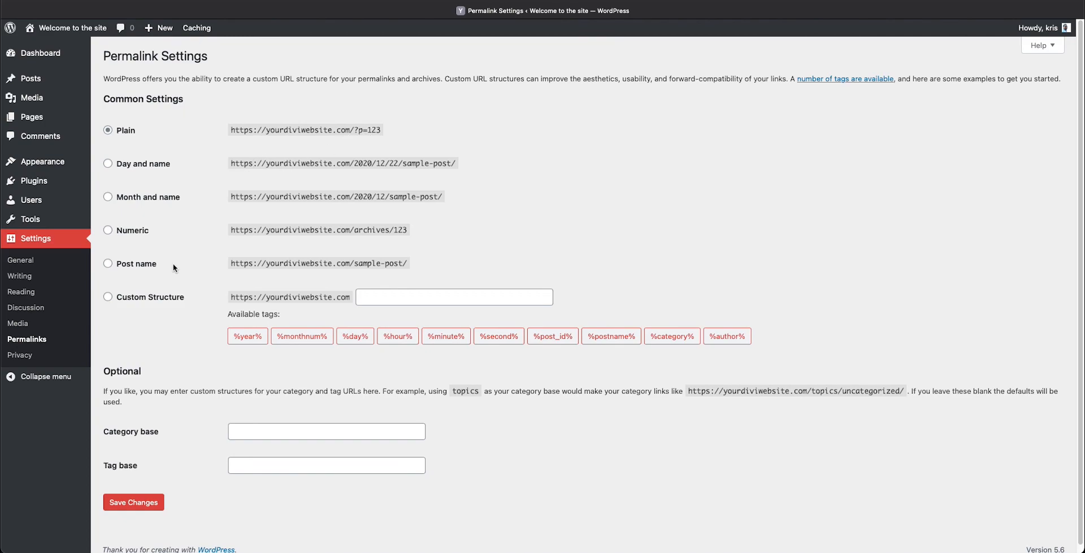
left_click(108, 264)
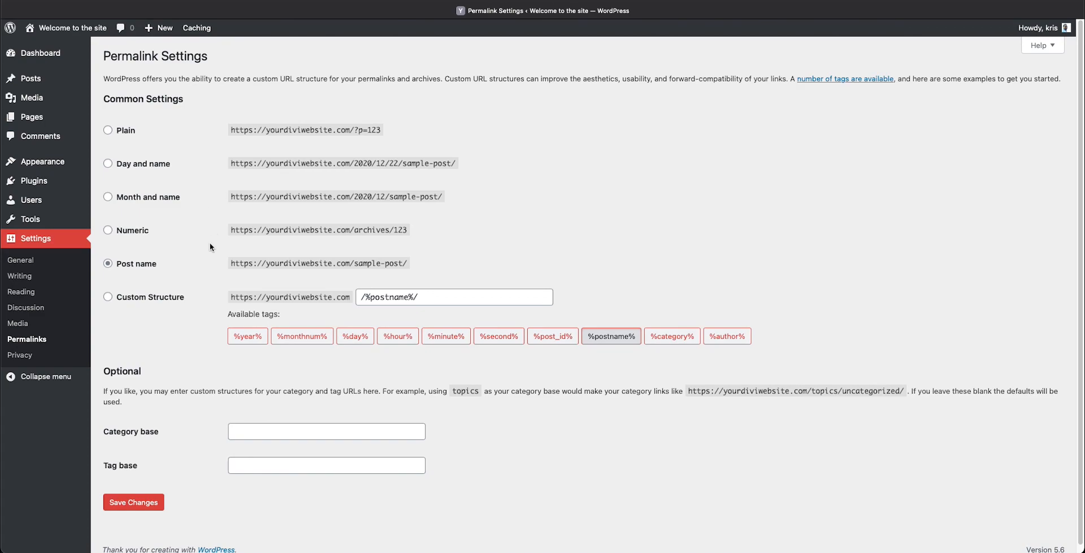
scroll(211, 247, "down", 1)
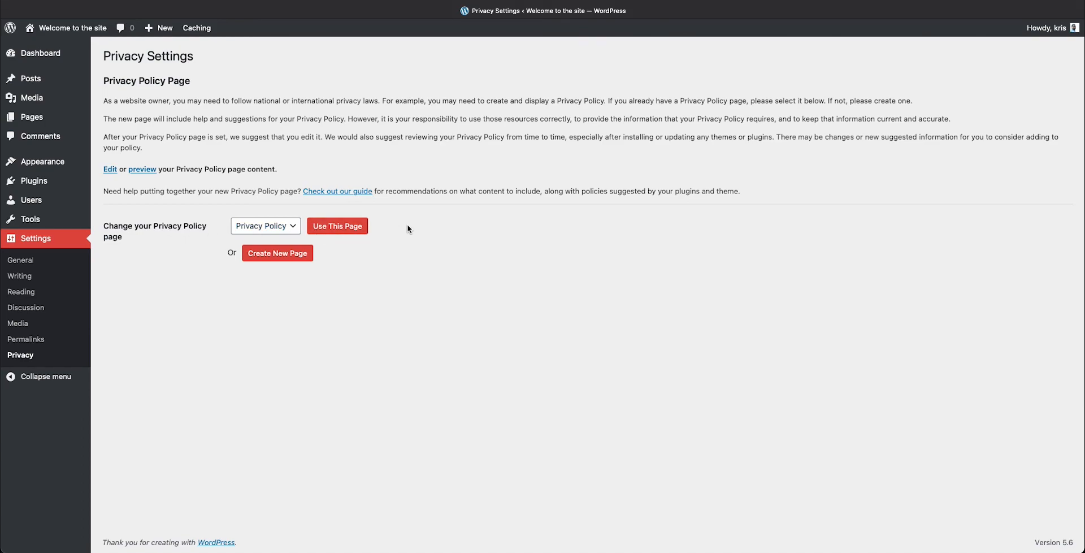
Step: Check the page choices in the Privacy Settings, and preview the Privacy Policy draft from the list of all pages
left_click(290, 226)
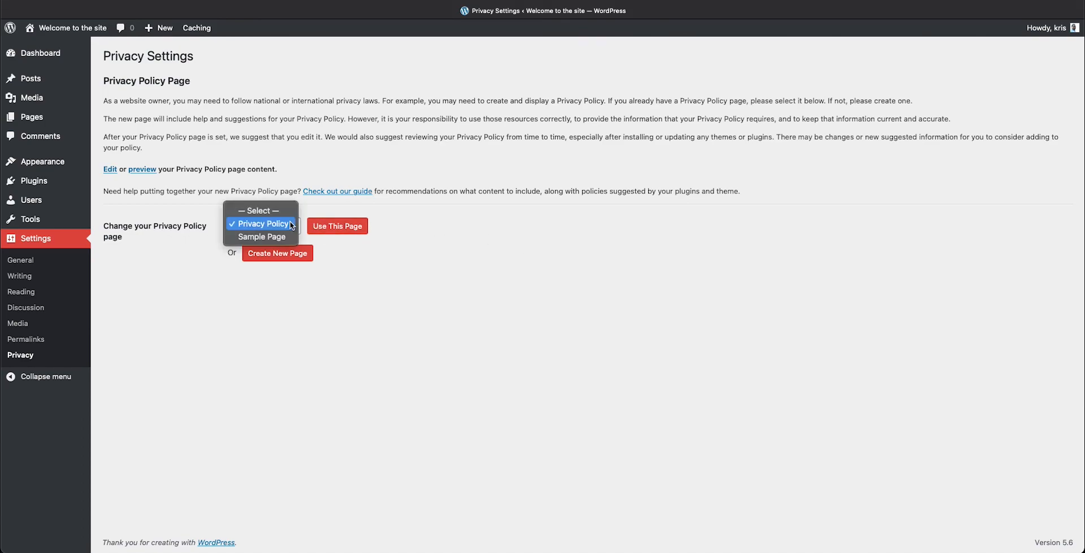
left_click(257, 227)
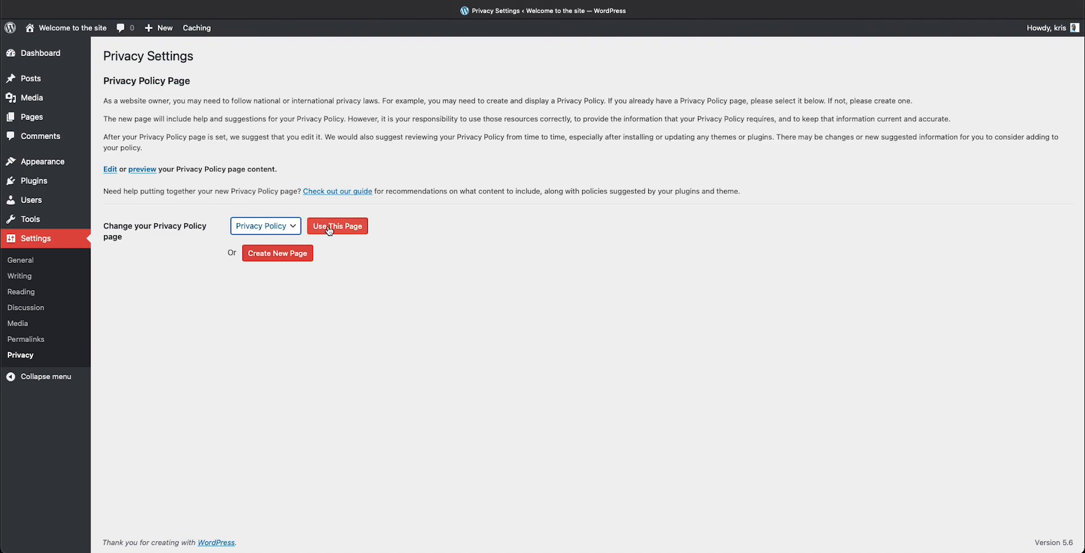
left_click(23, 122)
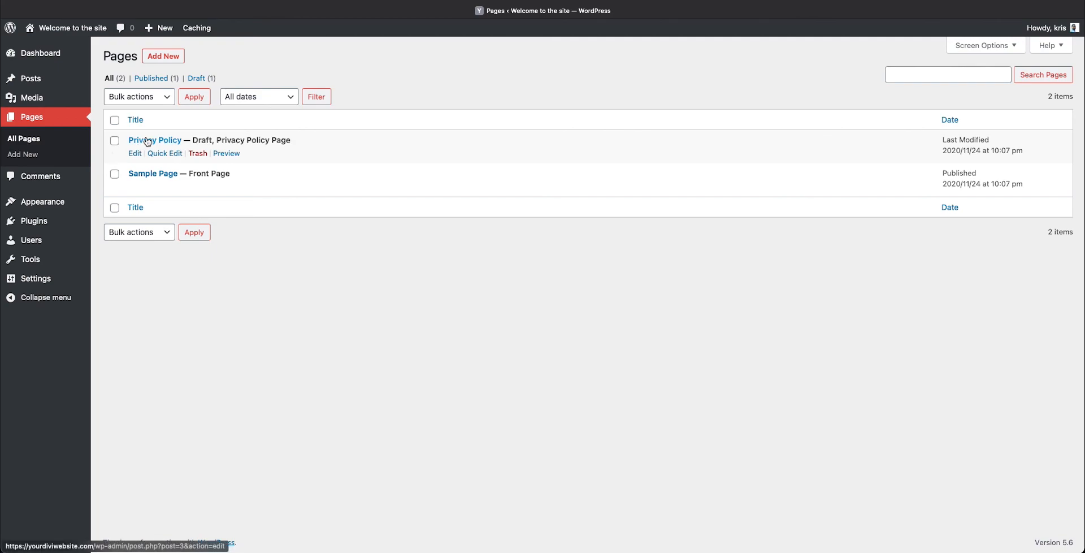
left_click(227, 154)
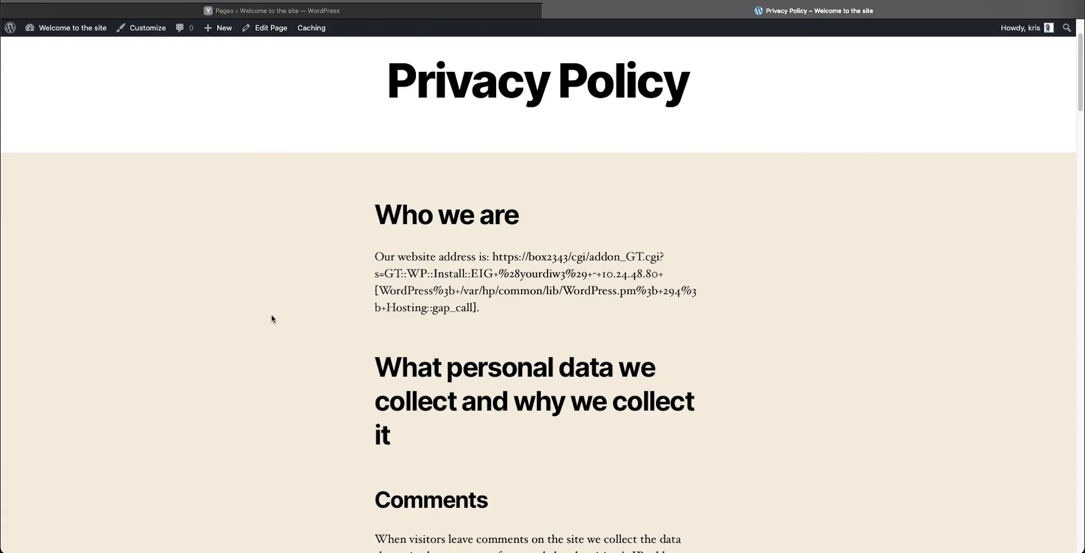
scroll(271, 319, "down", 3)
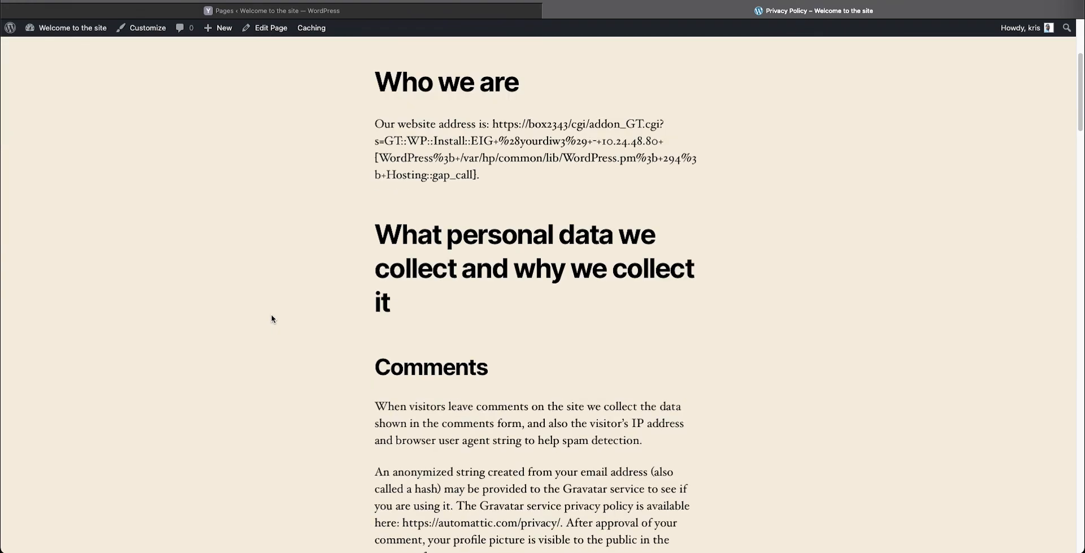
scroll(272, 319, "down", 12)
scroll(271, 319, "down", 3)
scroll(272, 318, "up", 15)
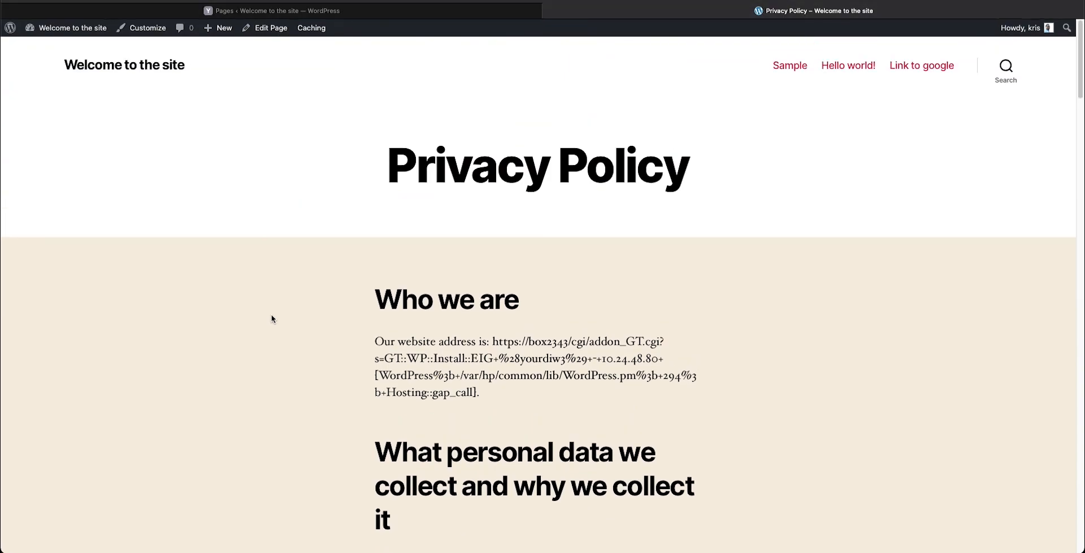
key("super+w")
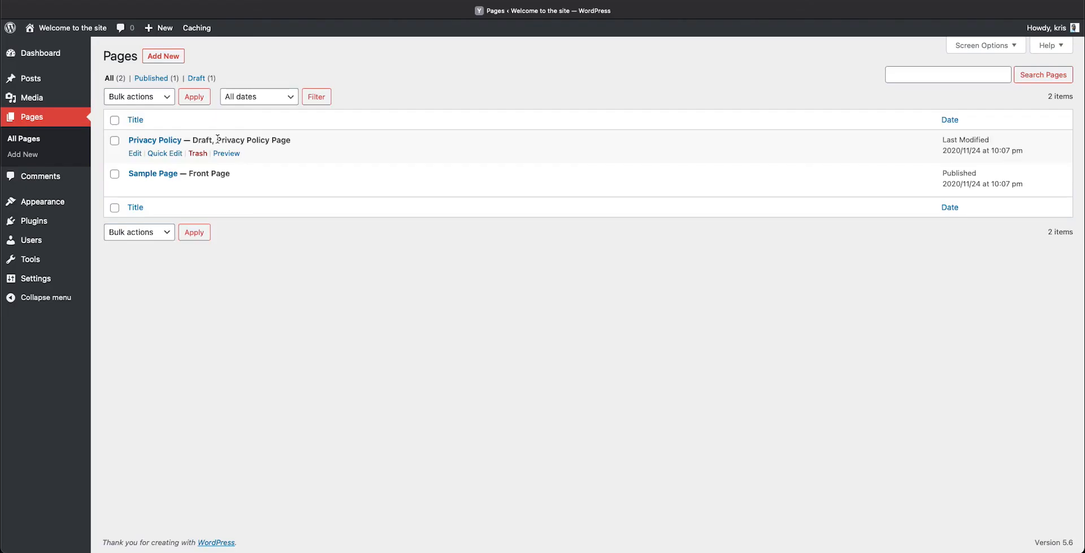
Step: Set the Privacy Policy page's status to Published with Quick Edit, update it, and return to the Dashboard
left_click(165, 156)
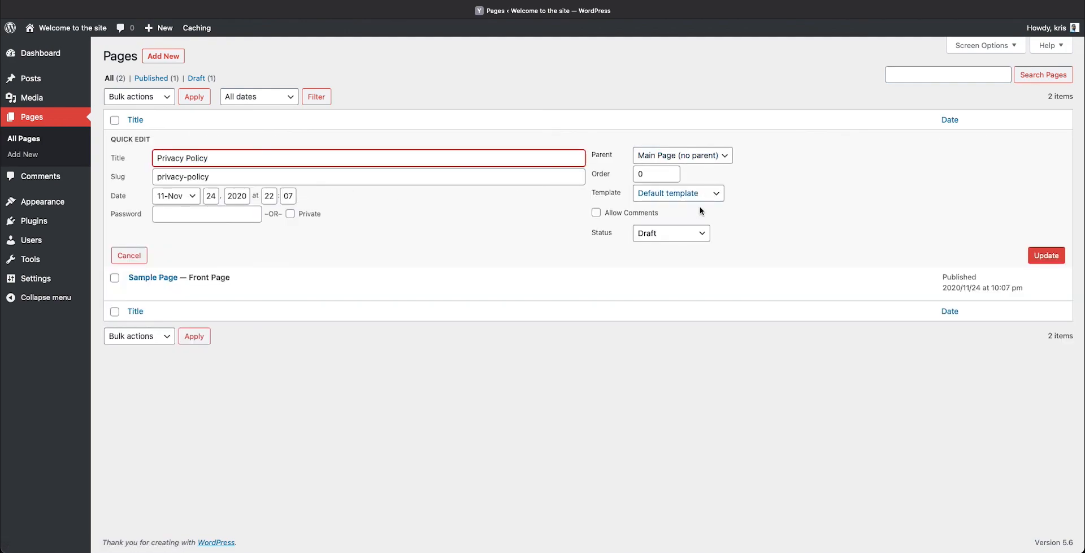
left_click(693, 232)
left_click(687, 207)
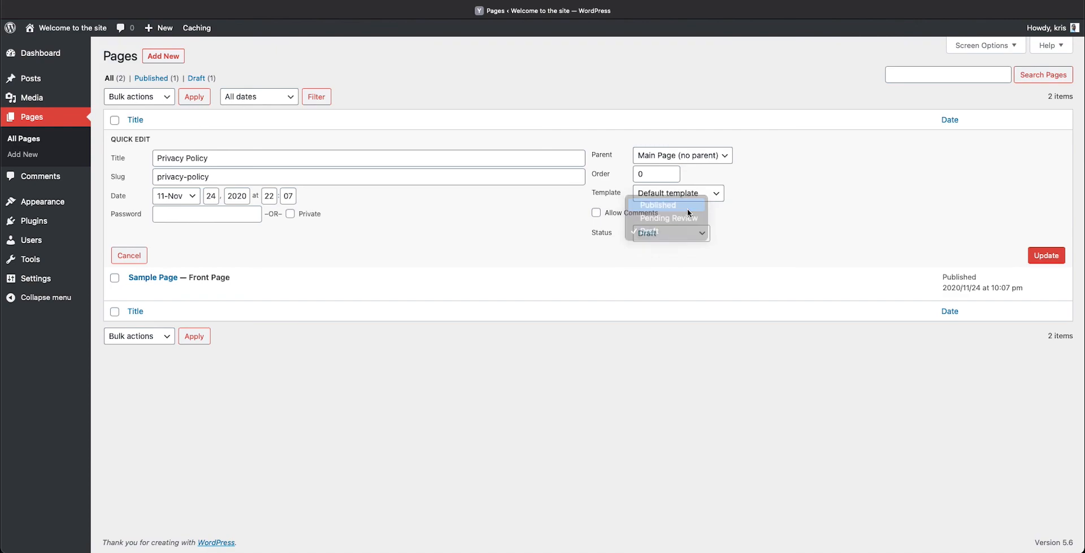
left_click(1039, 255)
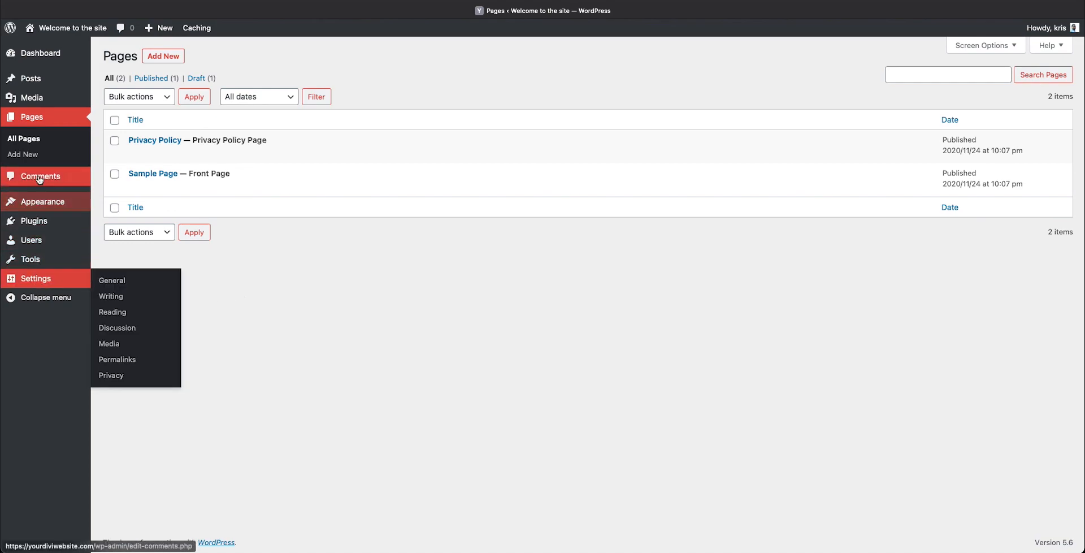
left_click(27, 55)
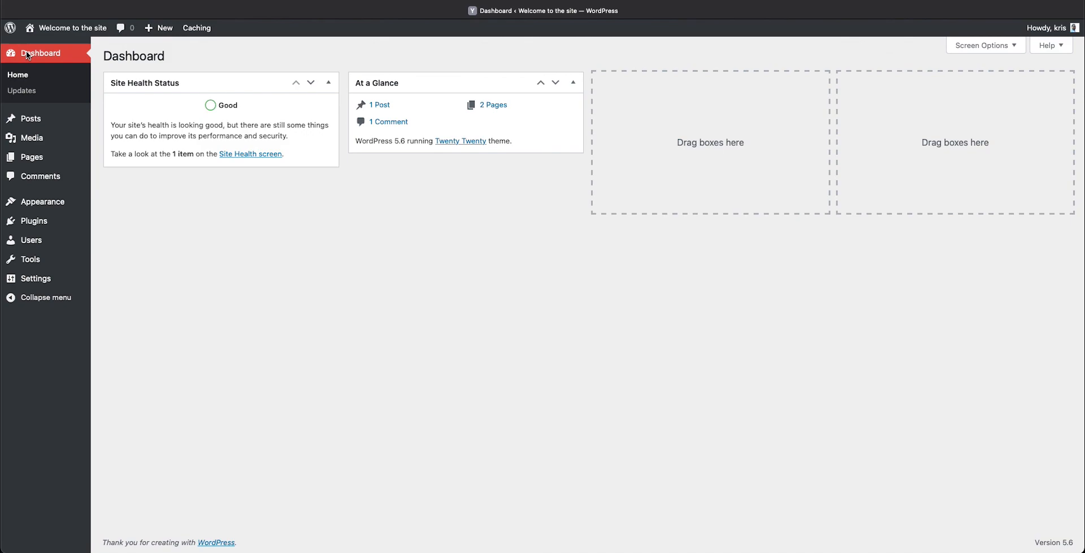